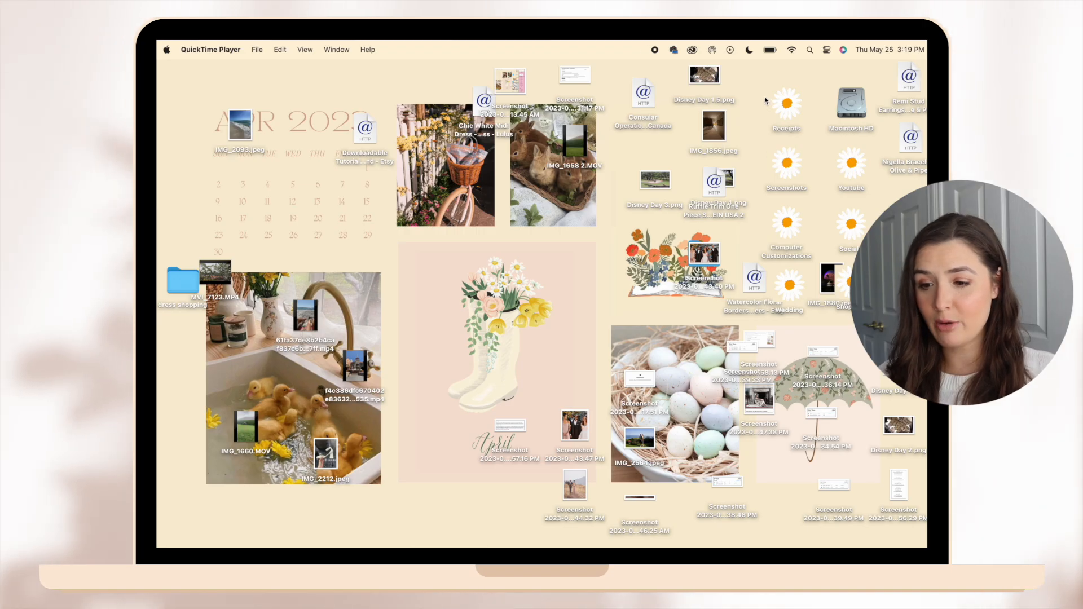
Move the Watercolor Floral Borders link and IMG_1880.jpeg away from the daisy folder icons on the desktop.
drag(766, 100, 803, 280)
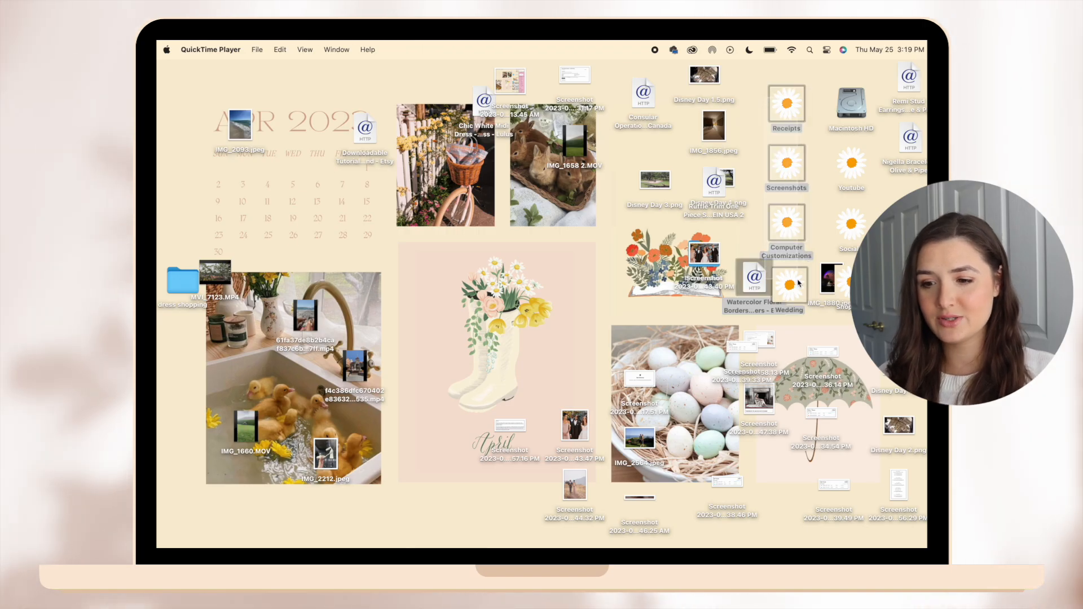
click(760, 246)
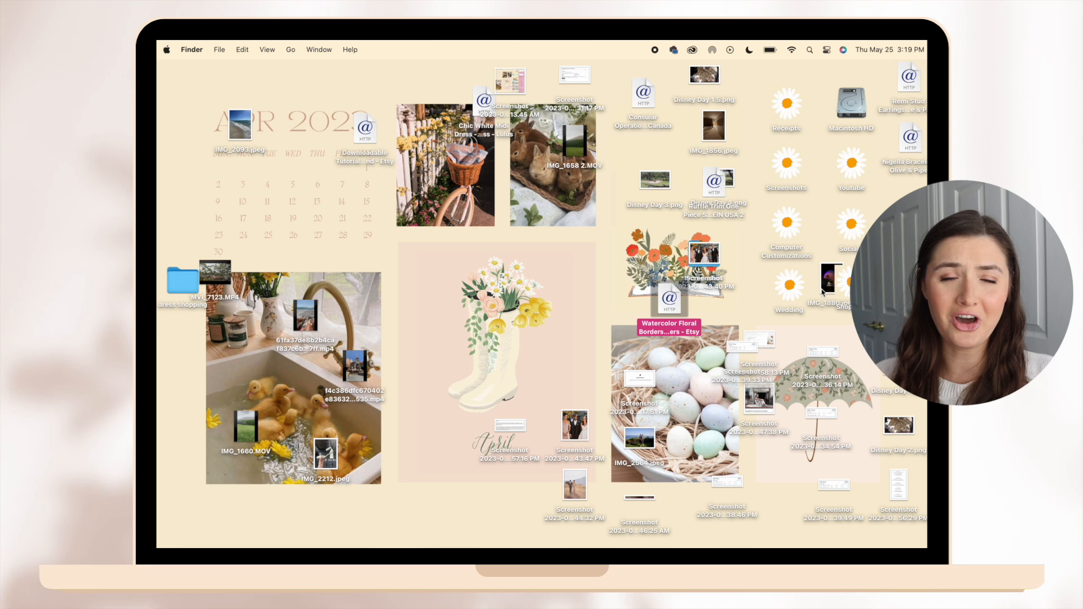
drag(816, 286, 601, 285)
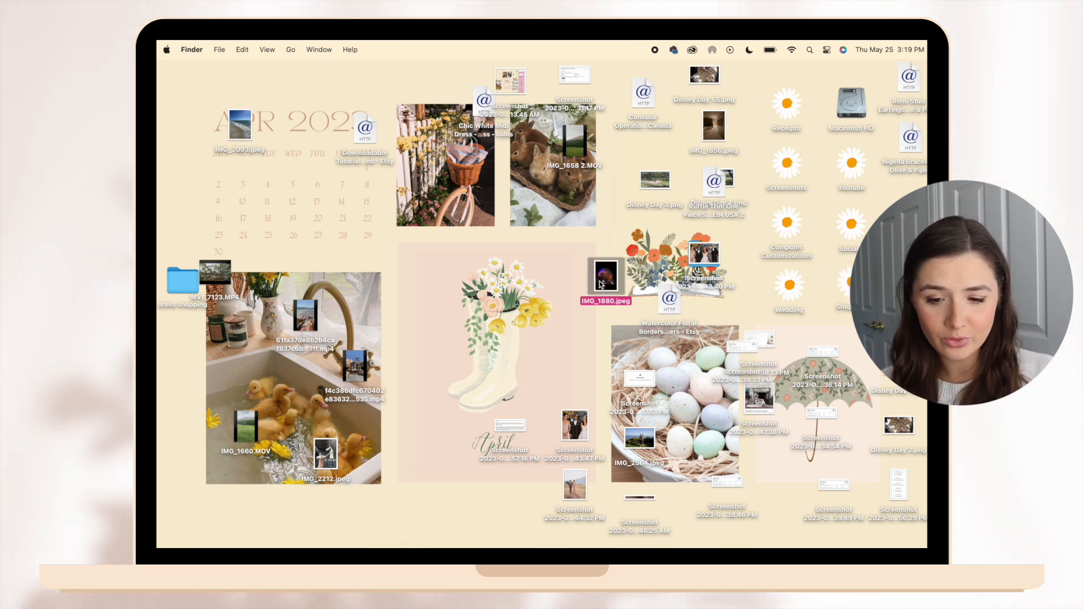
Create a new folder on the desktop.
right_click(535, 237)
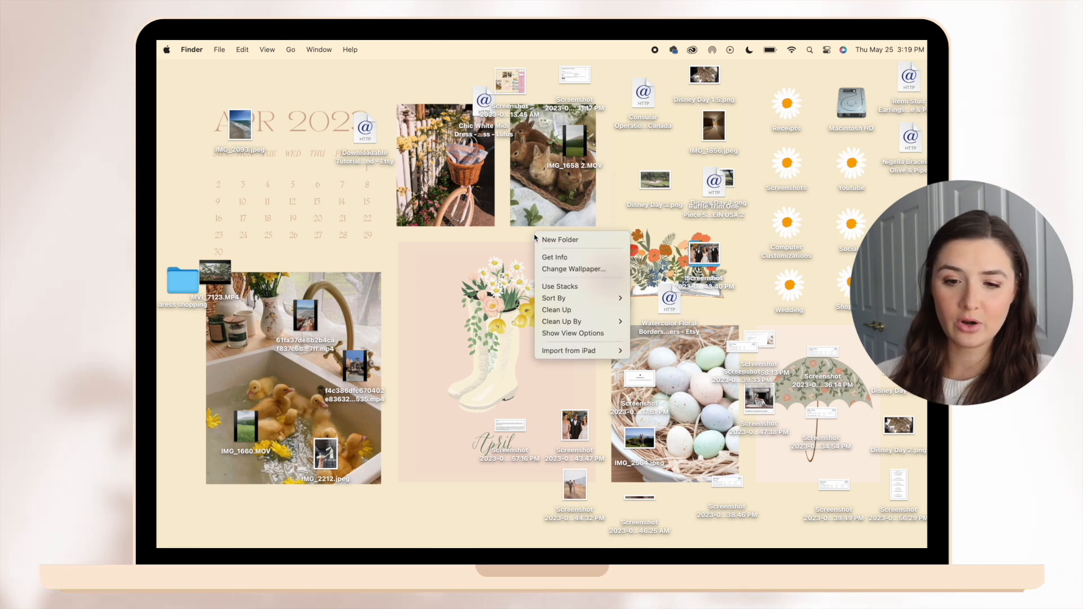
click(560, 239)
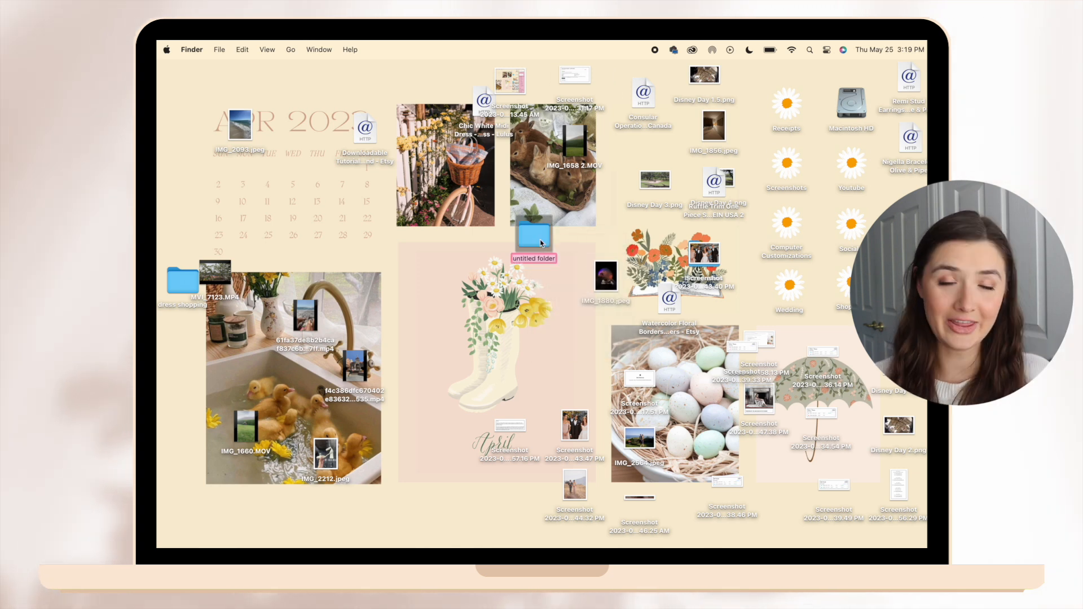
drag(541, 243, 544, 224)
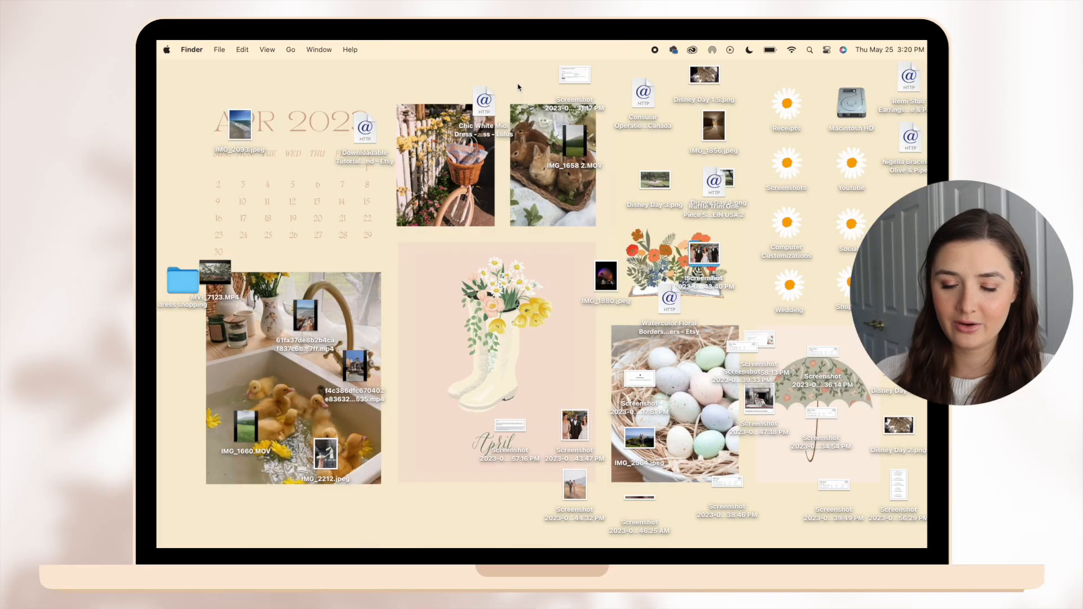
Permanently empty the Trash.
key(super+shift+BackSpace)
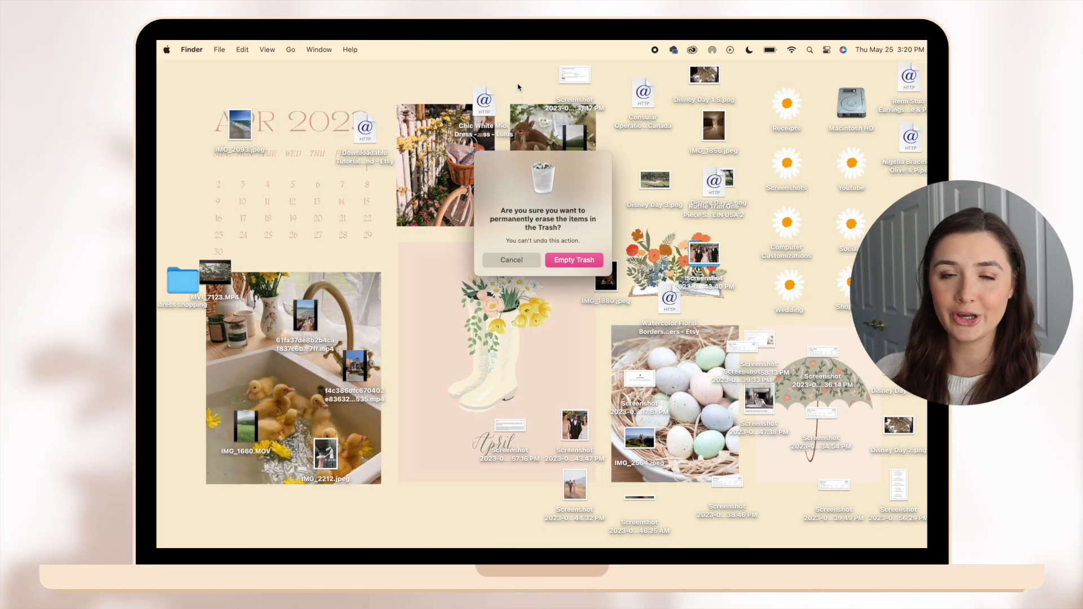
key(Return)
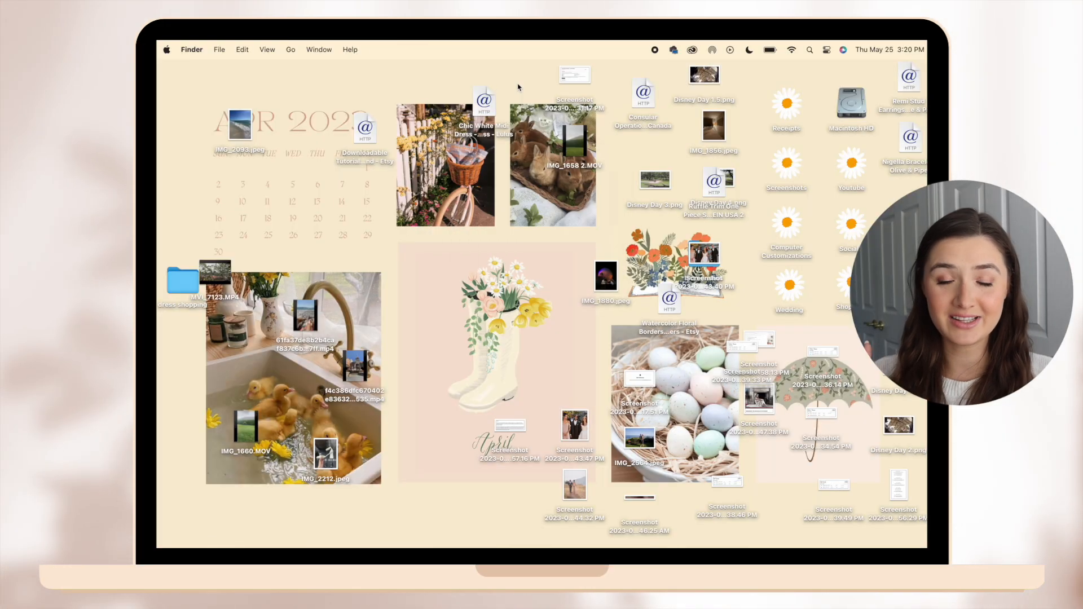
Move the 61fa37de mp4 video, the Chic White Midi Dress link and a leftover screenshot from the desktop to the Trash.
click(305, 344)
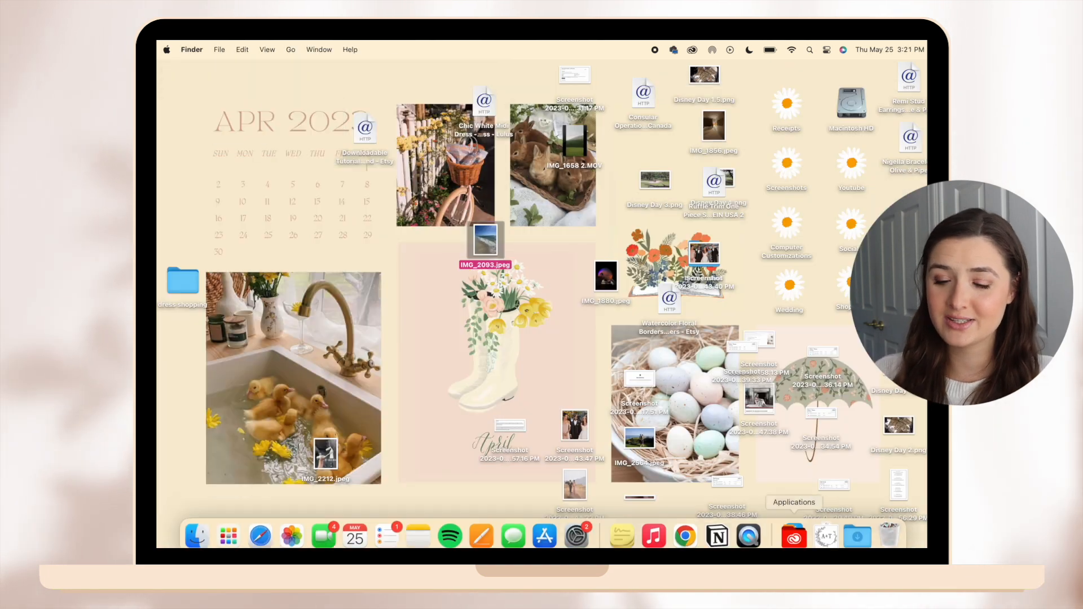
key(super+BackSpace)
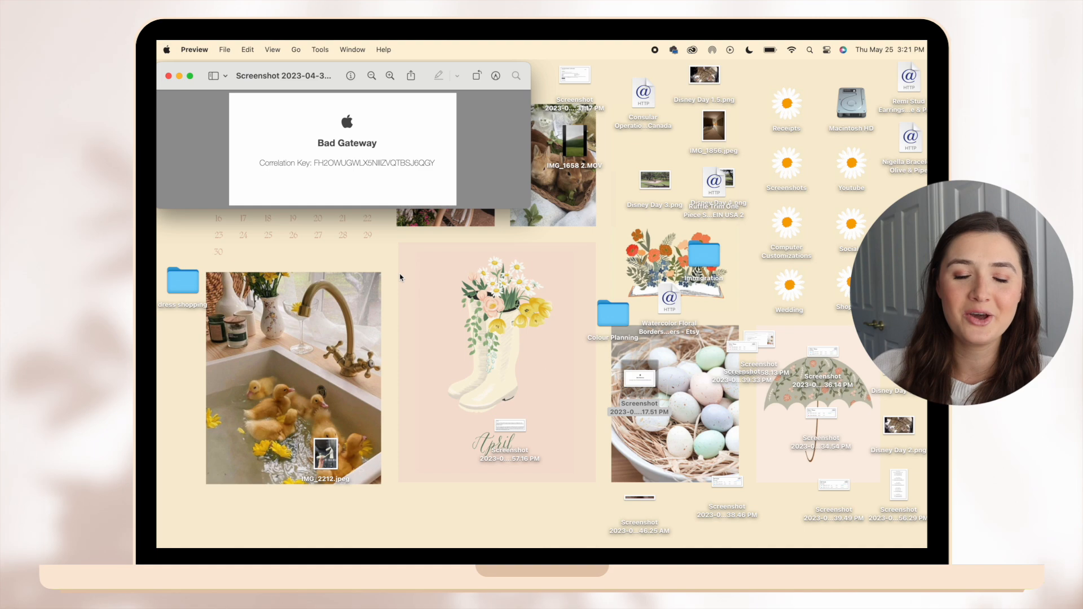
key(super+w)
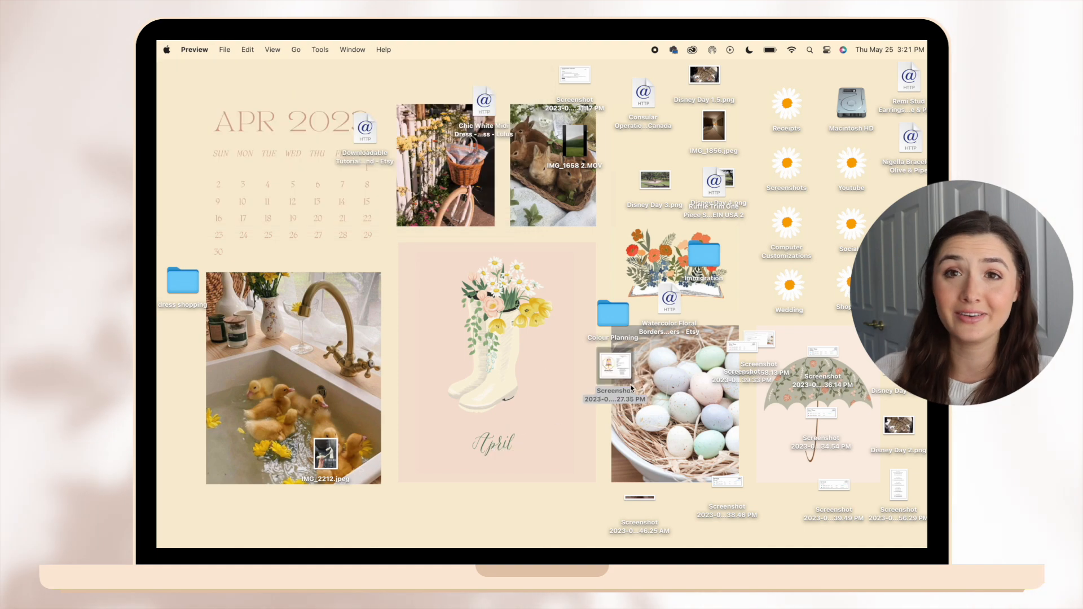
click(465, 109)
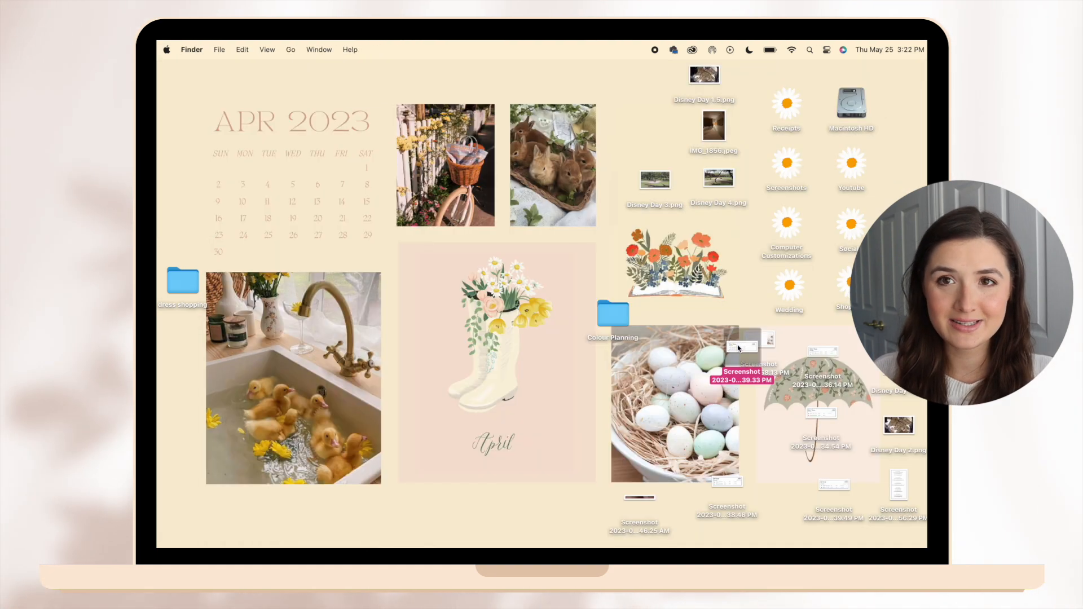
key(super+BackSpace)
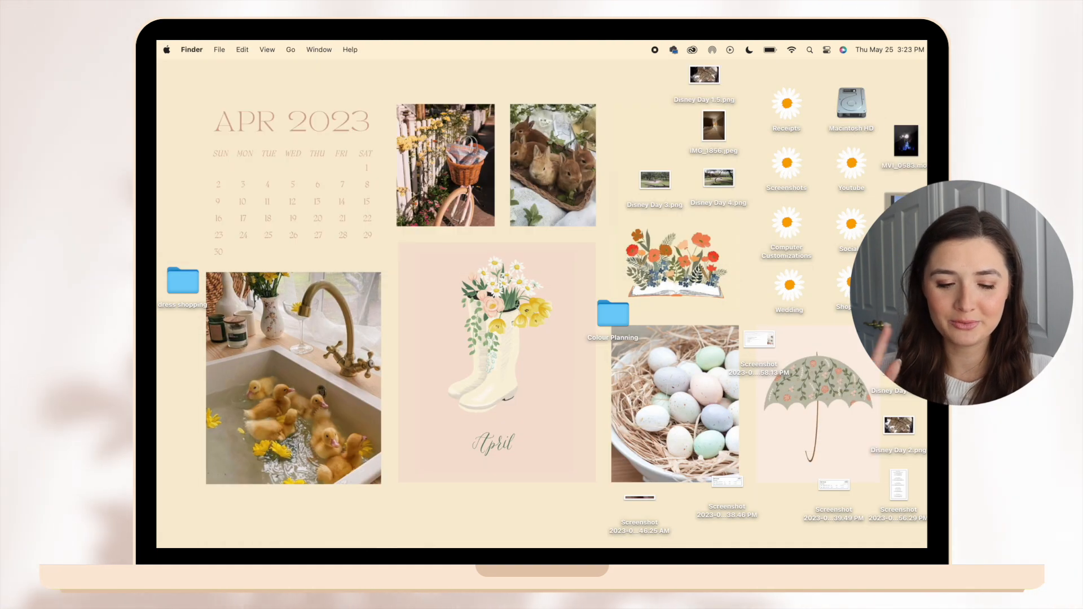
click(834, 485)
key(super+BackSpace)
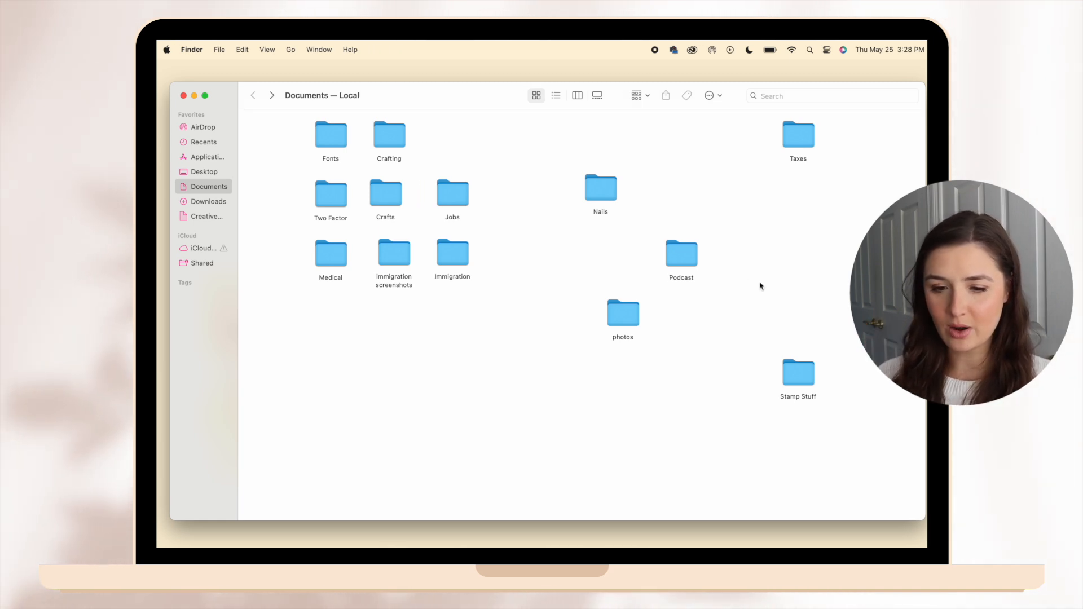
Arrange the scattered Nails, Podcast, photos, Taxes and Stamp Stuff folders next to the other folders in Documents.
drag(606, 186, 478, 163)
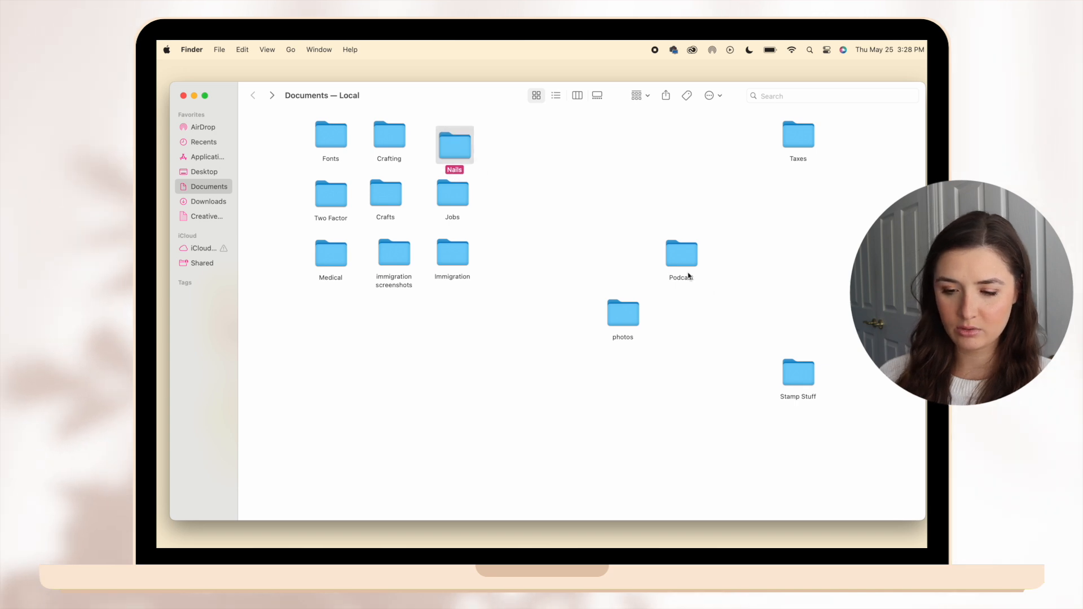
drag(699, 272, 552, 282)
drag(660, 270, 326, 310)
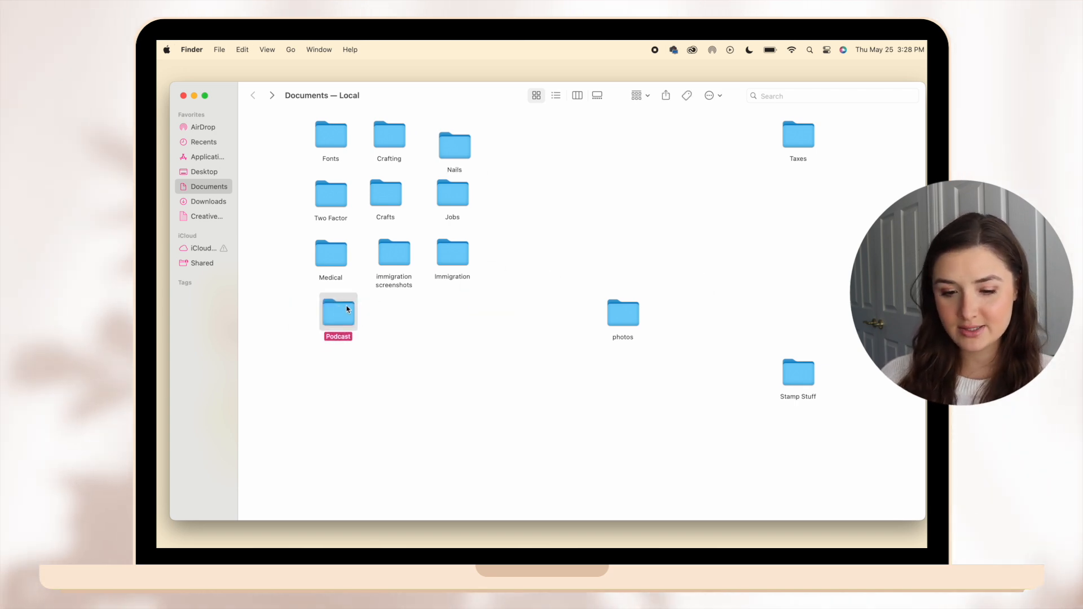
drag(624, 327, 463, 347)
click(792, 150)
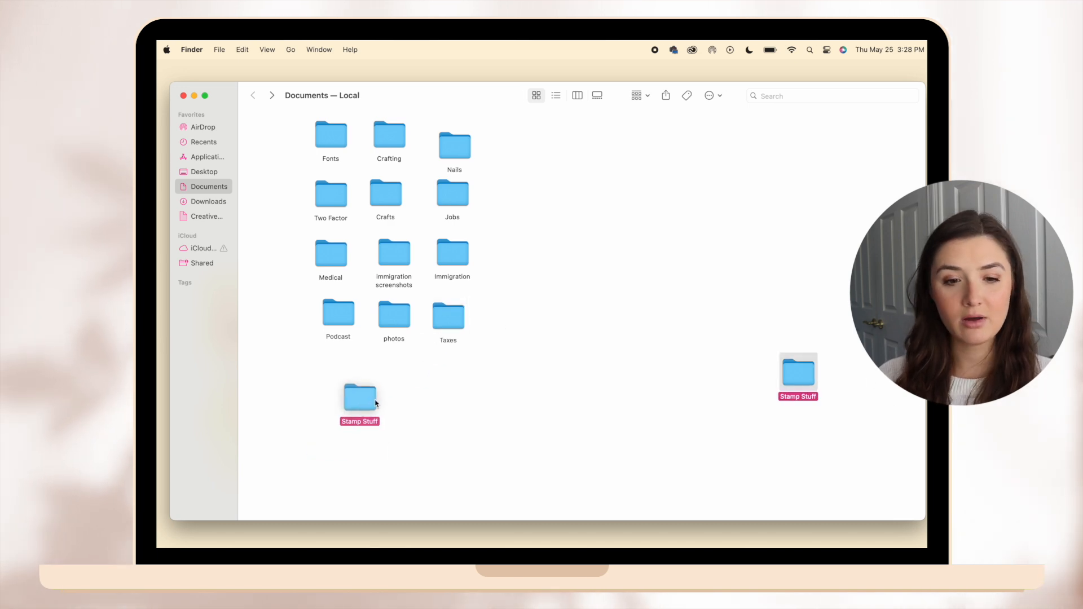
Select all the Documents folders, align them with Clean Up, and shift them toward the sidebar.
drag(451, 433, 320, 116)
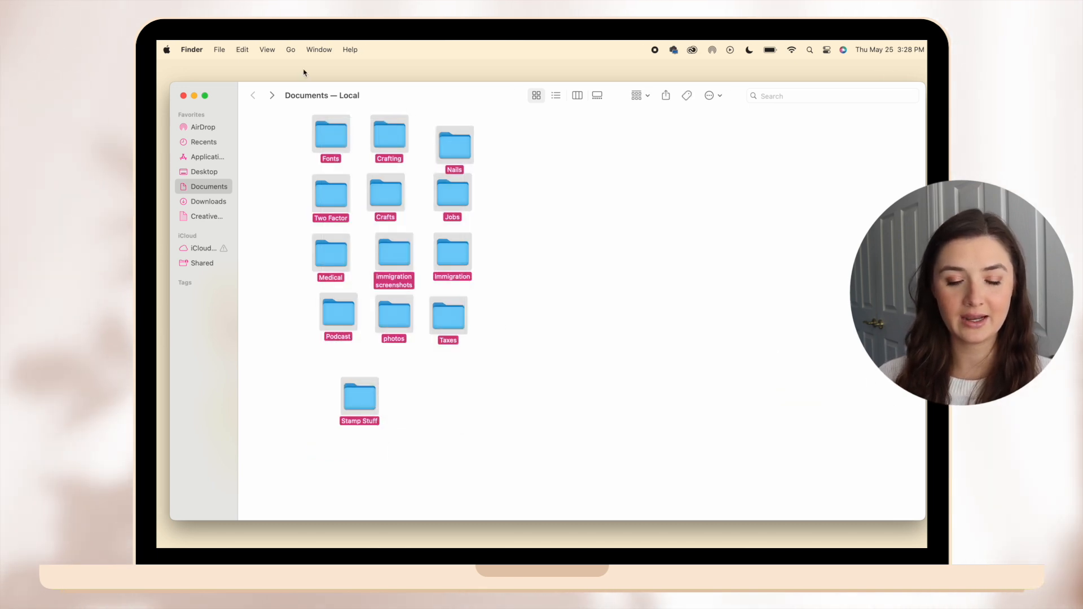
click(270, 49)
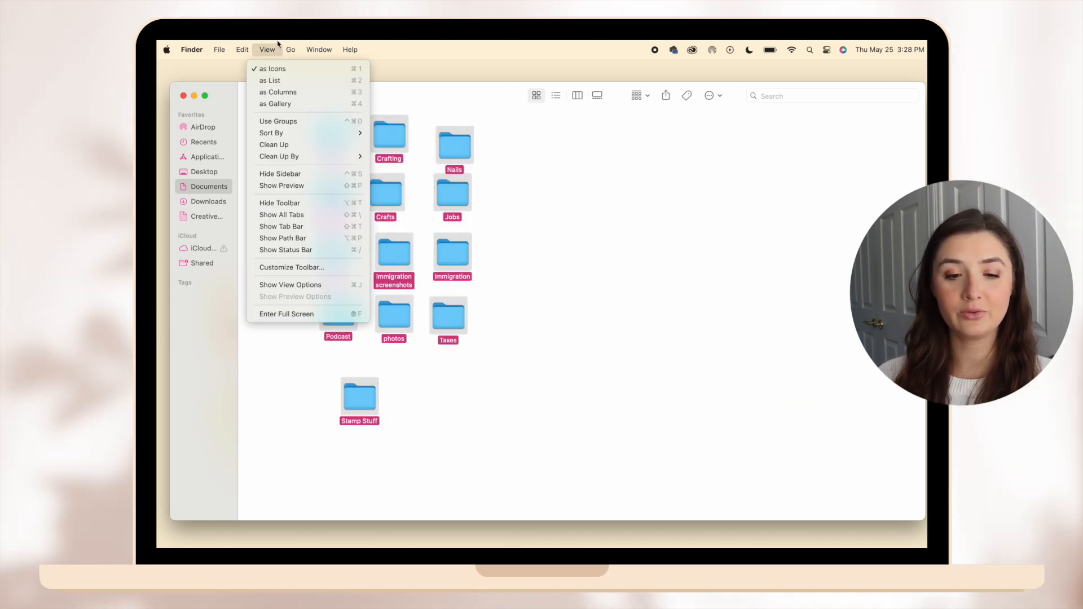
click(285, 146)
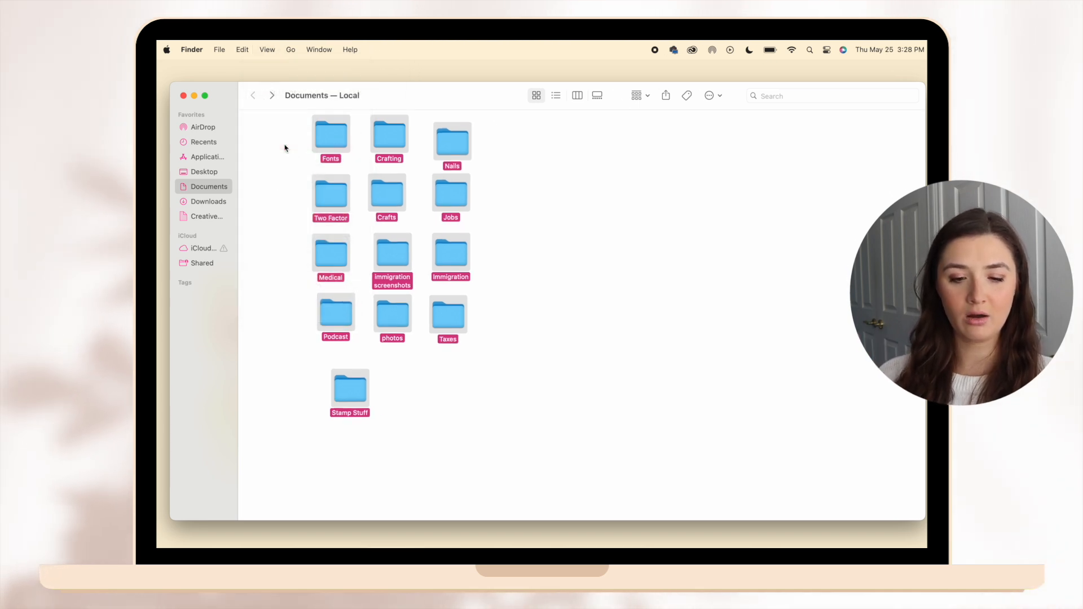
drag(325, 136, 265, 135)
click(449, 480)
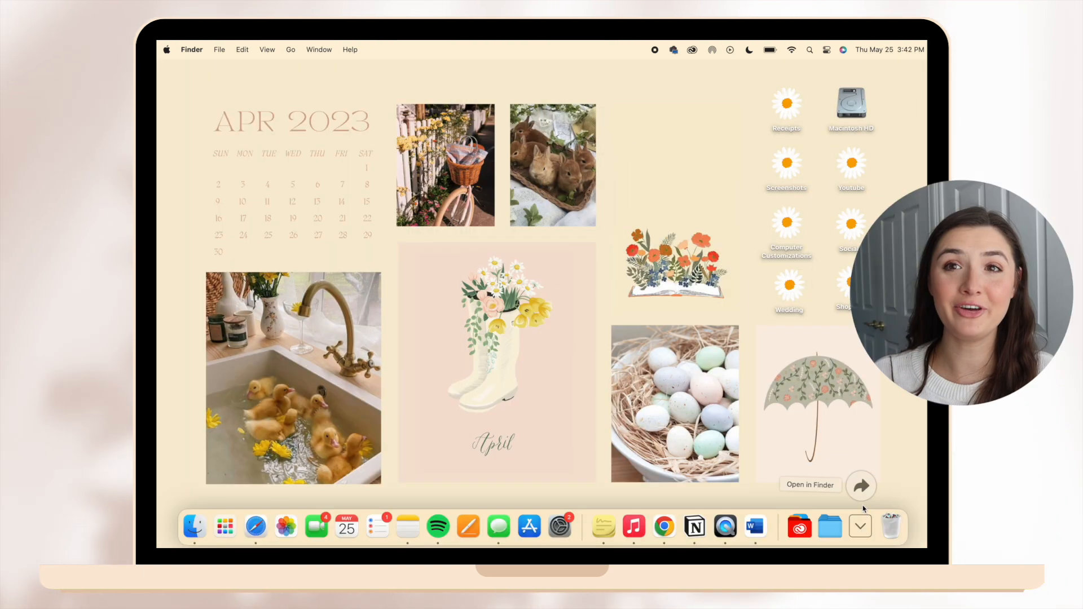
Check the Downloads folder in Finder, close it, and permanently empty the Trash.
click(857, 492)
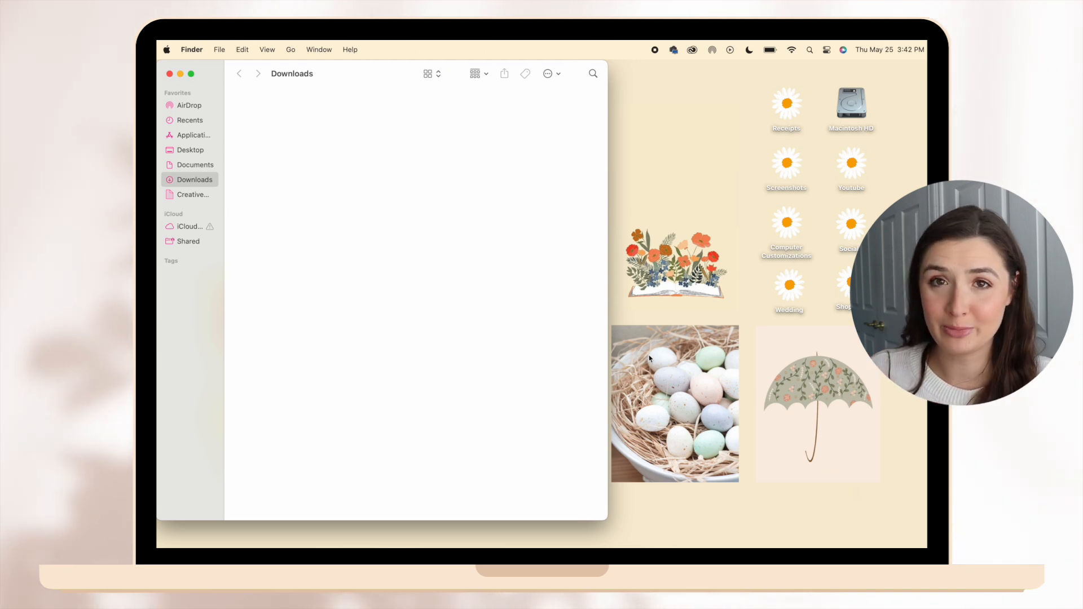
key(super+w)
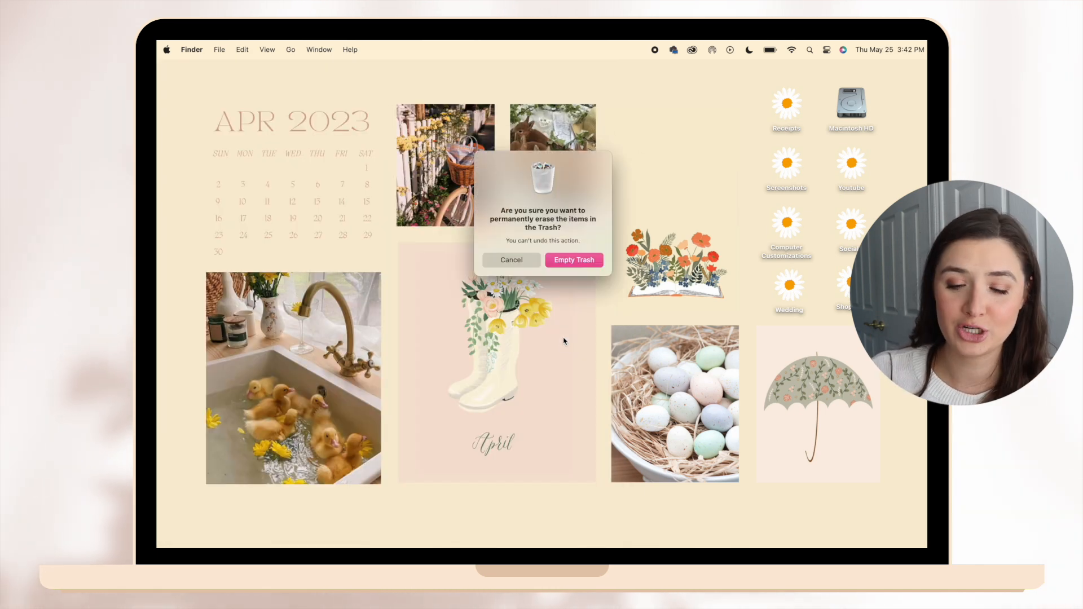
key(Return)
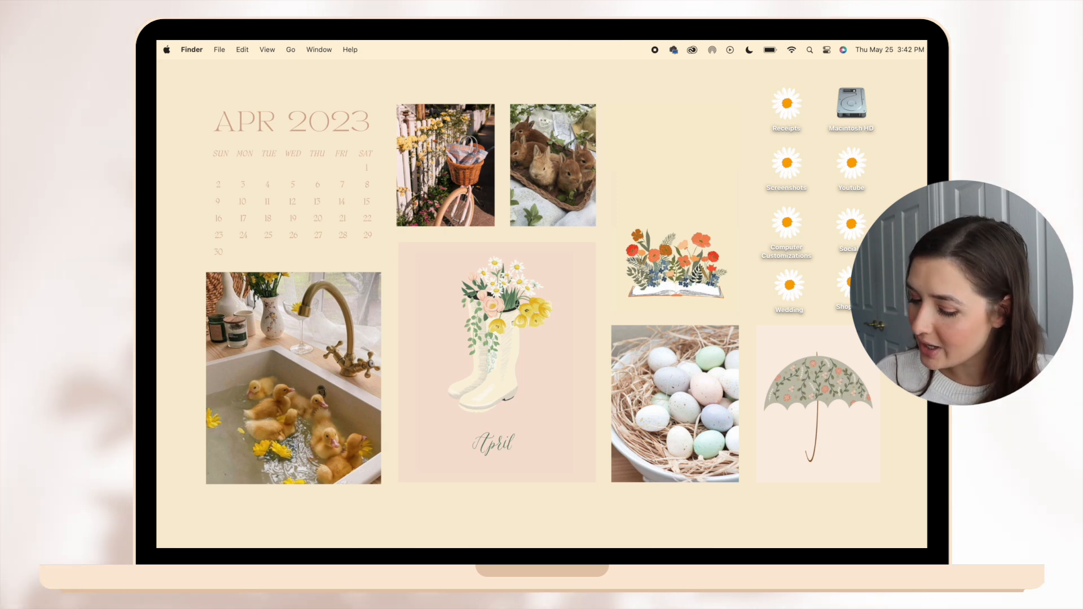
mouse_move(885, 525)
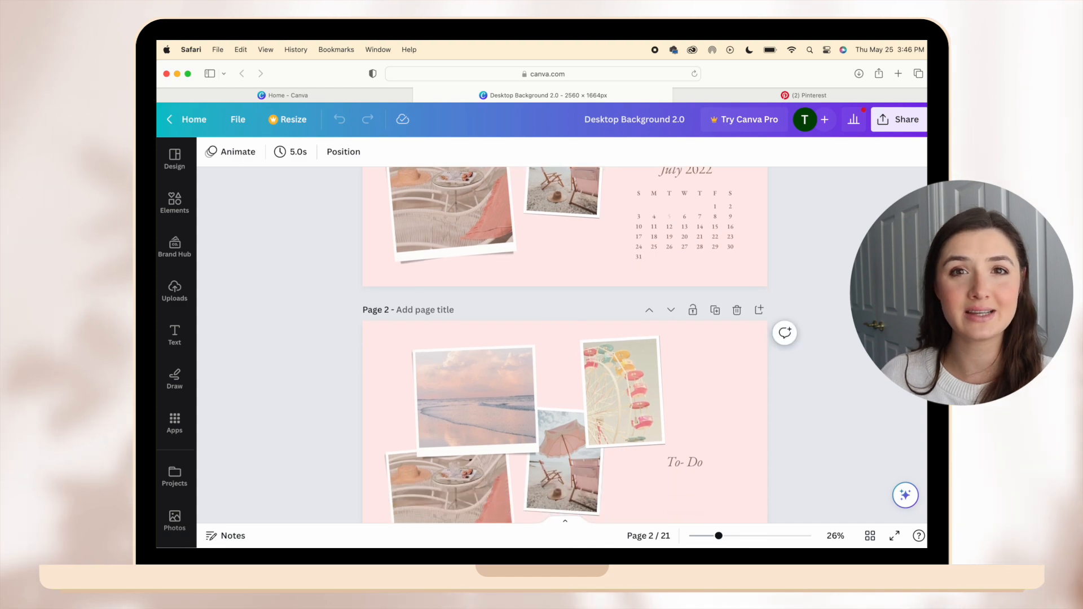
Look through the monthly wallpaper pages of the Desktop Background 2.0 design in Canva, down to page 21.
scroll(564, 344, down, 20)
scroll(564, 344, down, 20)
scroll(564, 345, down, 20)
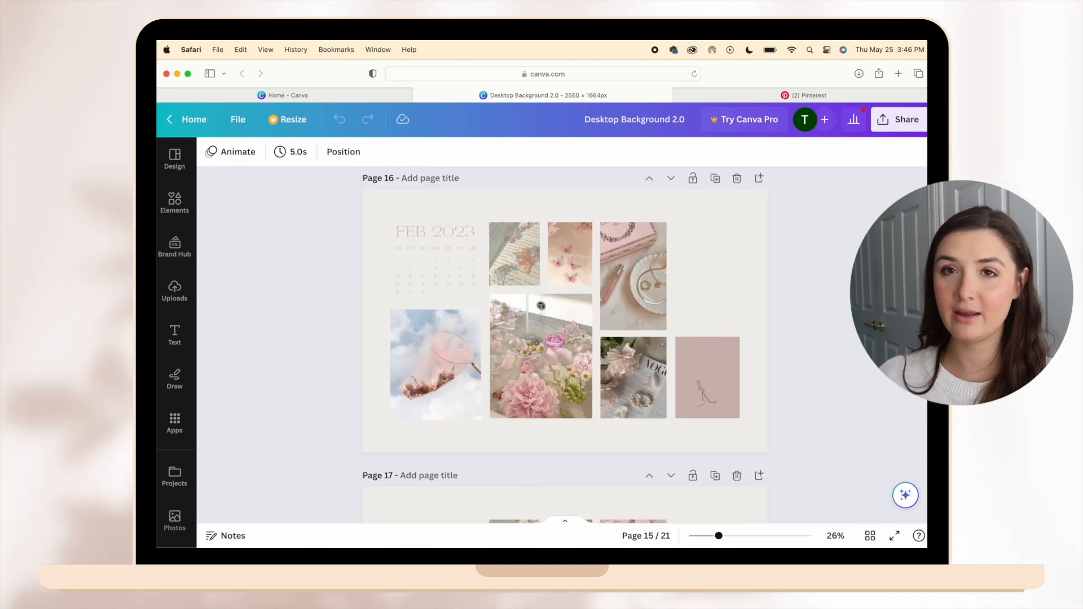
scroll(564, 344, down, 15)
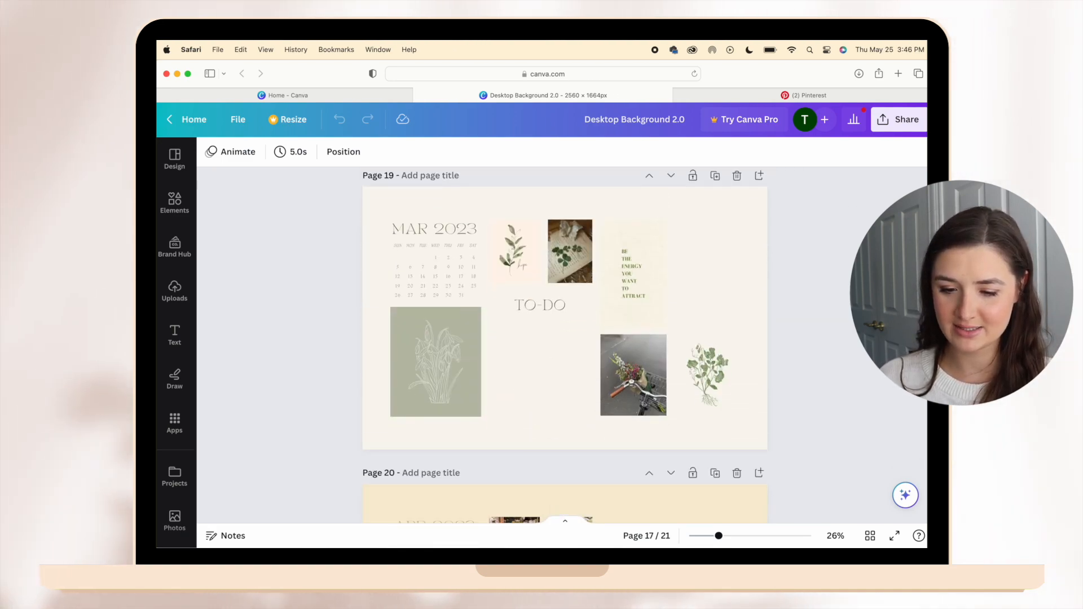
scroll(565, 344, down, 10)
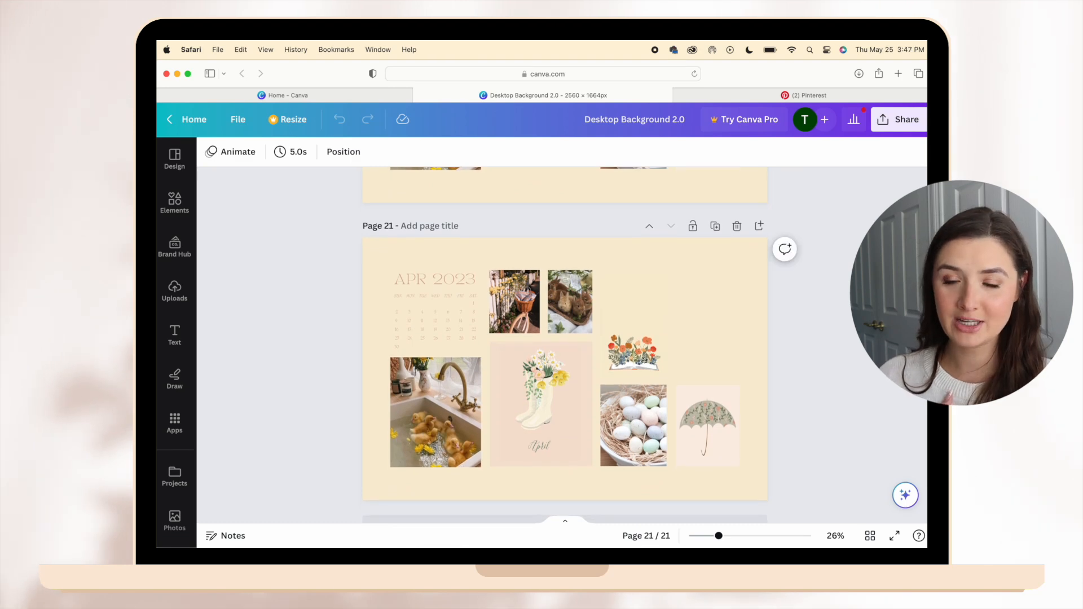
scroll(564, 344, down, 2)
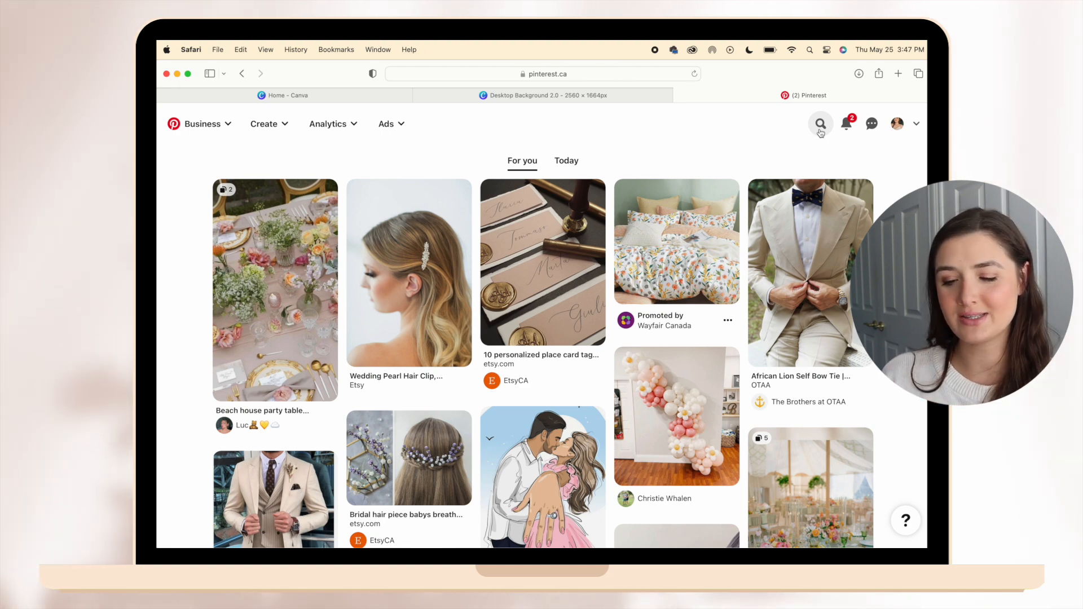
Search Pinterest for "June aesthetic" and browse the resulting pins.
click(821, 125)
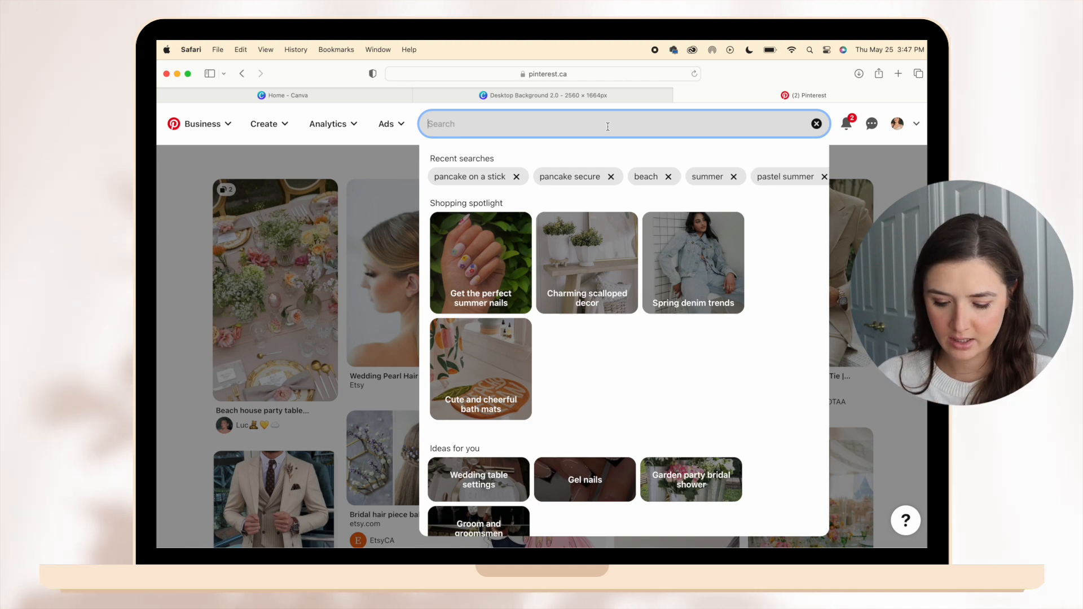
text(June)
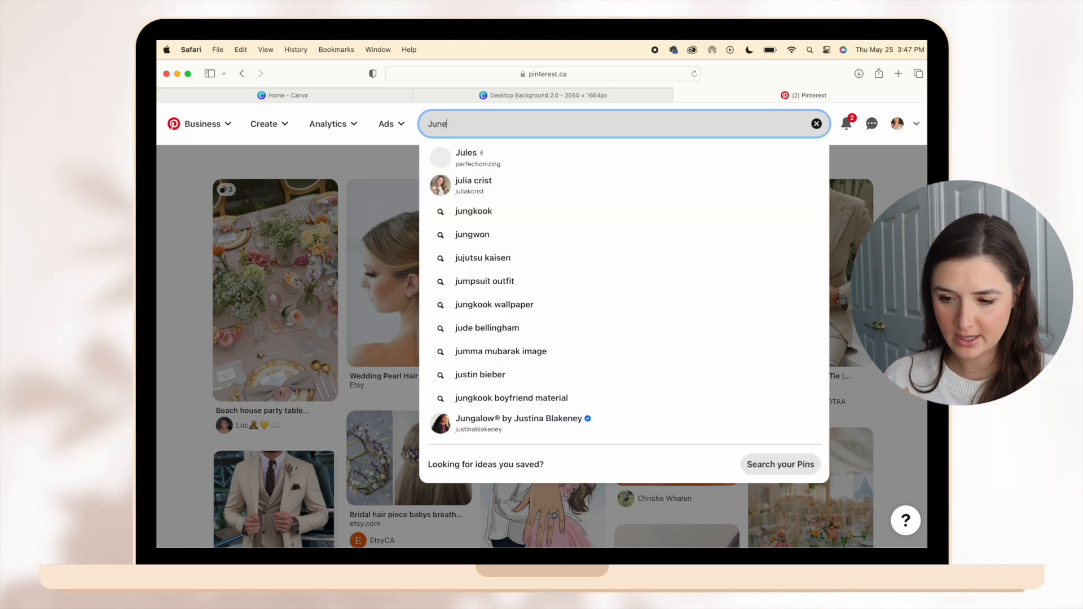
key(Return)
text(aesthetic)
key(Return)
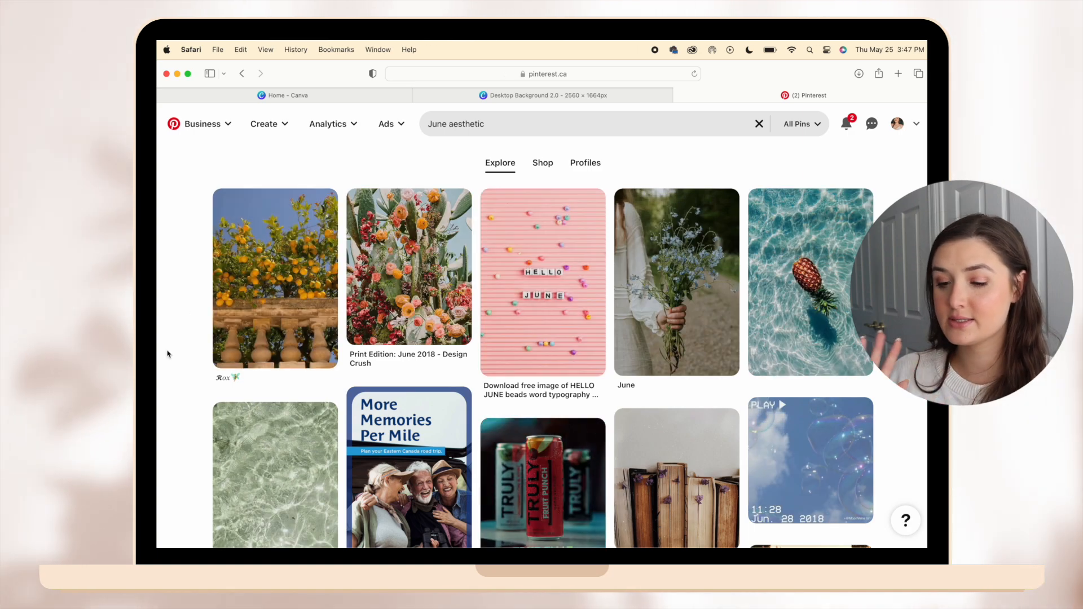
scroll(169, 354, down, 10)
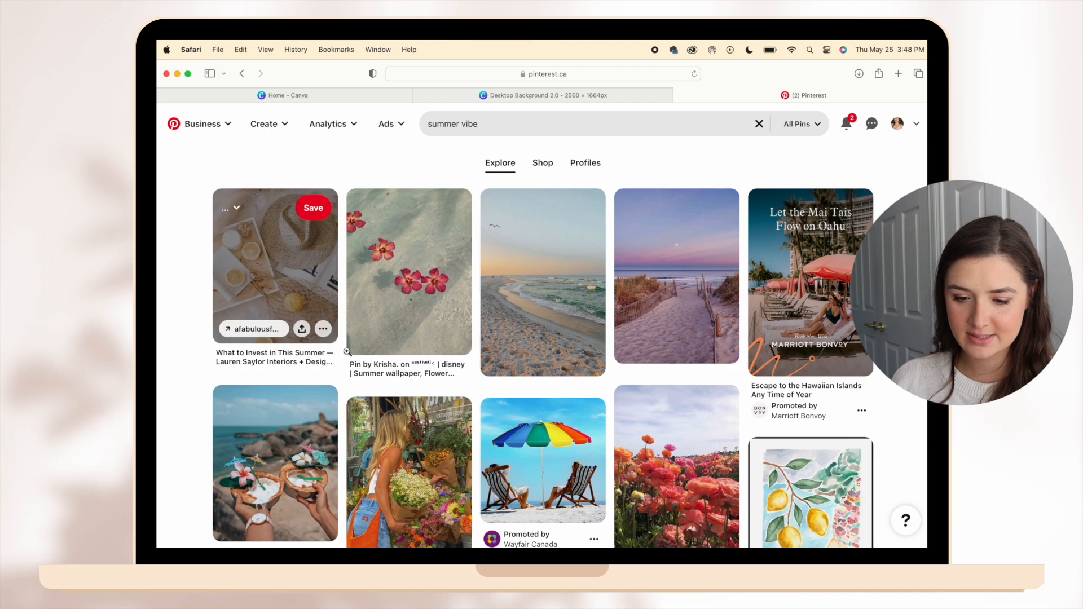
Browse the "summer vibe" pins and check the images saved in the Downloads stack.
scroll(347, 351, down, 10)
mouse_move(770, 540)
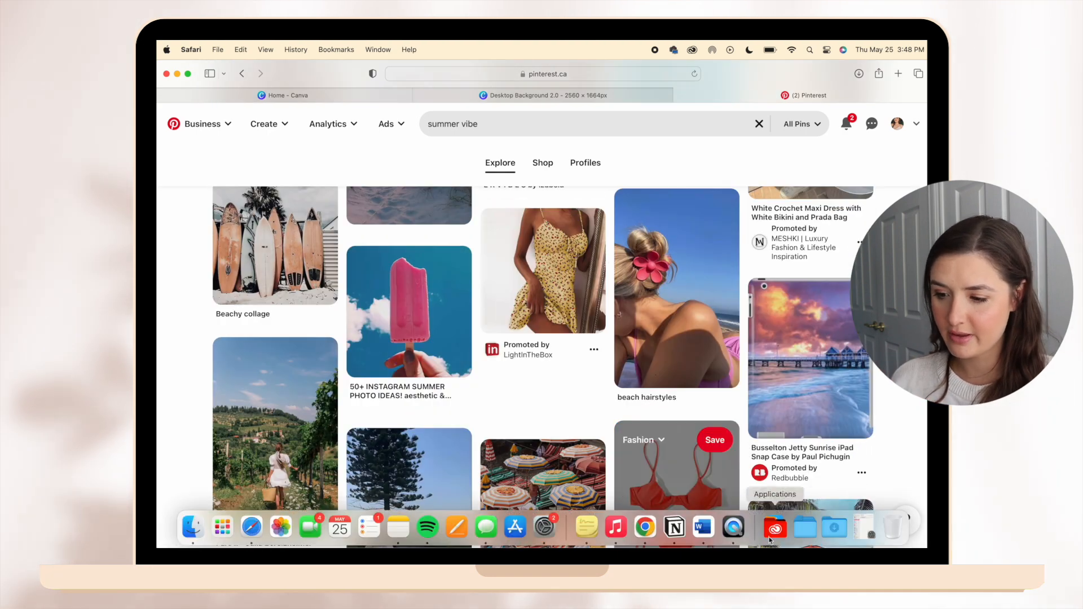
click(837, 529)
scroll(607, 437, down, 7)
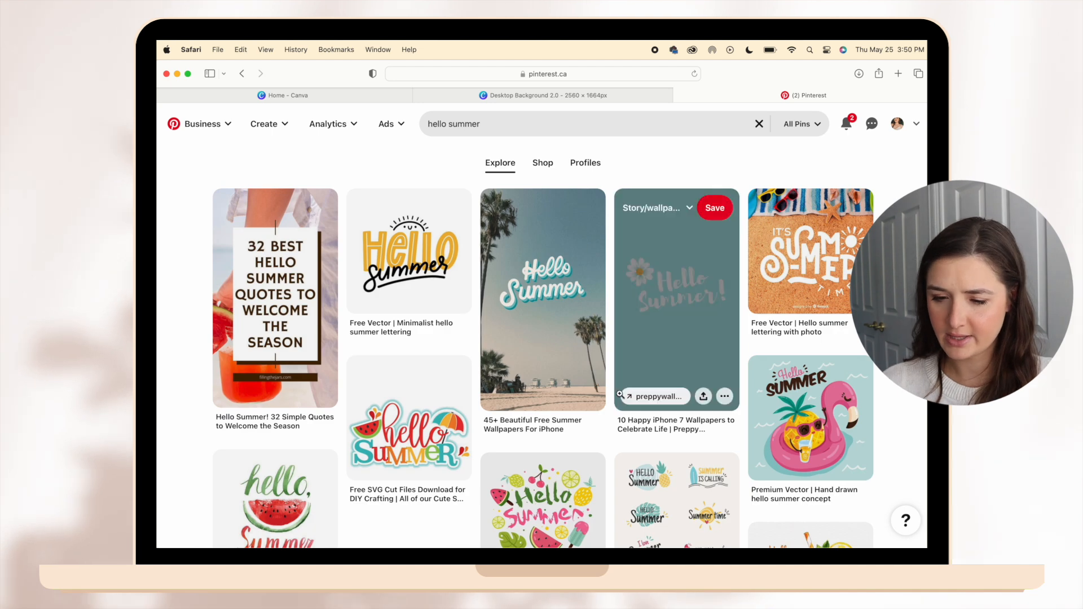
Search Pinterest for "yellow summer aesthetic" and browse the summer pins and related yellow wallpapers.
scroll(620, 395, down, 20)
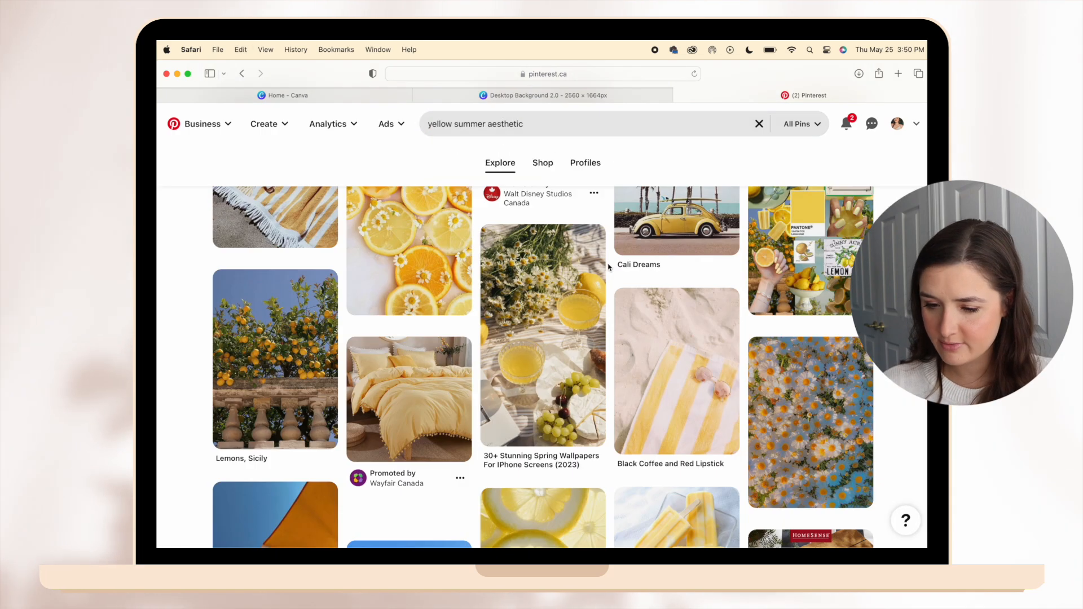
scroll(609, 266, down, 15)
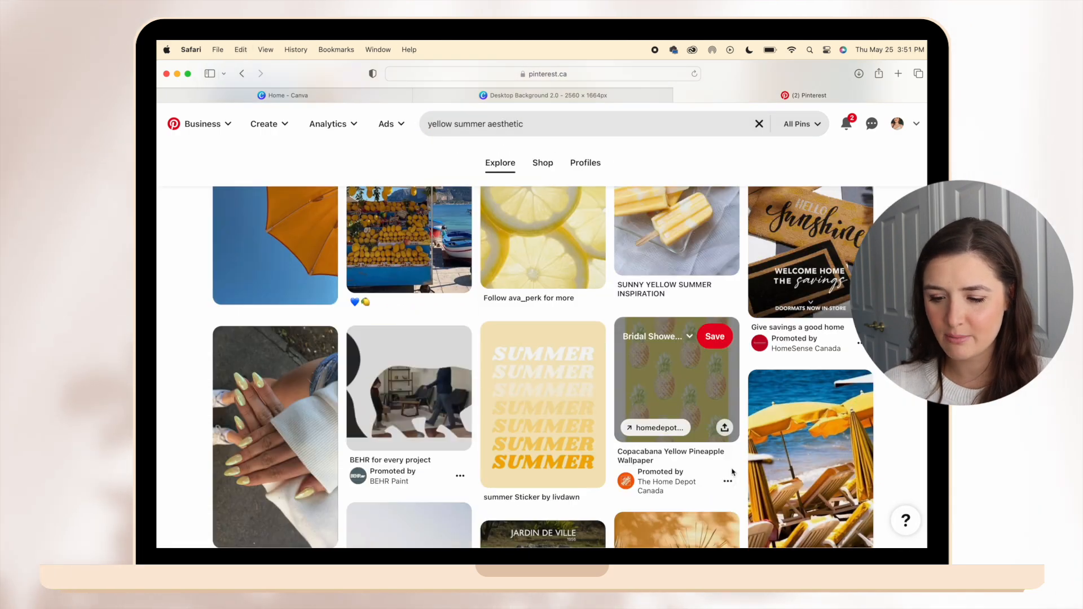
scroll(742, 473, down, 10)
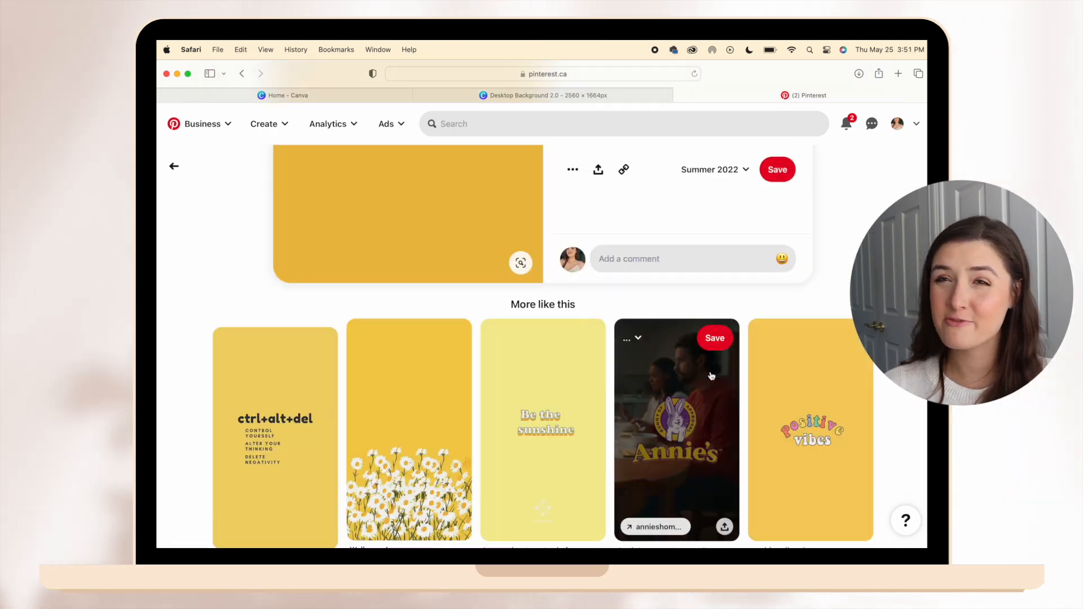
scroll(541, 338, down, 10)
scroll(541, 339, down, 15)
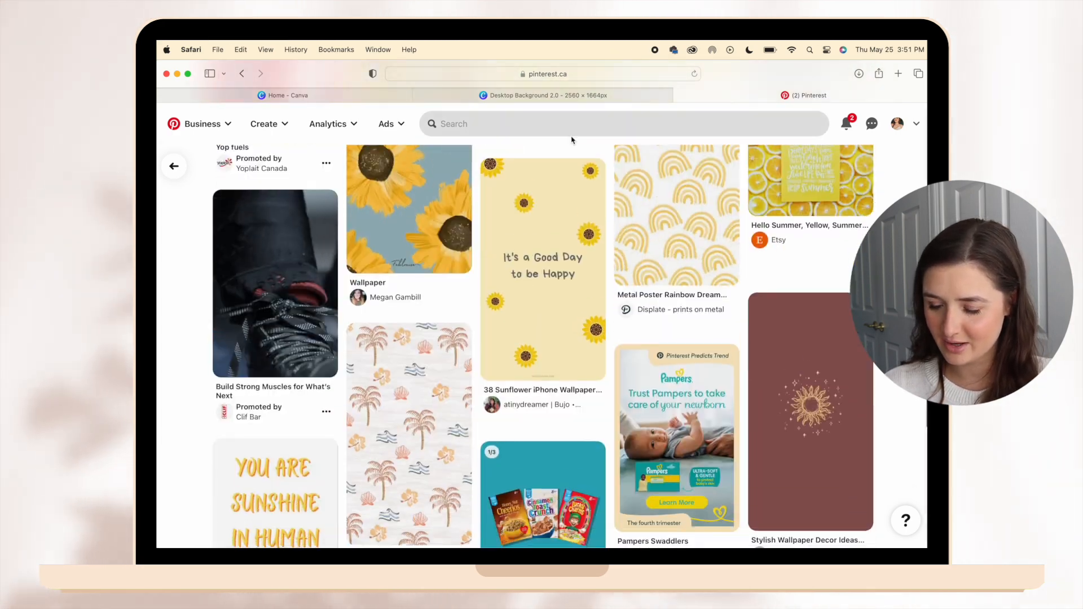
Search Pinterest for "butterfly aesthetic" and save the butterfly-and-hand shadow photo to the Downloads folder.
click(571, 126)
text(butterfly)
key(Return)
text(aesthetic)
key(Return)
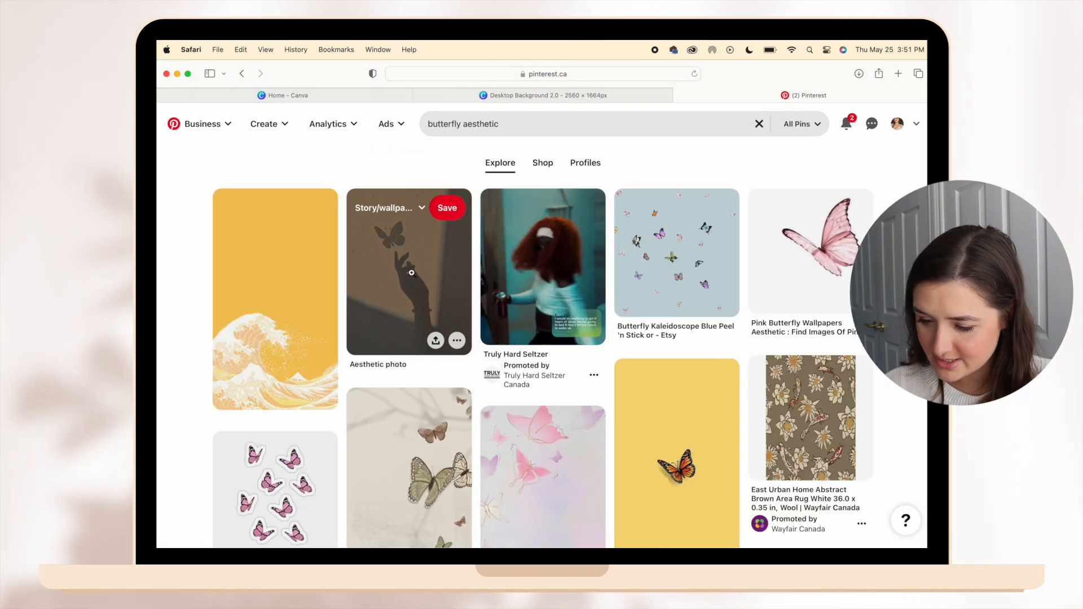
scroll(541, 339, down, 5)
click(841, 528)
click(841, 529)
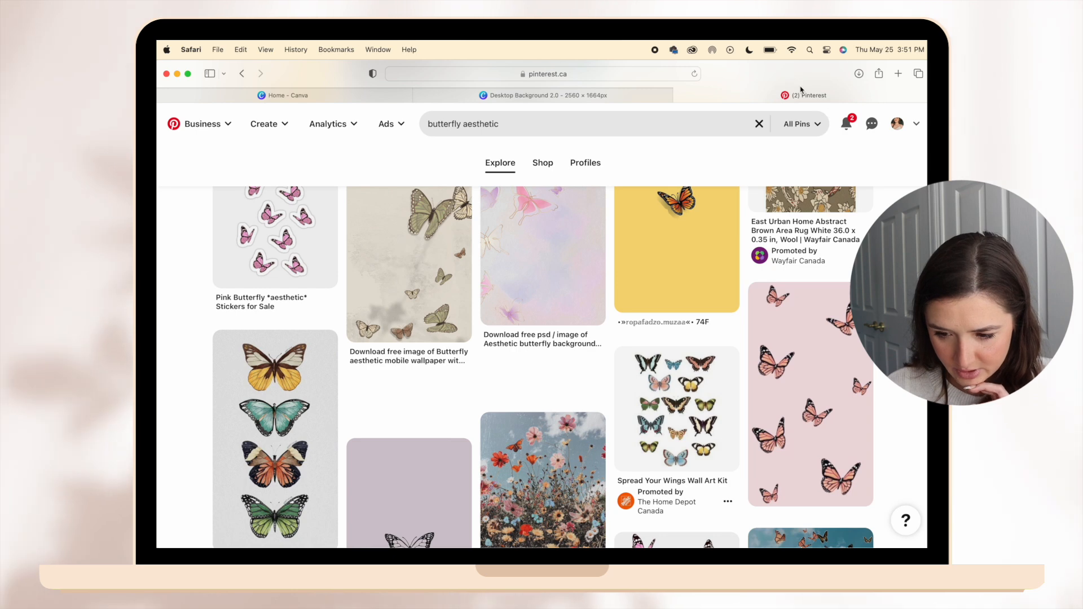
Switch to the Desktop Background 2.0 design in Canva and upload the green water and blue-and-yellow floral images from Downloads.
click(618, 96)
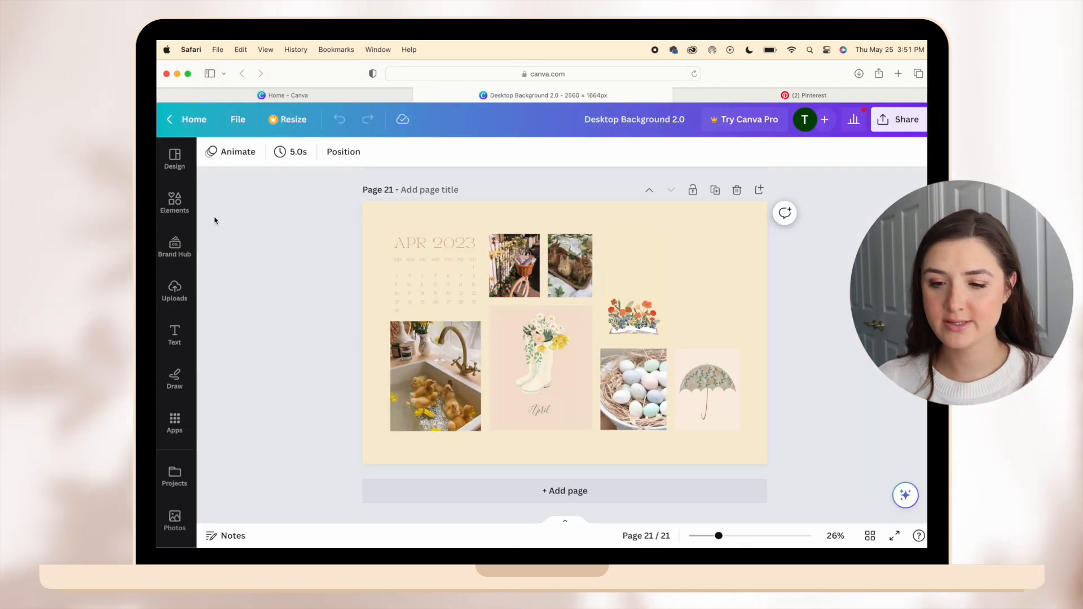
click(162, 298)
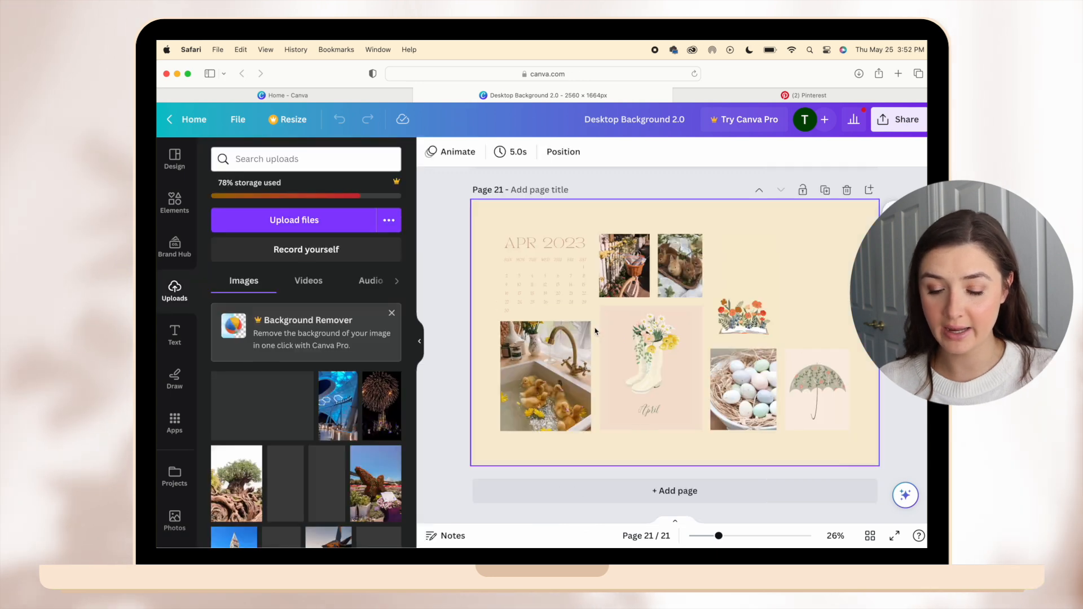
click(823, 539)
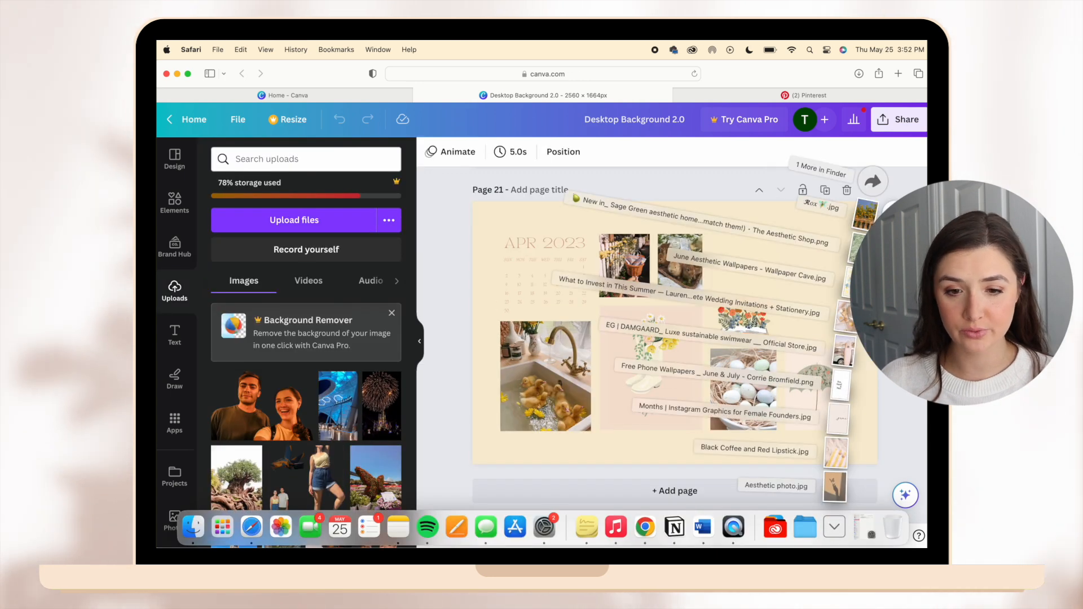
drag(863, 246, 313, 316)
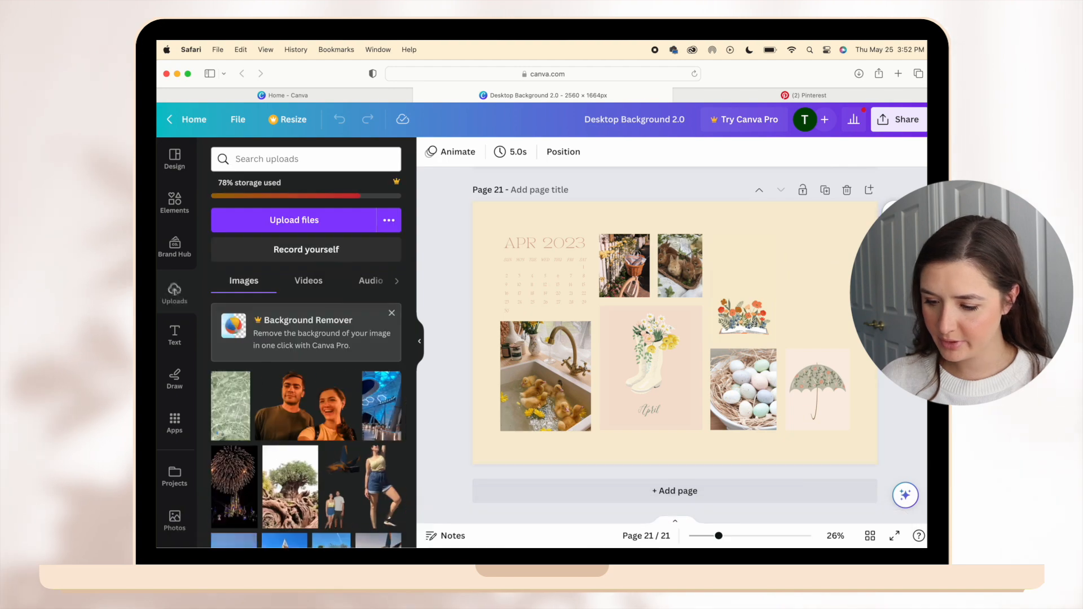
click(846, 526)
drag(836, 452, 378, 372)
Upload the picnic tray with straw hat and the pink surfboard photos from Downloads to Canva.
click(824, 532)
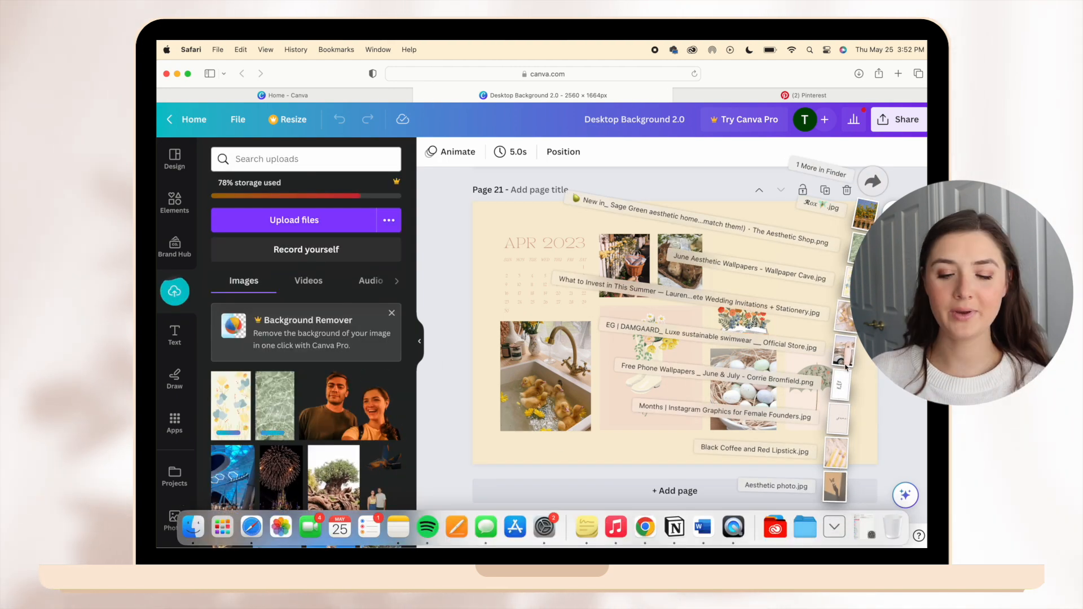
drag(838, 390, 314, 320)
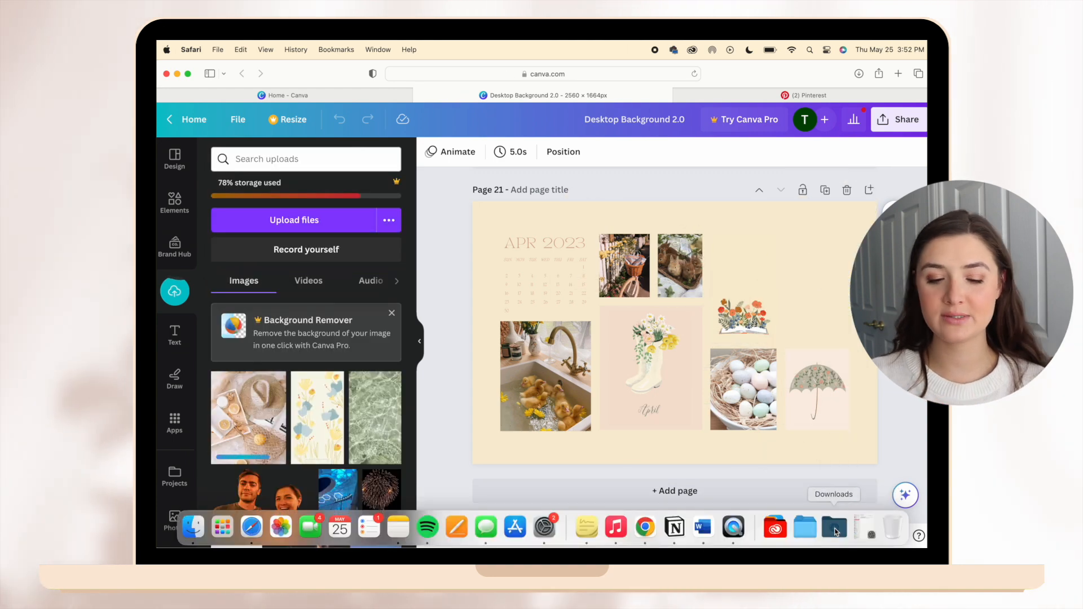
click(835, 528)
drag(835, 395, 384, 375)
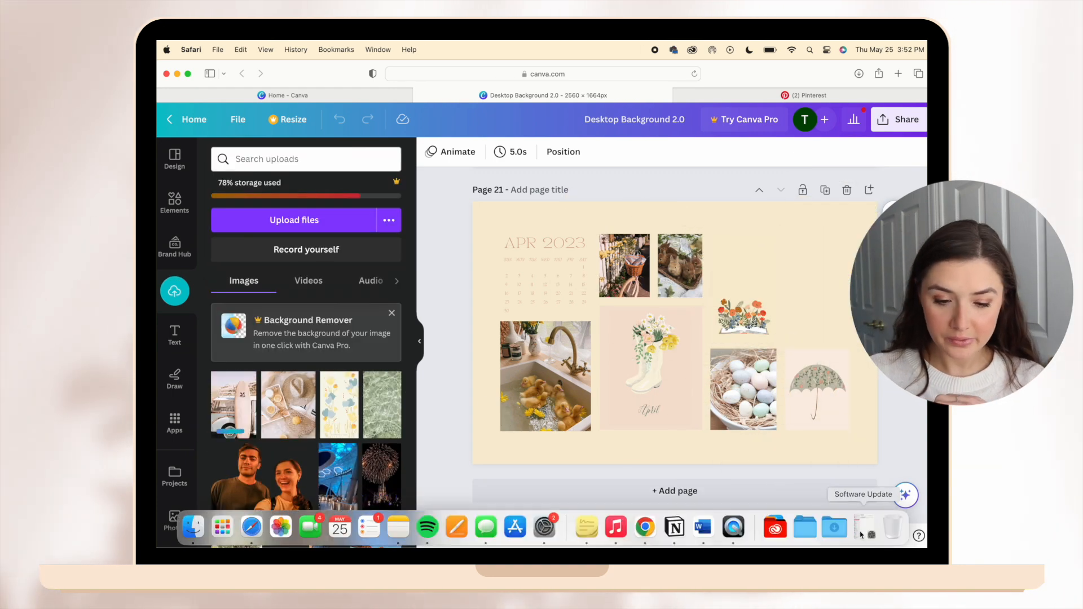
Upload the "Sea, Sand & Sun" quote, june lettering, yellow striped towel and butterfly shadow images from Downloads to Canva.
click(835, 527)
drag(845, 387, 367, 395)
drag(844, 375, 294, 446)
click(837, 526)
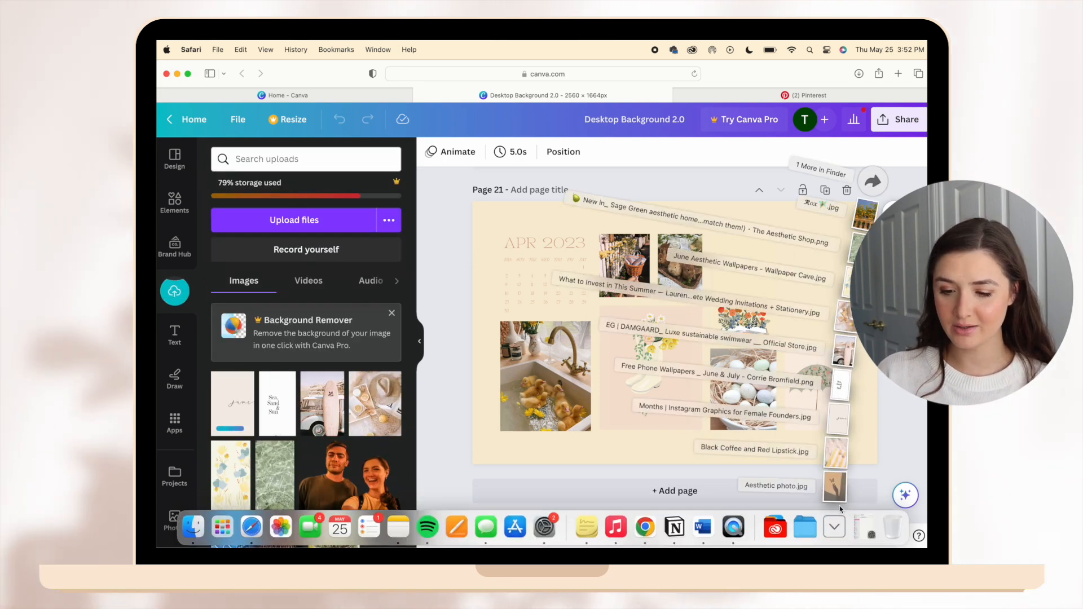
drag(837, 447, 372, 440)
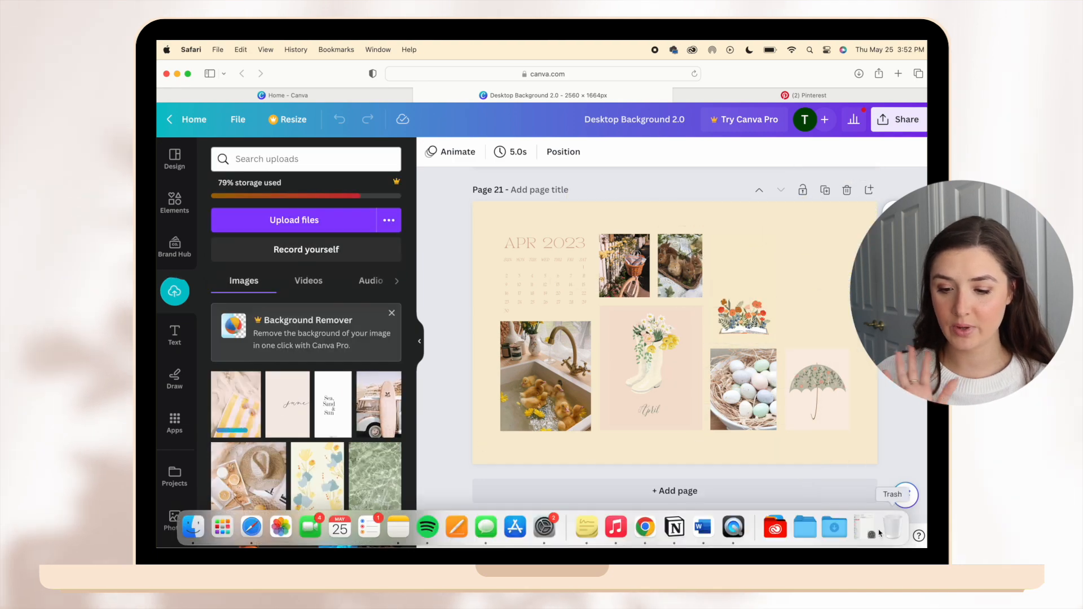
click(837, 528)
drag(841, 486, 361, 434)
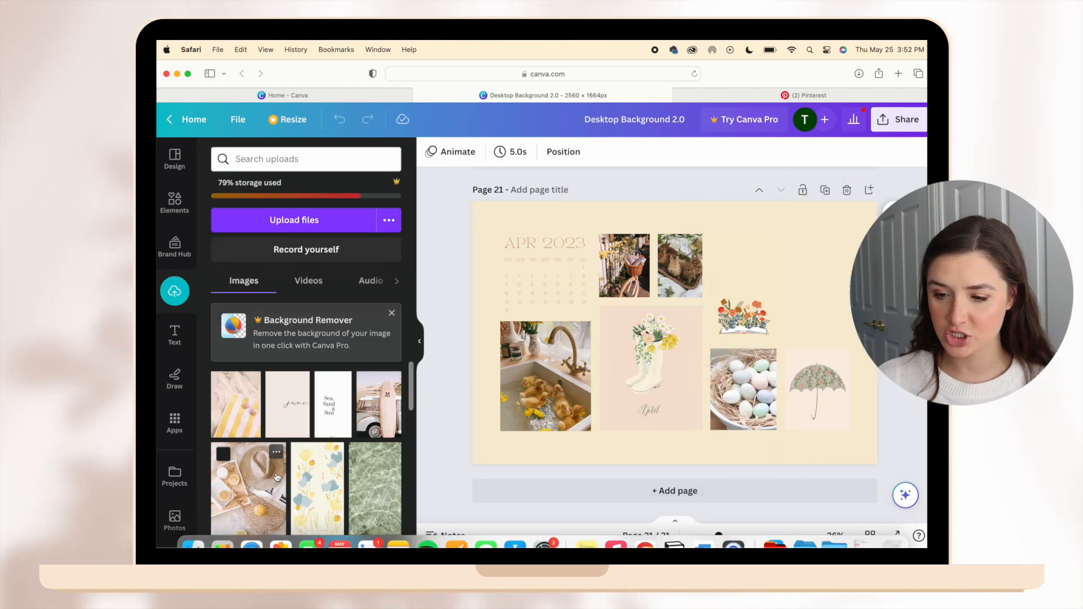
Duplicate page 21, the April 2023 collage with the flower-filled boots.
scroll(735, 365, up, 4)
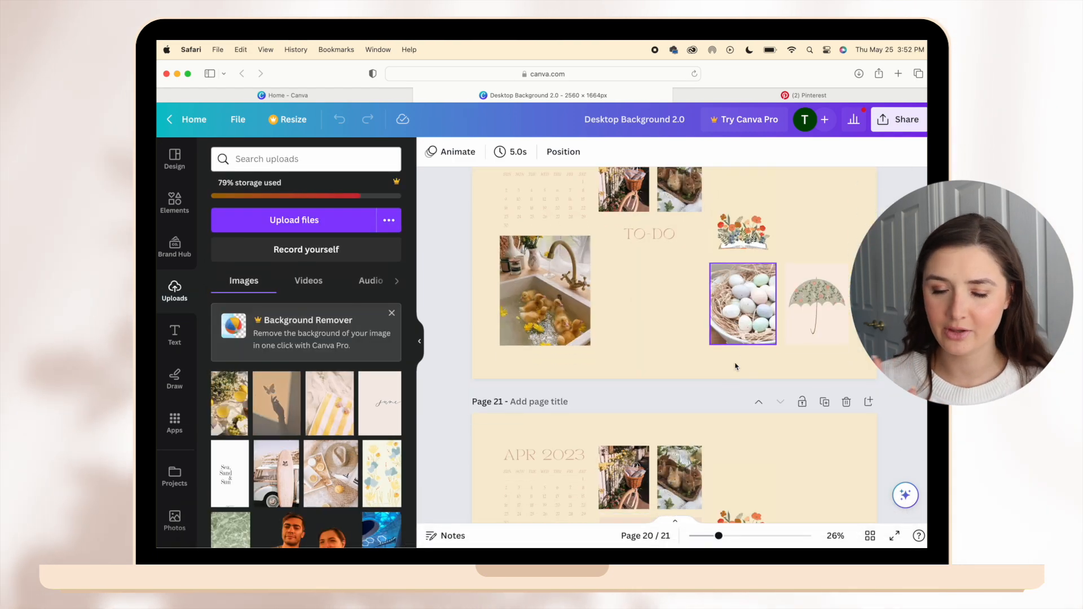
scroll(783, 347, down, 2)
click(824, 327)
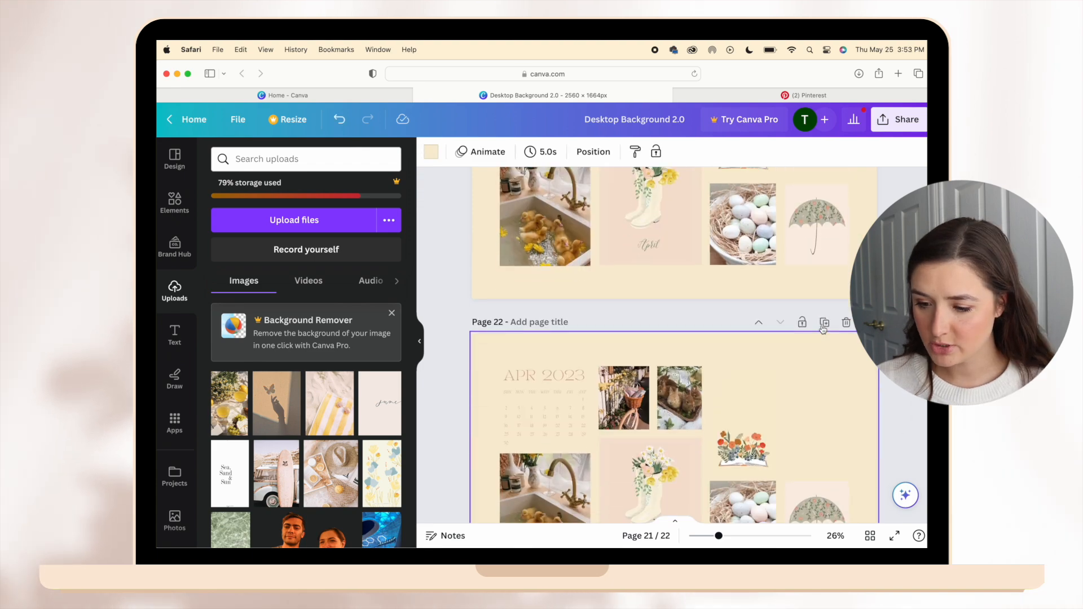
Duplicate the April collage page with the TO-DO heading and move the copy to the end as page 23.
scroll(828, 237, up, 4)
click(824, 211)
click(781, 212)
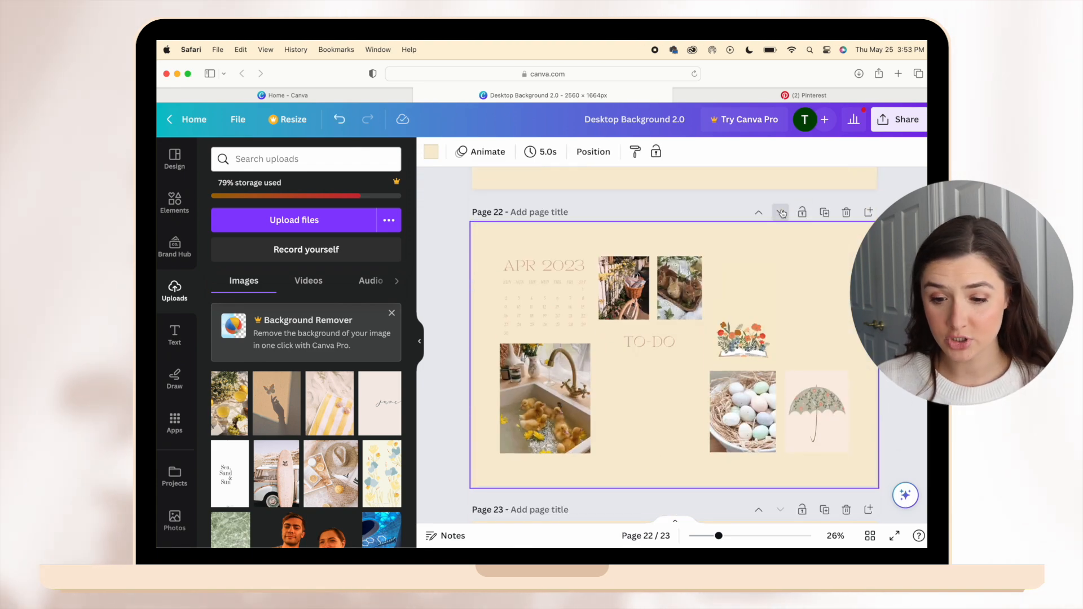
click(782, 213)
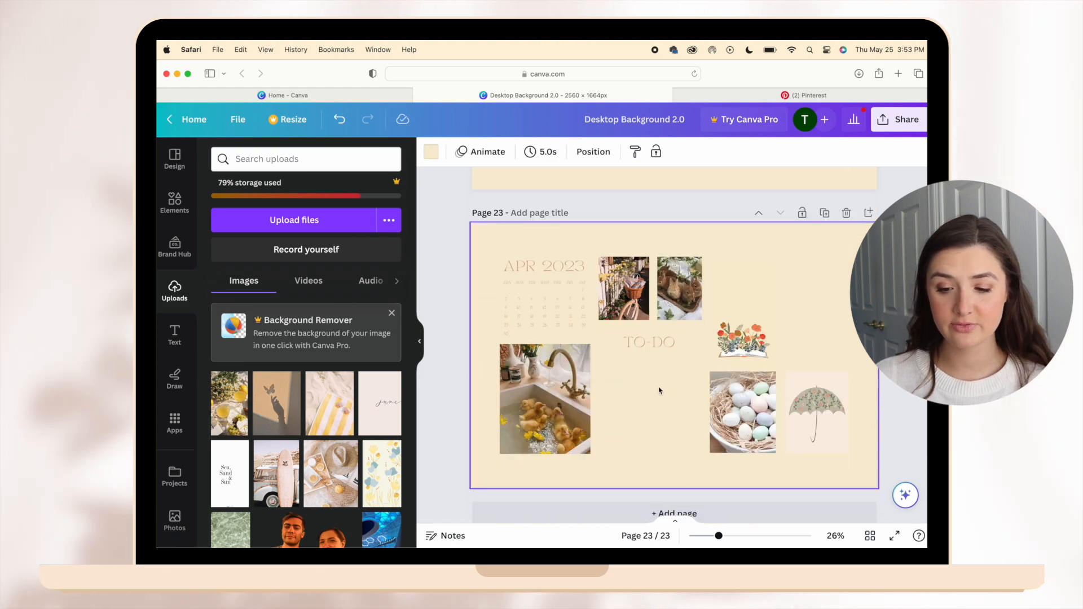
Enlarge and widen the April boots picture on page 22 until it fills its pink panel.
scroll(641, 386, up, 4)
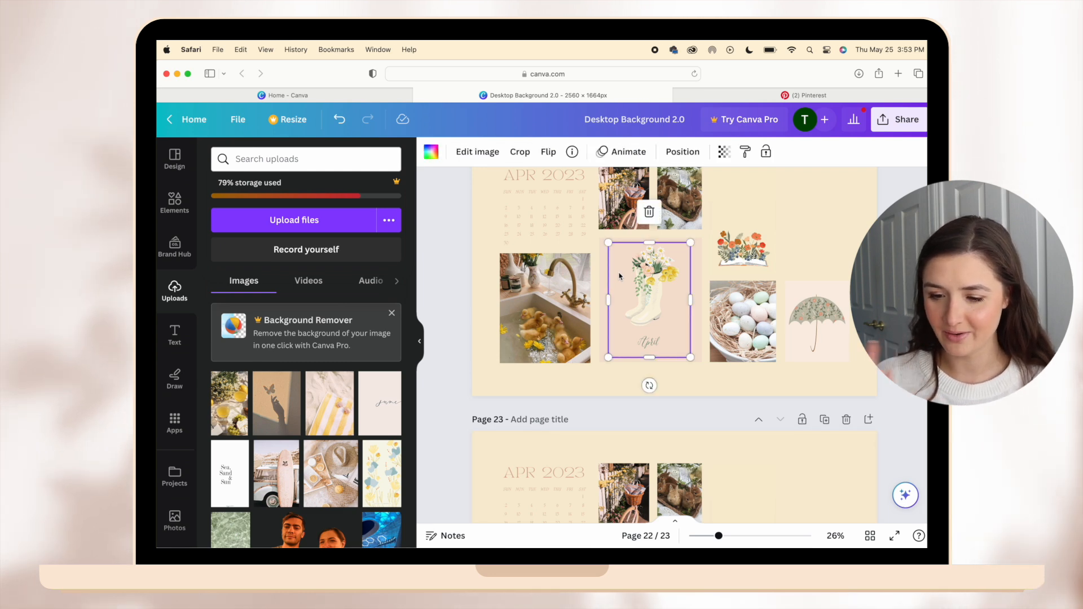
drag(679, 352, 693, 362)
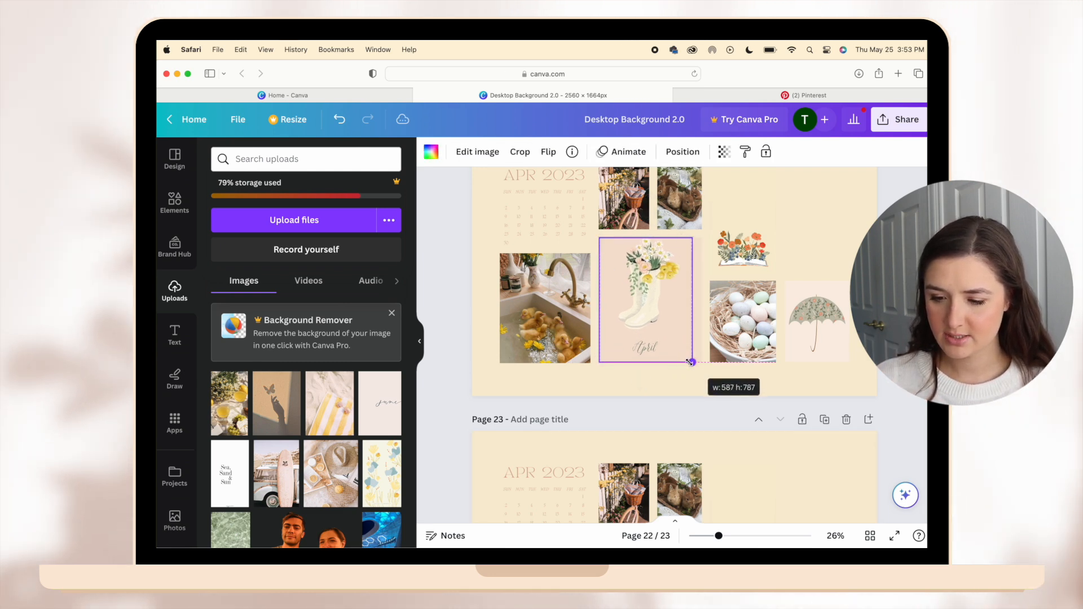
drag(693, 303, 700, 304)
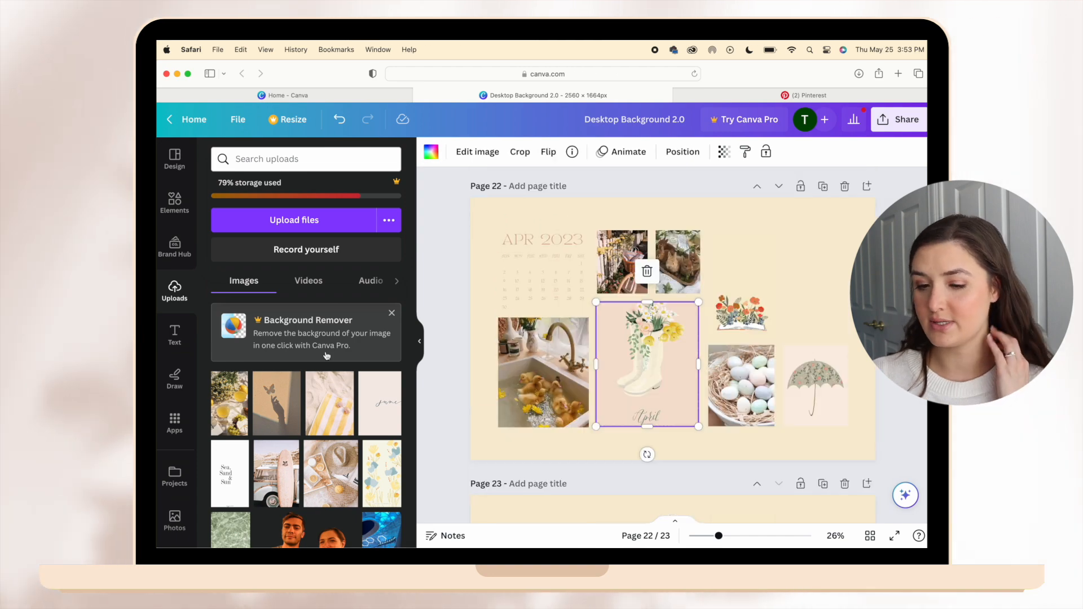
Replace the April pictures on page 22 with the uploaded June images, and add the june and butterfly images to page 23.
click(587, 451)
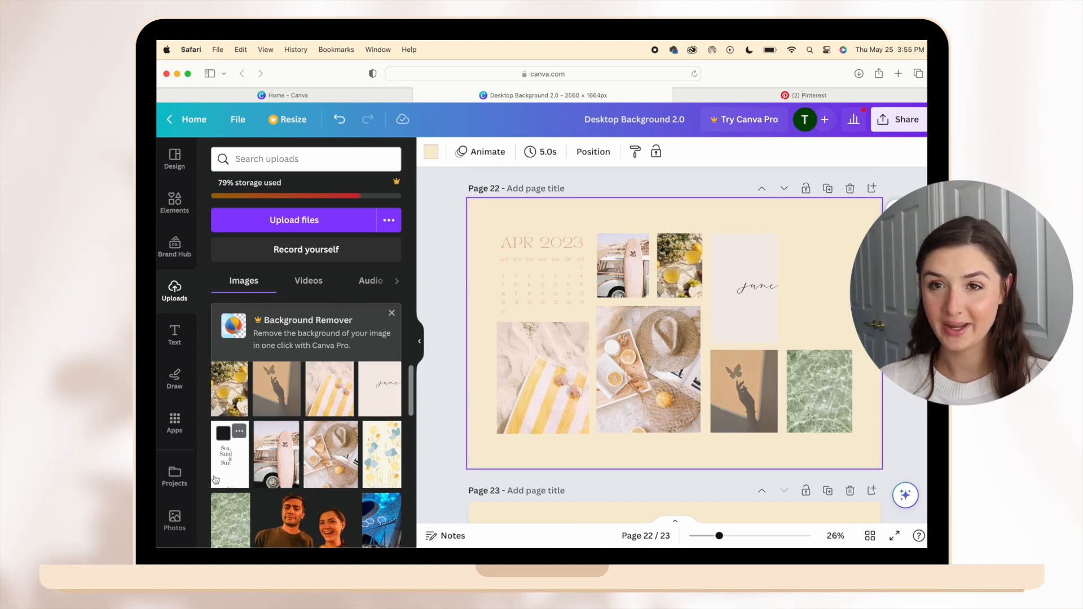
click(554, 396)
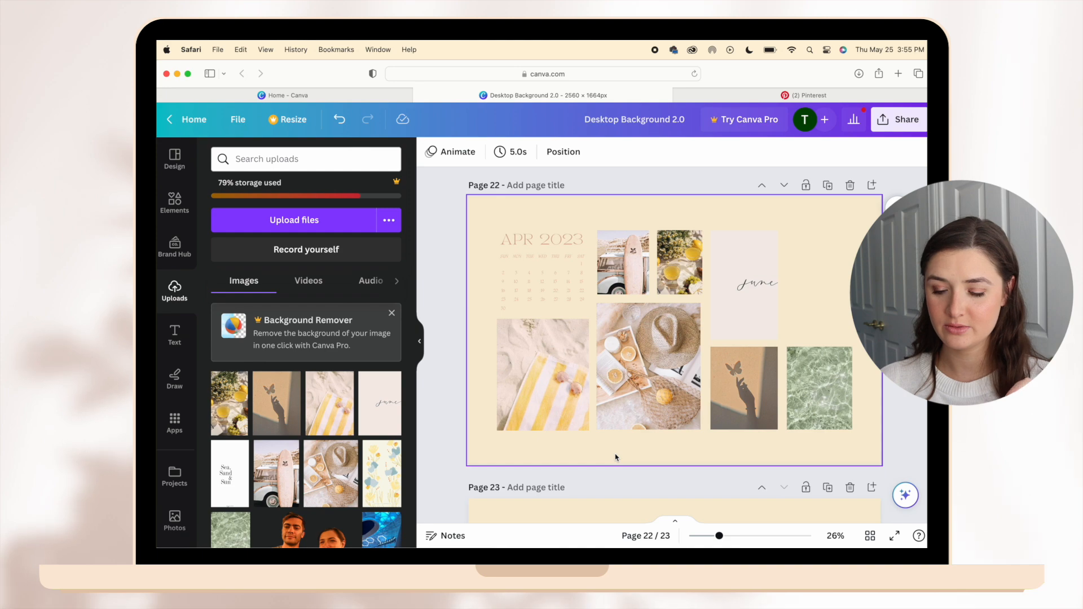
scroll(615, 457, down, 5)
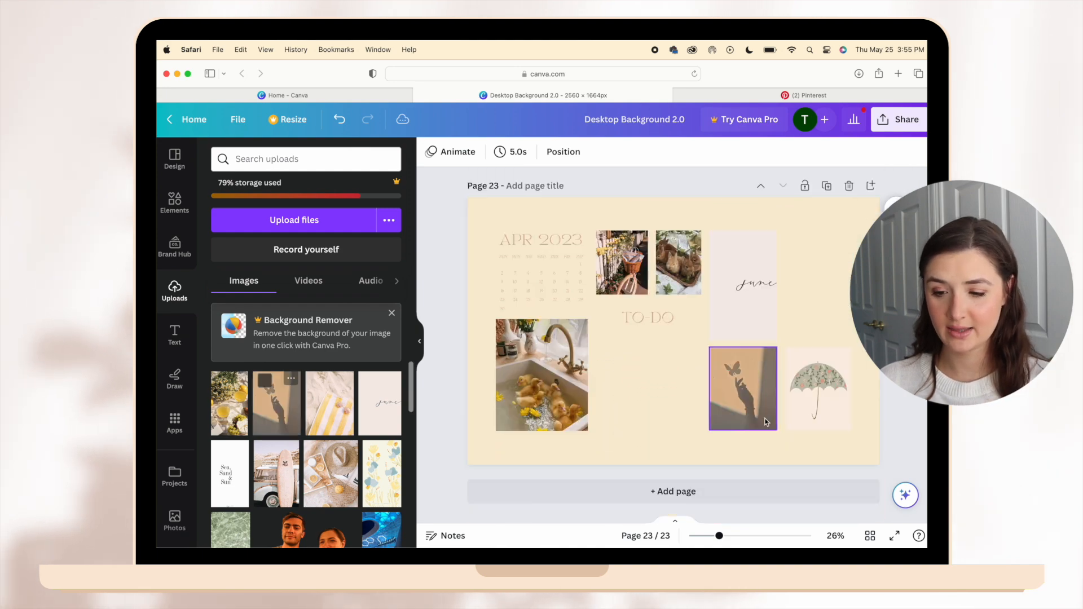
scroll(397, 430, down, 3)
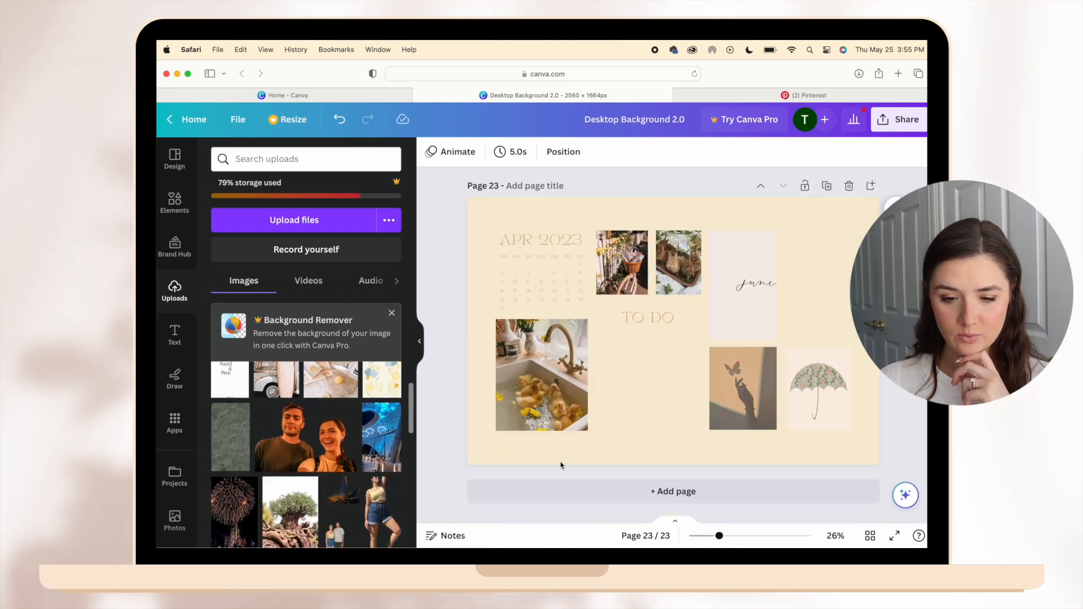
scroll(851, 412, up, 4)
scroll(850, 412, down, 1)
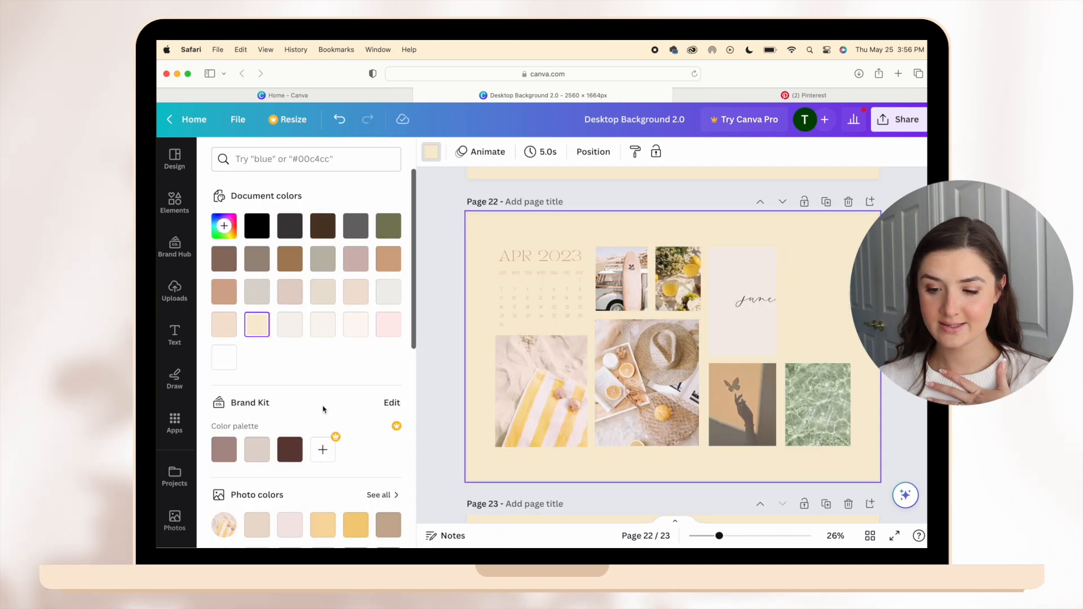
Try several photo colors on page 22's background and settle on the pale pink from the june lettering image.
scroll(324, 410, down, 3)
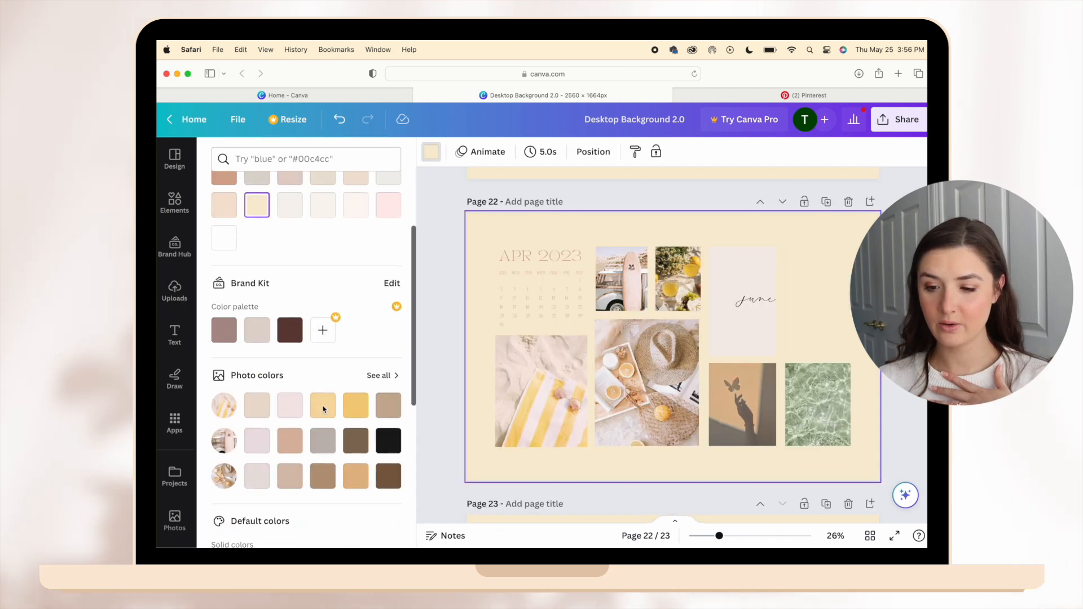
click(389, 376)
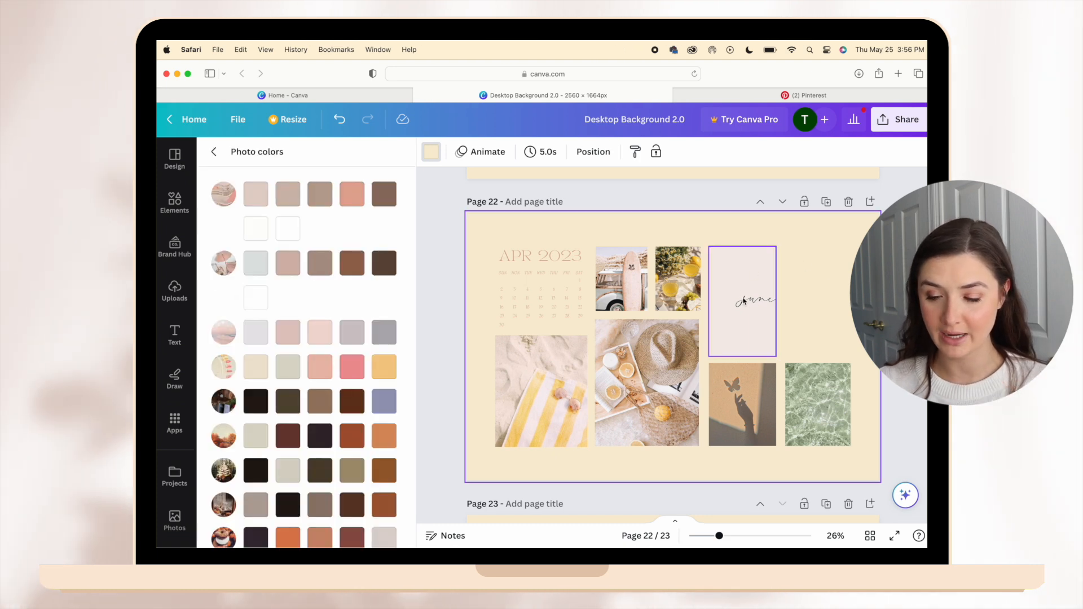
scroll(344, 395, down, 15)
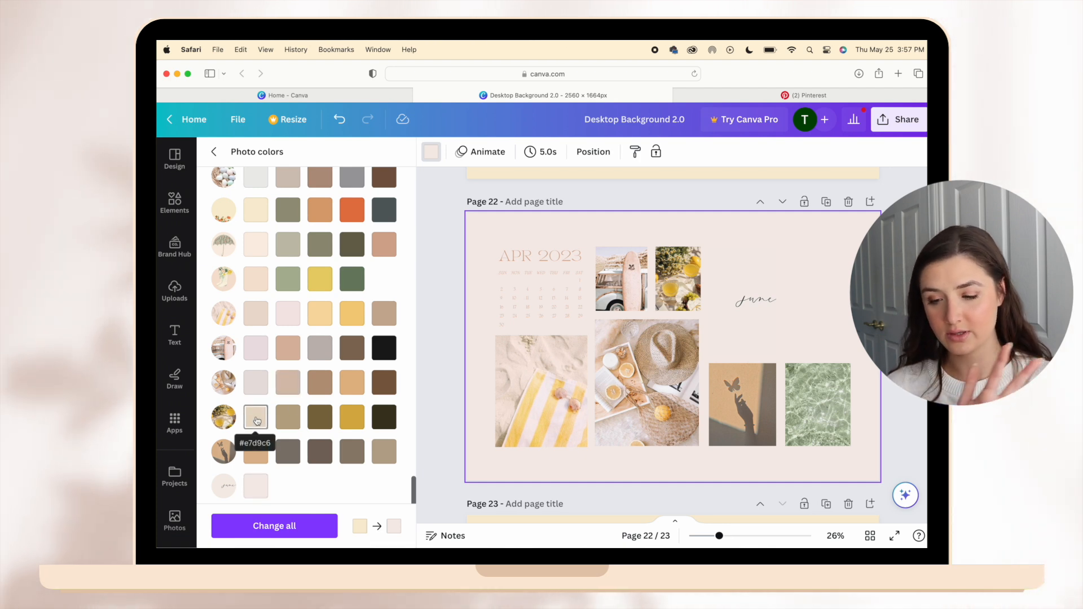
click(264, 383)
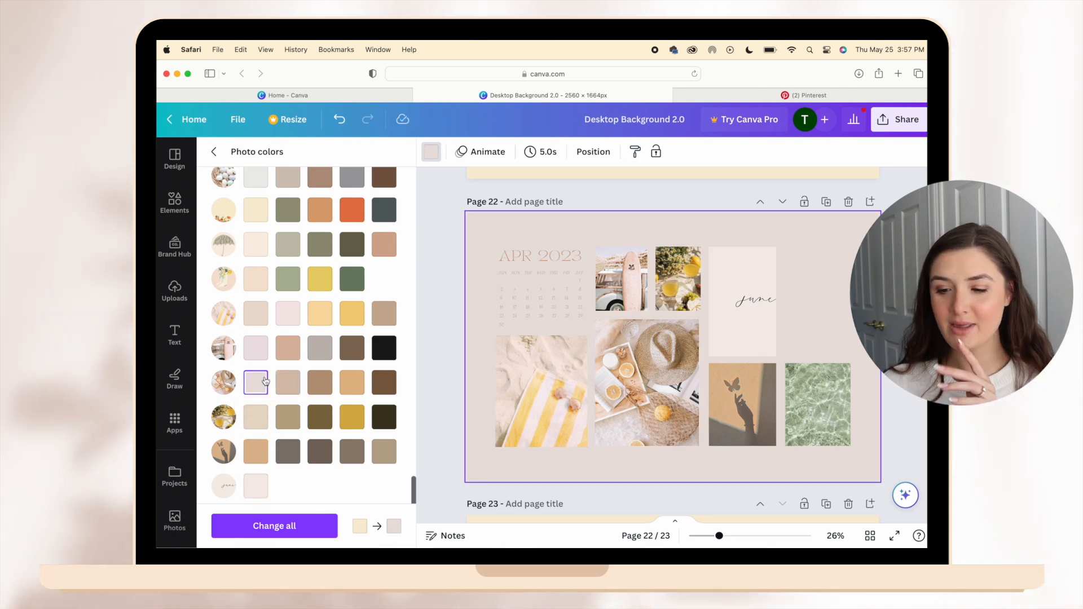
click(257, 349)
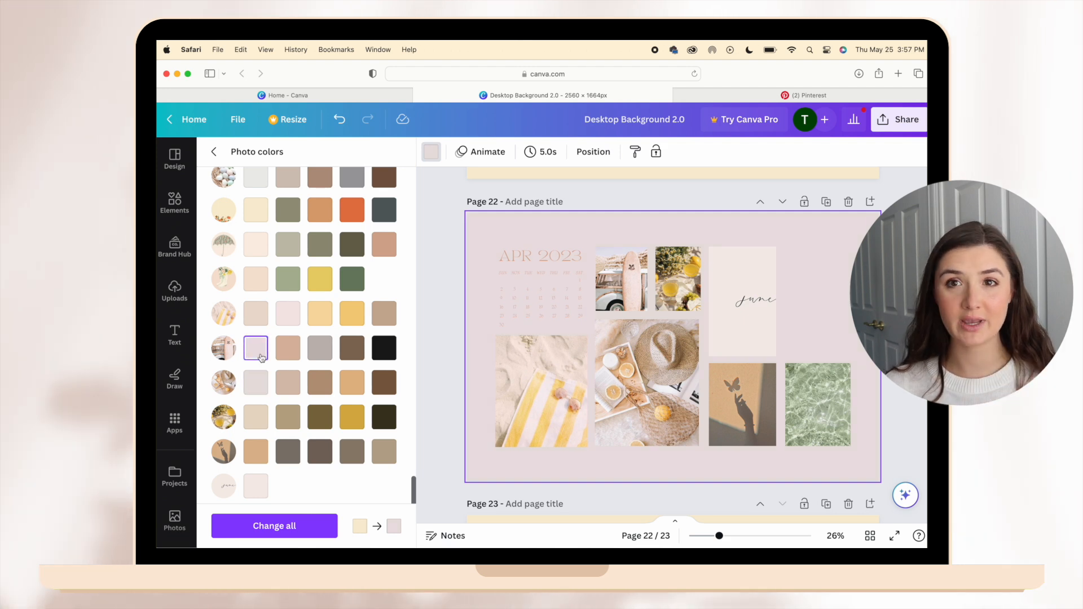
click(257, 486)
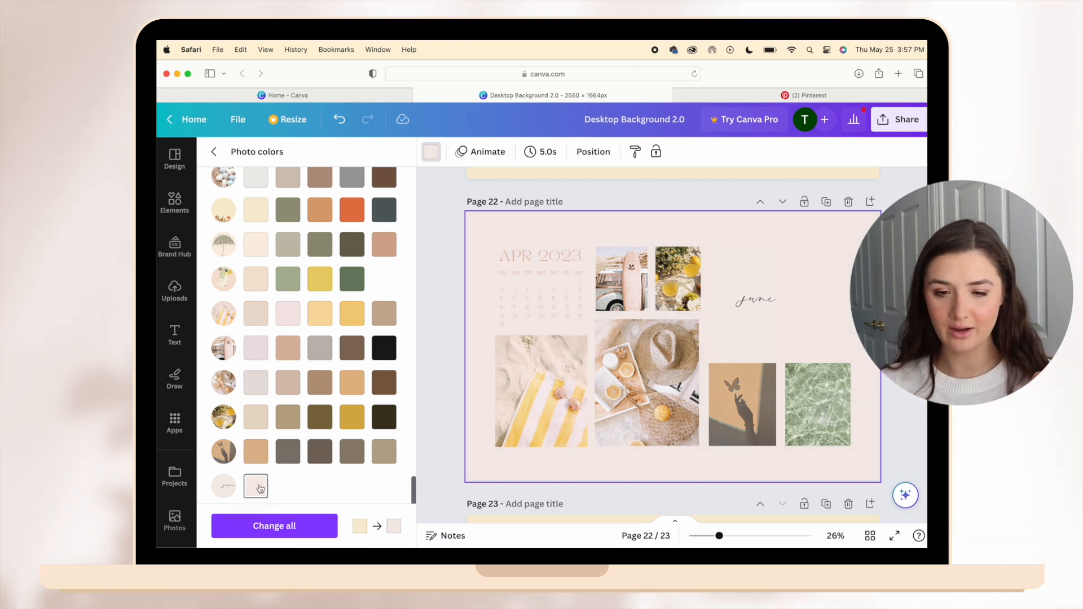
click(426, 307)
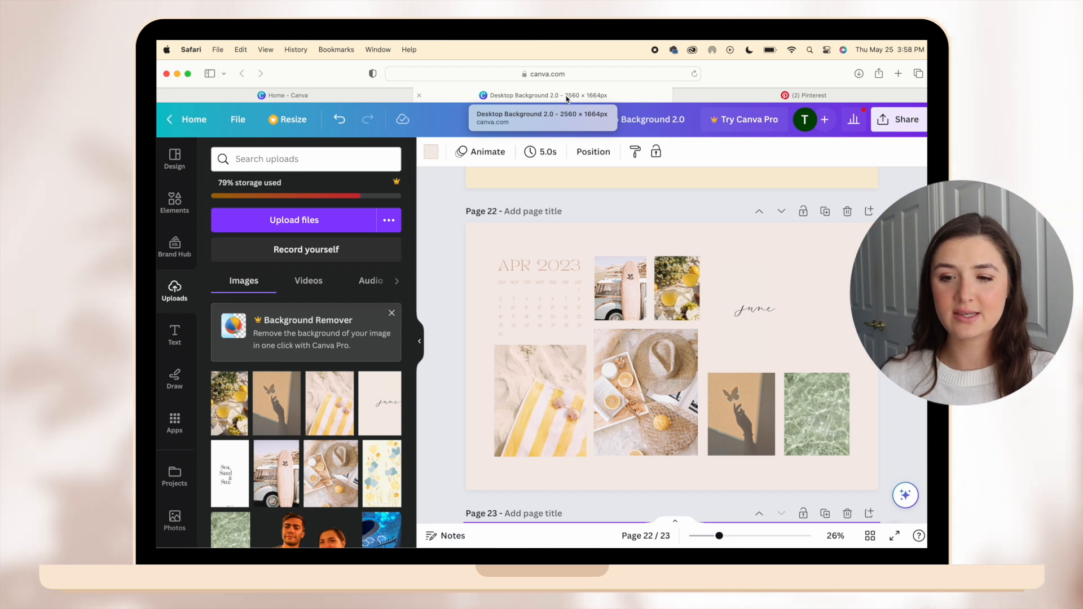
Search the desktop wallpaper templates for june 2023 and apply the Beige Floral June 2023 design to the blank wallpaper.
click(175, 159)
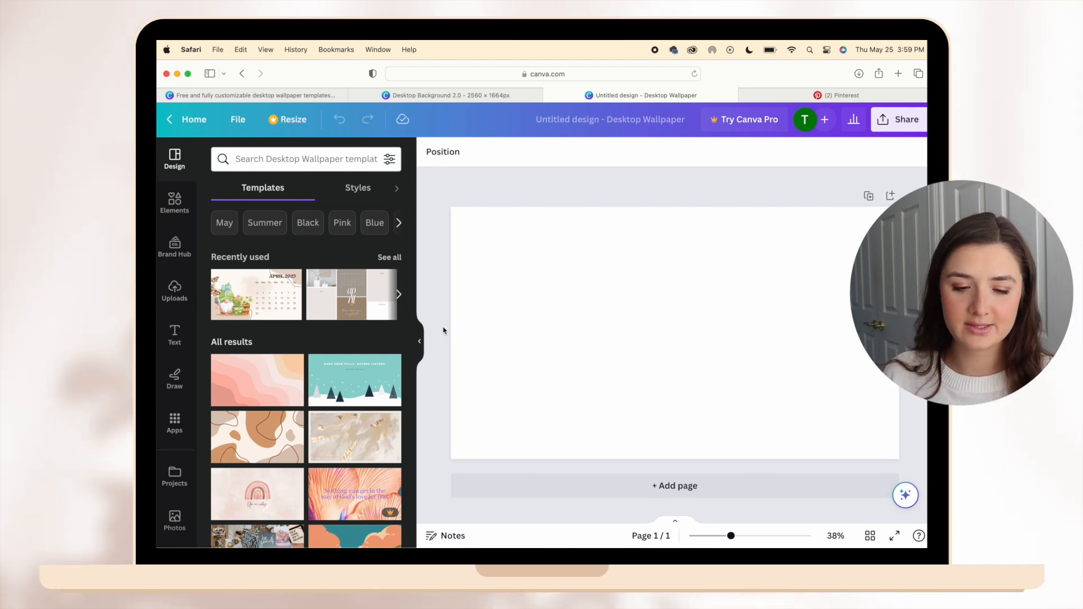
click(326, 168)
text(j)
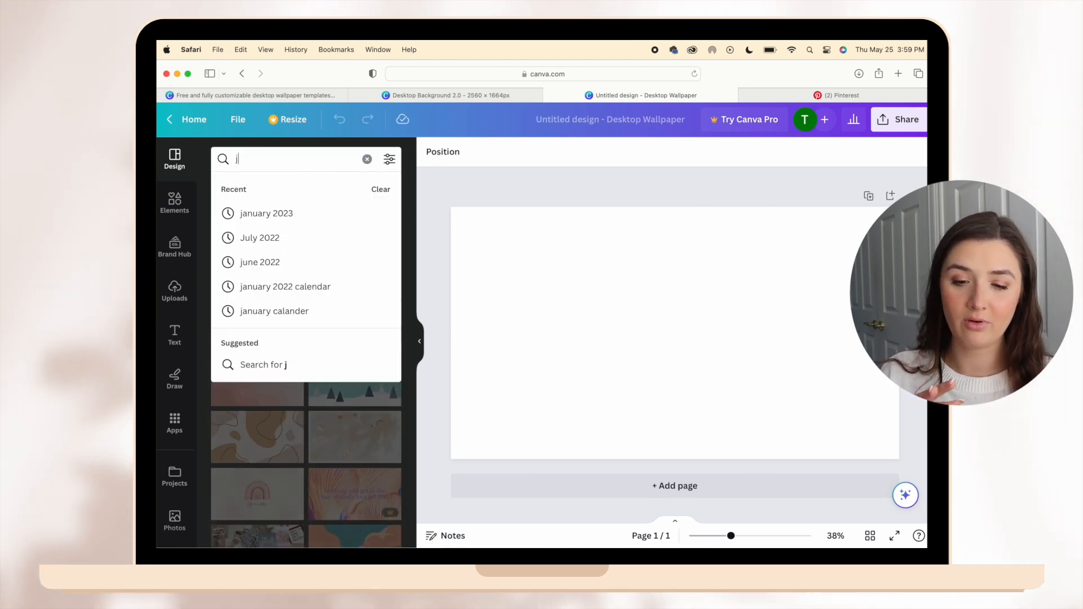
text(une 2023)
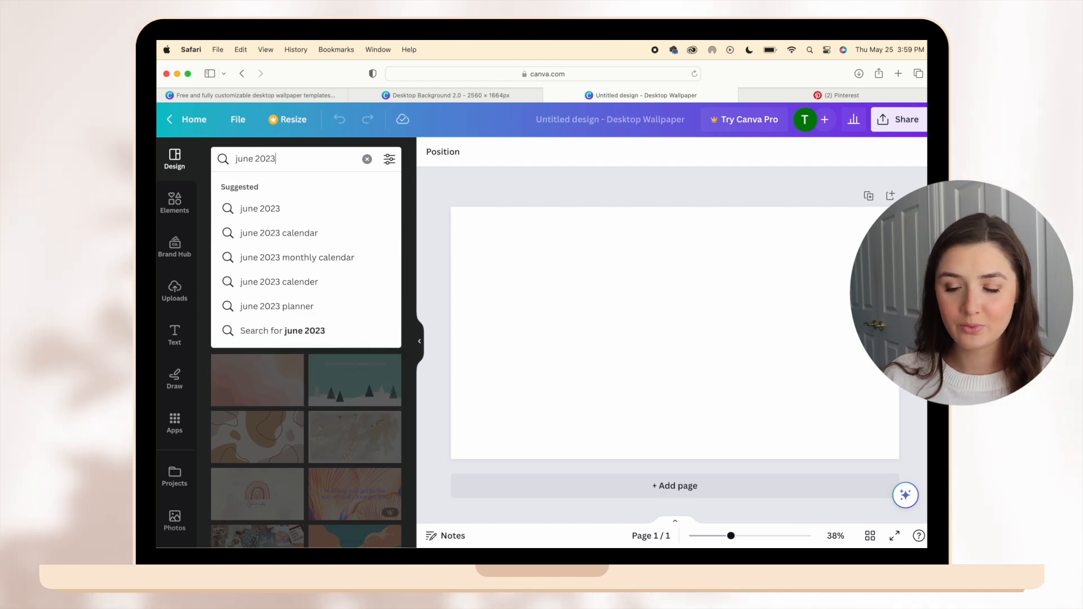
key(Return)
click(274, 278)
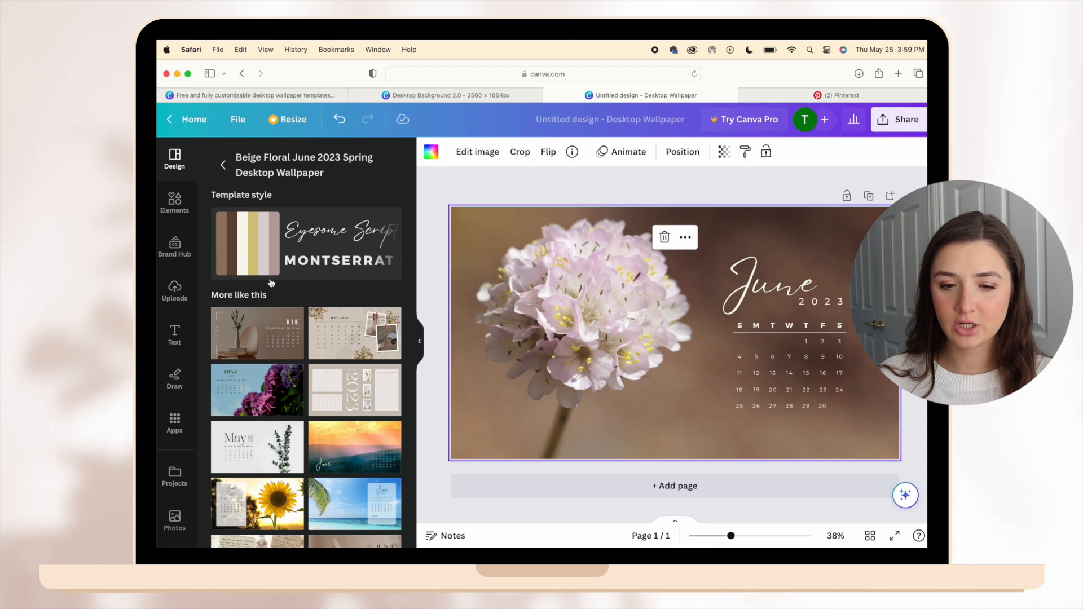
Check the June dates against the calendar app, then select all the date numbers 1 to 30 in the floral template for copying.
click(864, 46)
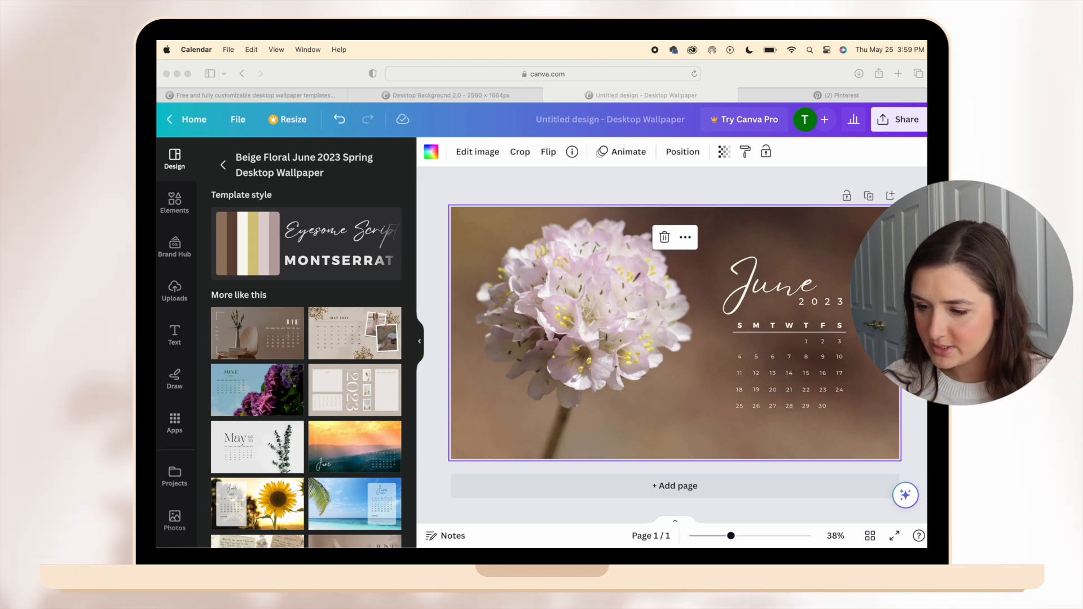
click(847, 439)
drag(847, 440, 713, 338)
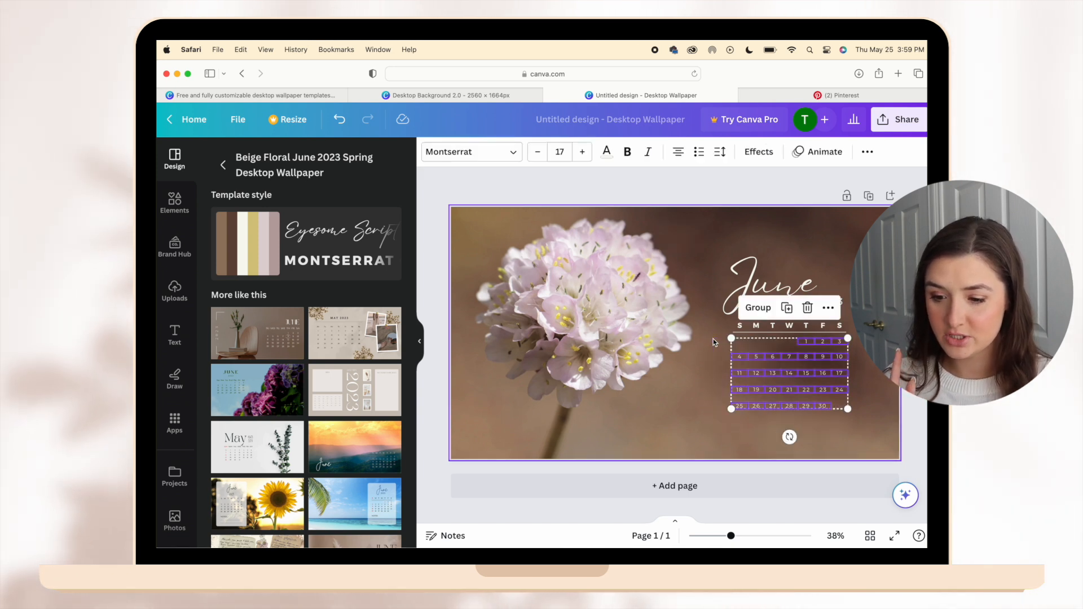
click(714, 339)
drag(854, 432, 723, 337)
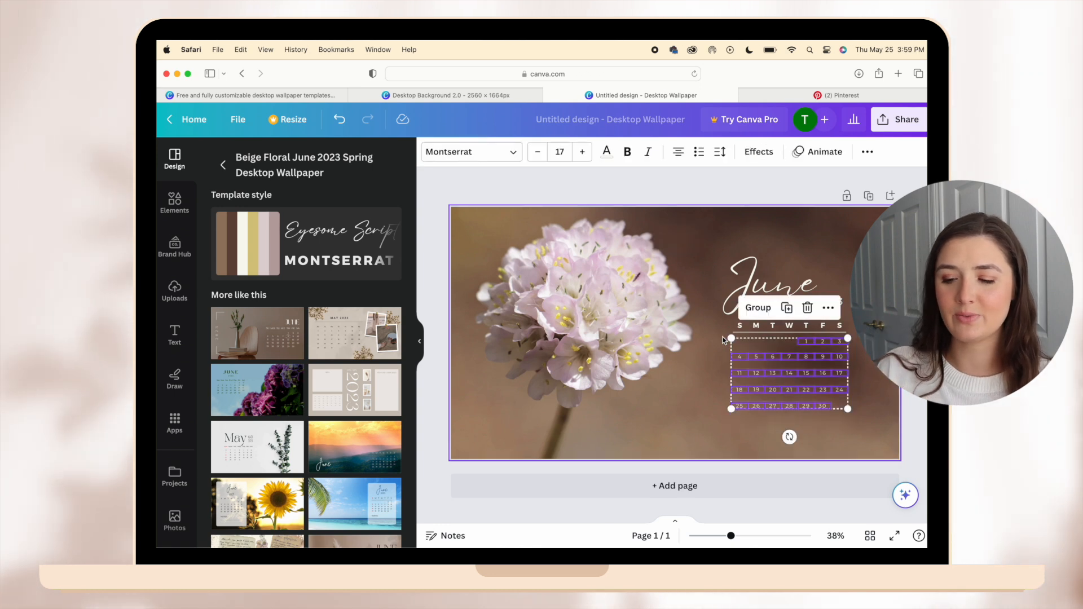
In the Desktop Background 2.0 design, ungroup the April calendar on page 22 and delete its date numbers.
click(503, 94)
scroll(680, 361, down, 5)
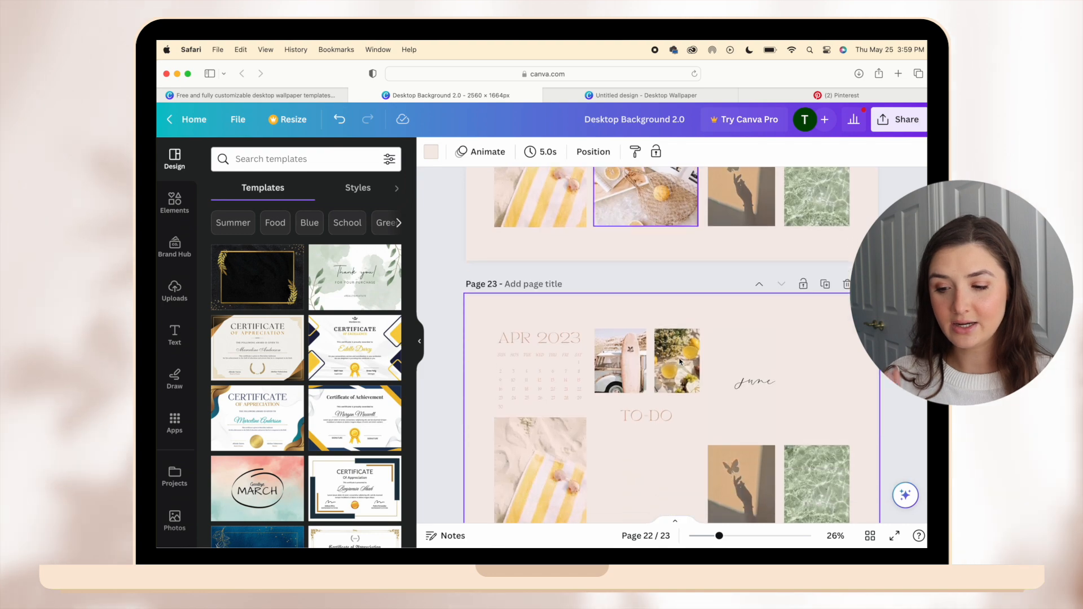
scroll(680, 361, up, 5)
drag(483, 230, 576, 258)
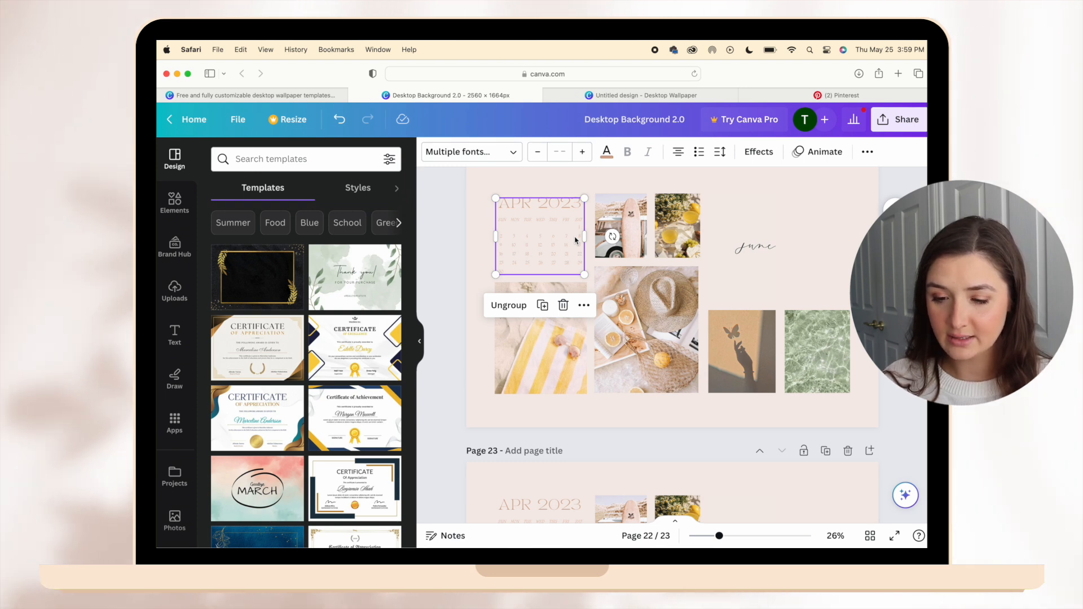
click(508, 305)
click(476, 239)
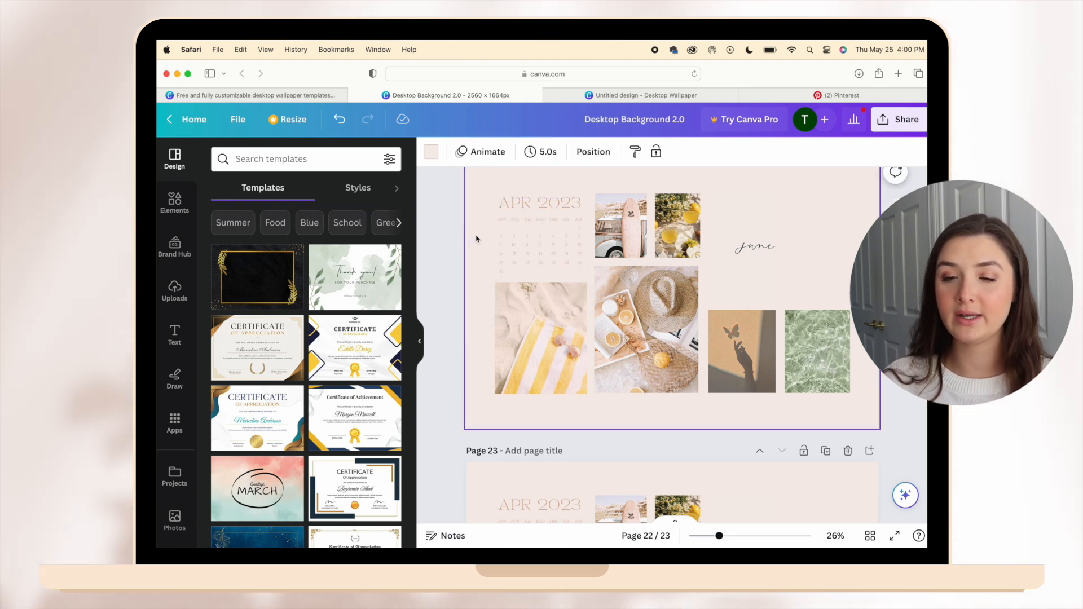
drag(482, 227, 586, 275)
key(Delete)
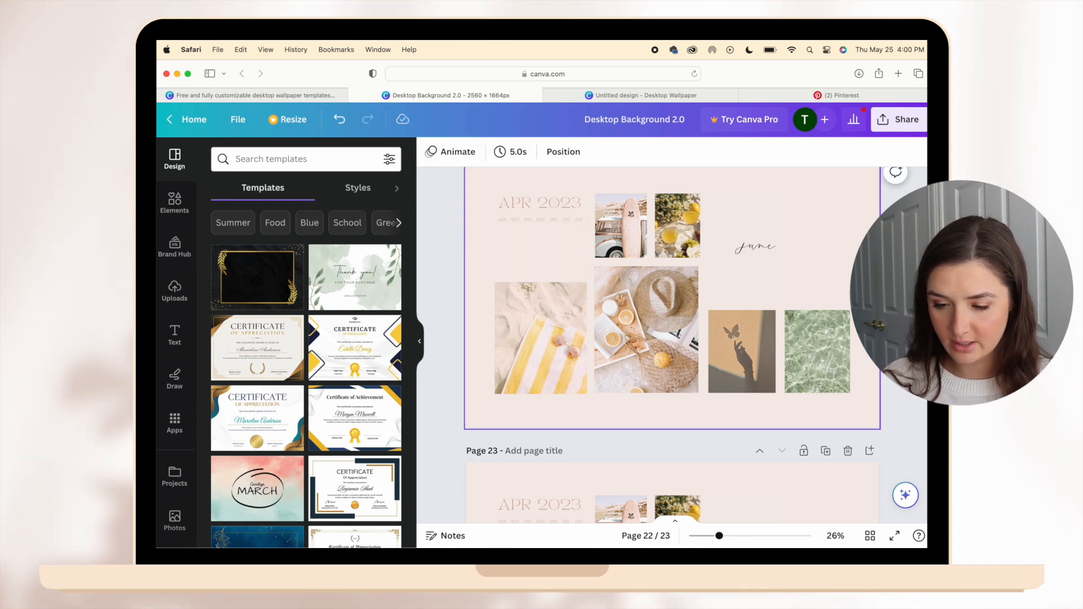
Paste the June date numbers onto page 22, place them below the weekday names and color them black.
key(super+v)
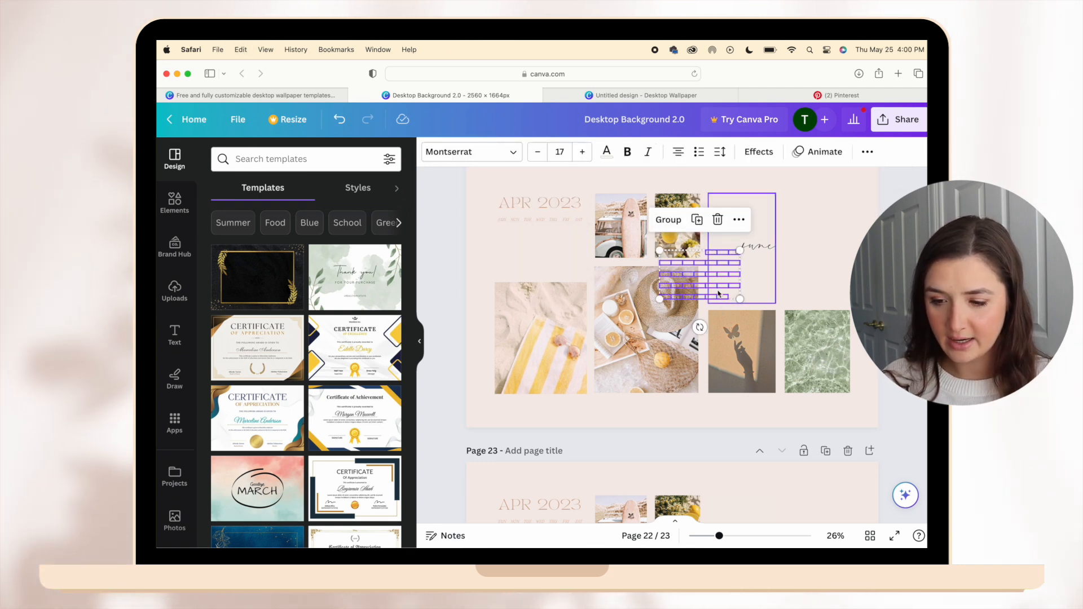
drag(683, 288, 525, 259)
click(615, 158)
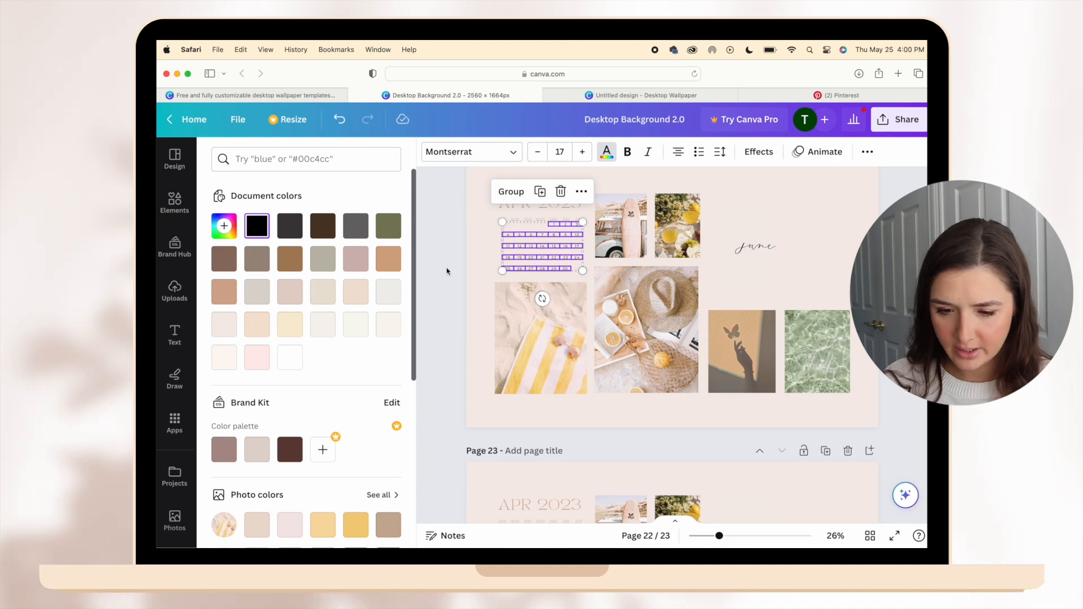
click(607, 153)
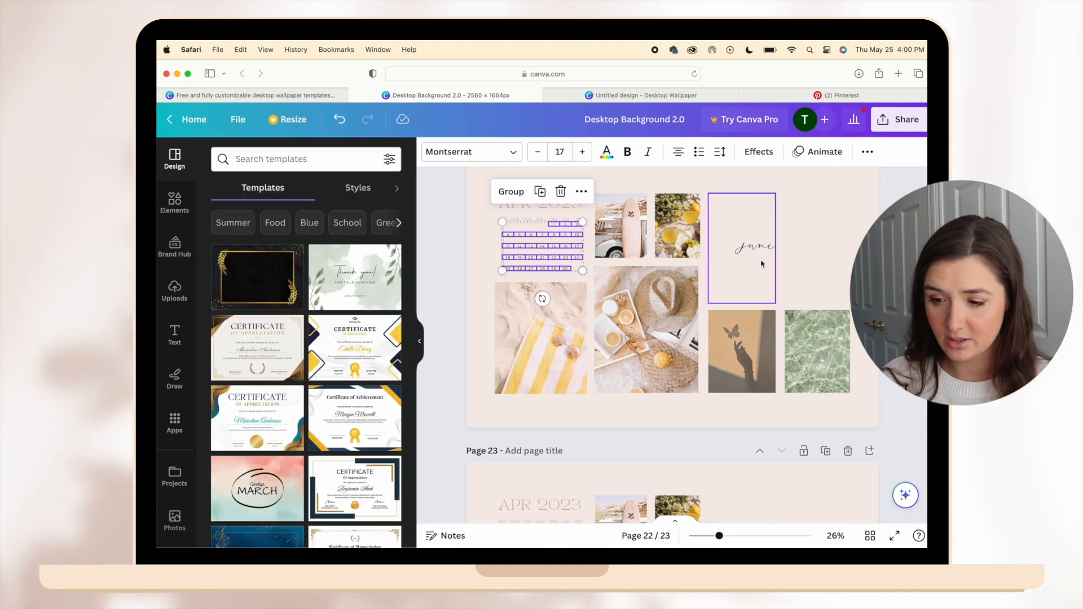
Line up the June dates with the weekday columns on page 22 and enlarge them to font size 18.2.
scroll(468, 246, up, 5)
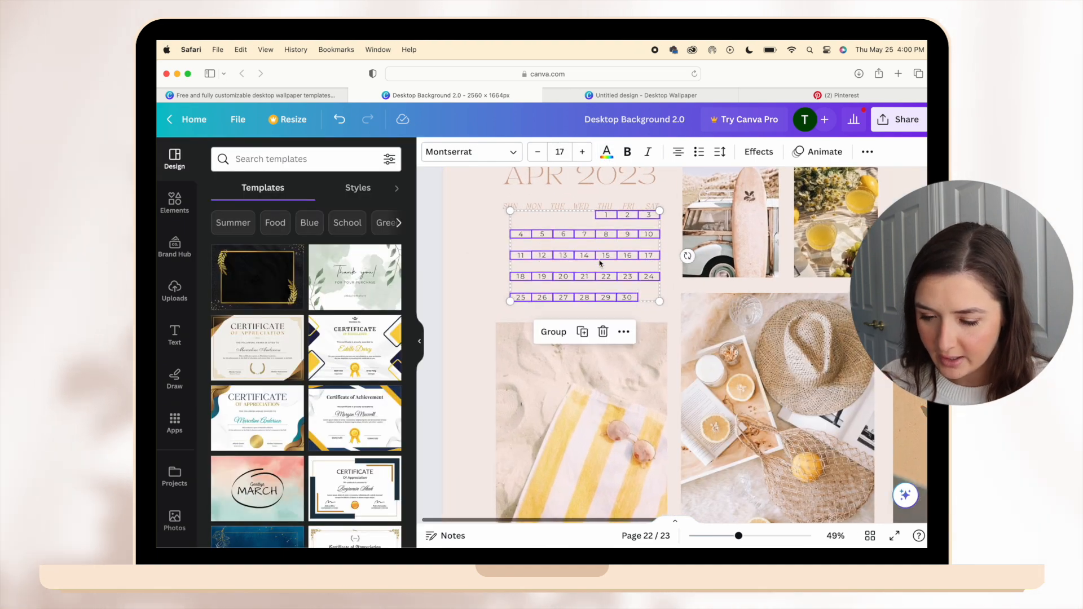
drag(609, 256, 601, 264)
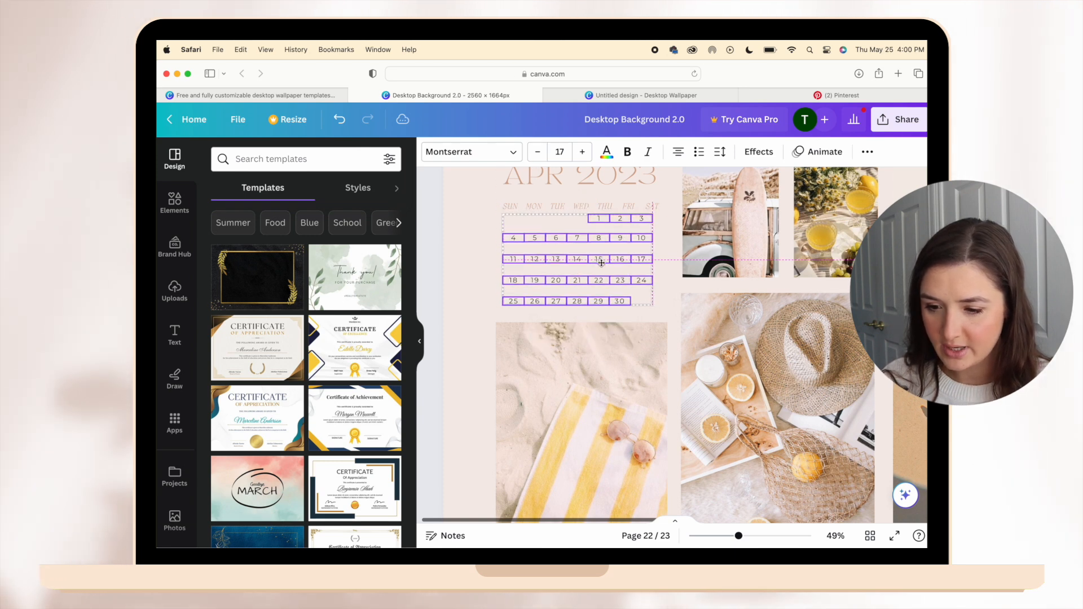
drag(653, 308, 665, 316)
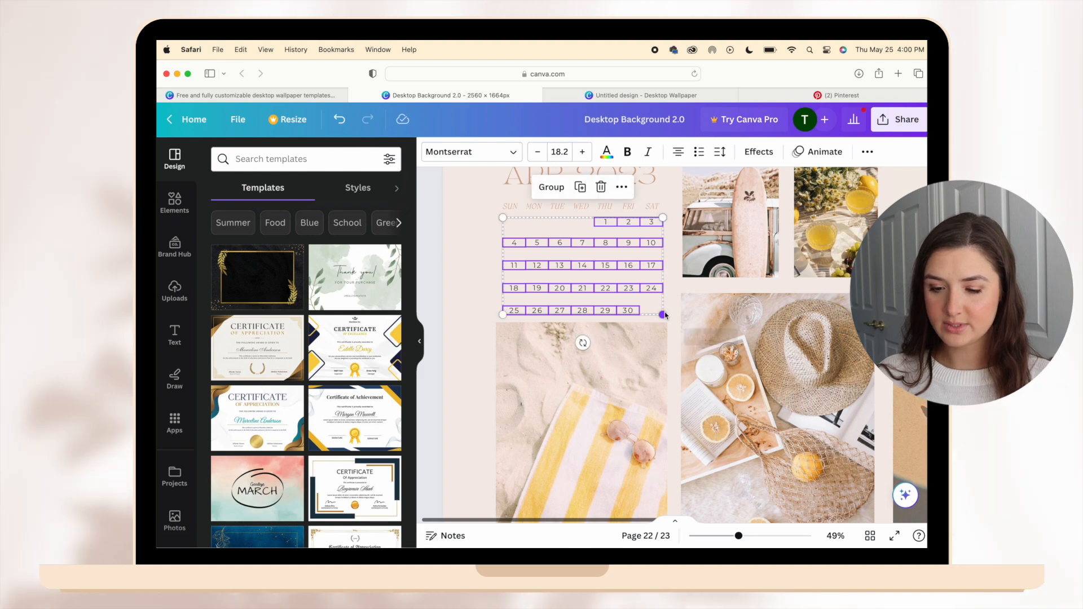
drag(625, 244, 625, 243)
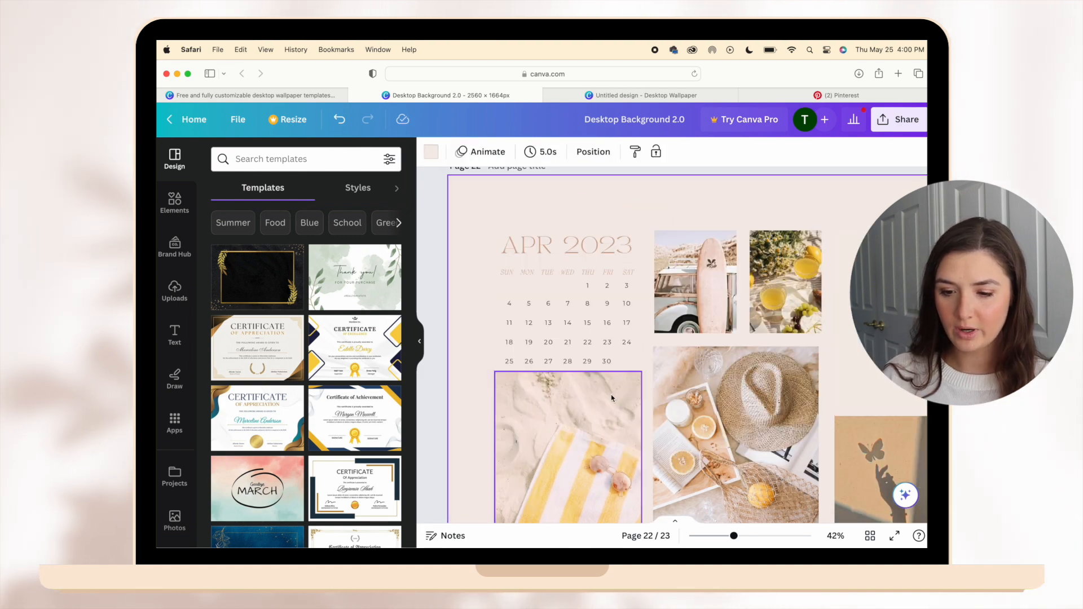
Nudge the bottom date rows of the June calendar upward to even out the spacing above the beach towel picture.
scroll(612, 403, up, 1)
scroll(612, 403, up, 5)
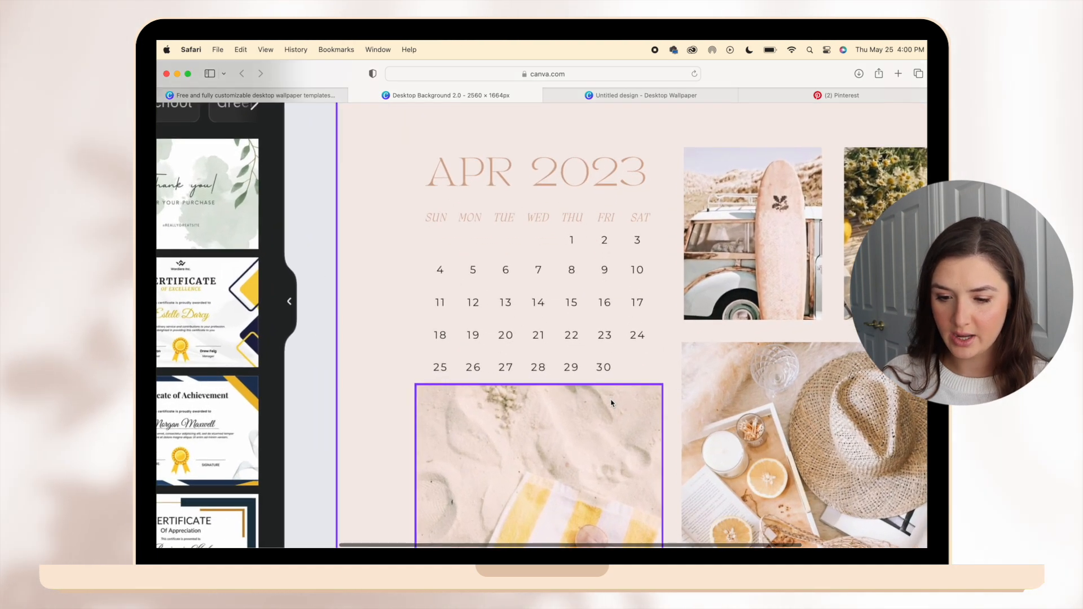
click(407, 375)
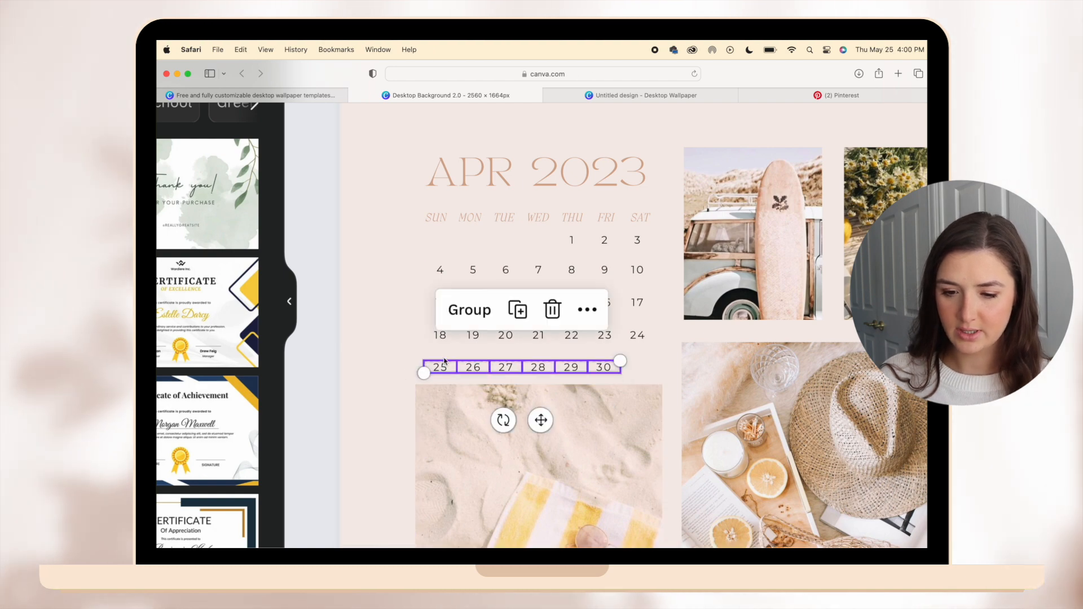
drag(407, 372, 407, 364)
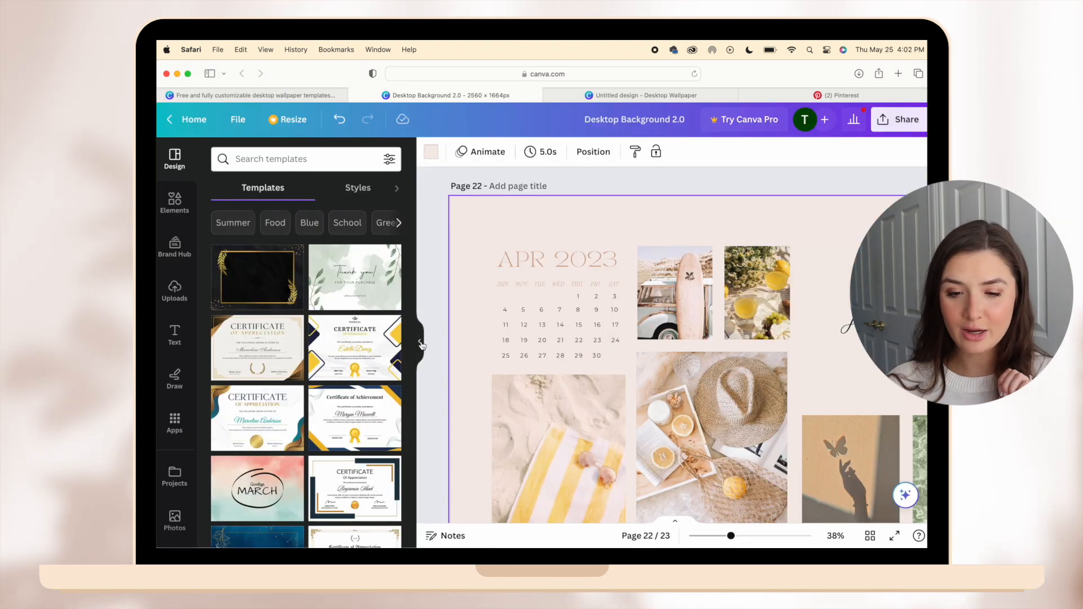
click(421, 344)
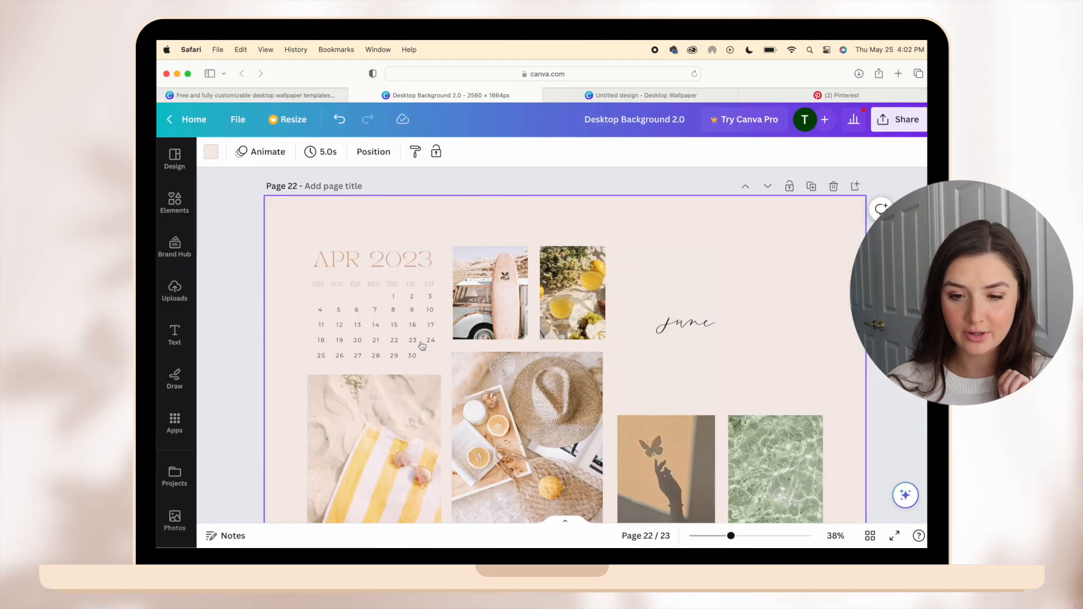
Change the calendar title on page 22 to JUN 2023.
click(356, 268)
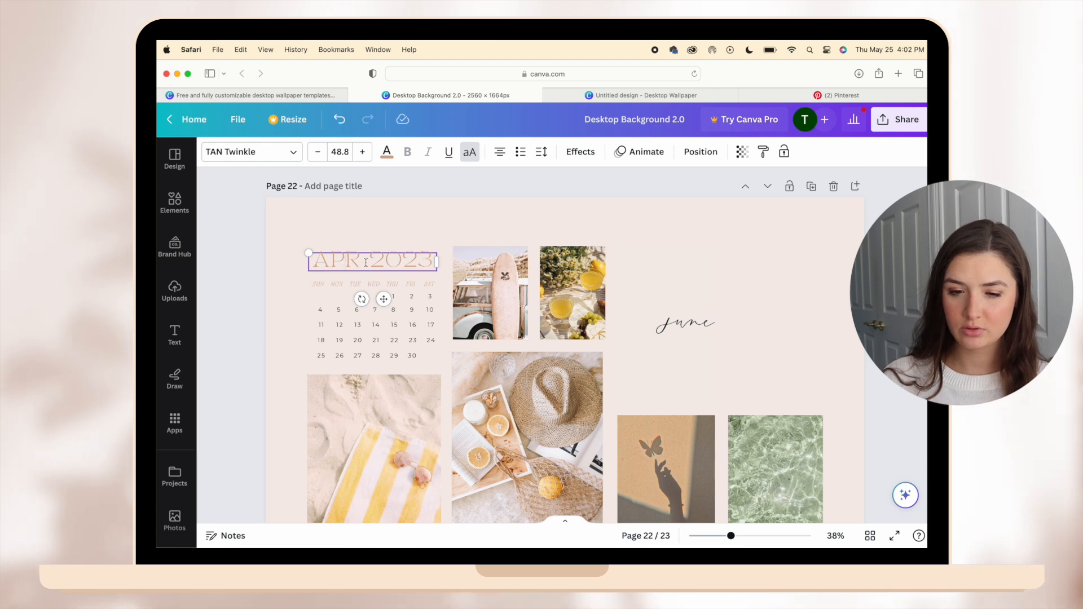
drag(365, 263, 311, 263)
text(JUN)
Group the JUN 2023 title, weekday names and dates on page 22, and color all the calendar text black.
click(338, 226)
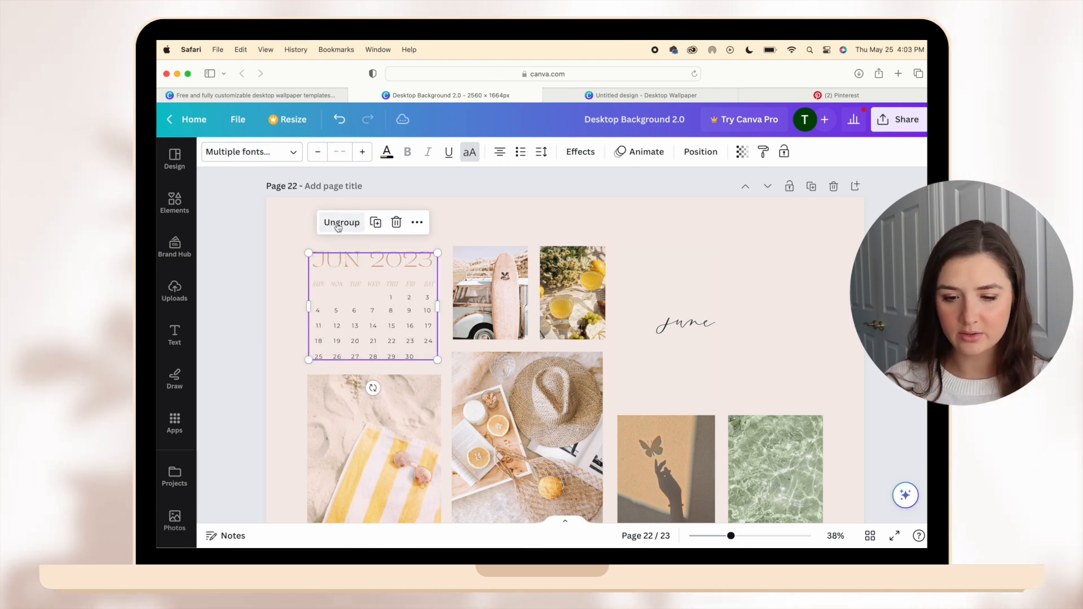
click(387, 153)
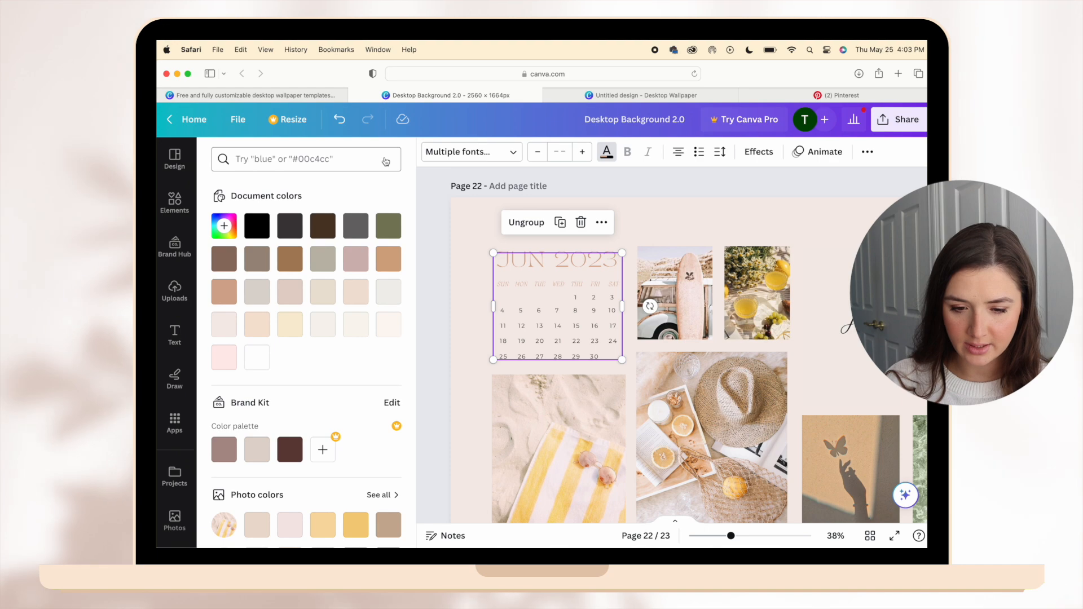
scroll(425, 322, down, 2)
click(425, 323)
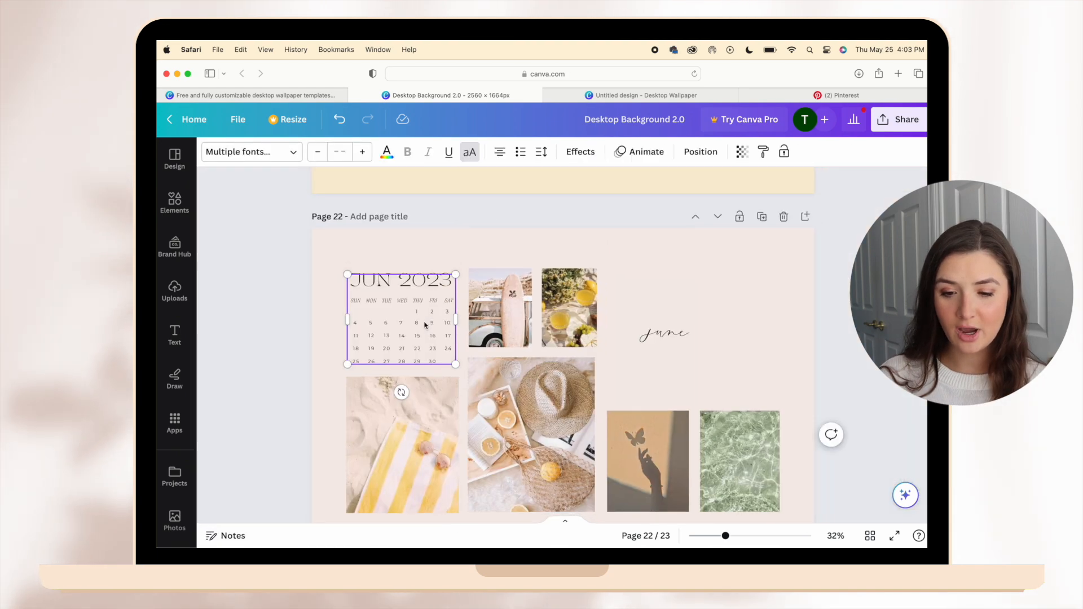
Replace the April calendar on page 23 with a copy of the grouped JUN 2023 calendar.
scroll(426, 325, down, 5)
drag(375, 365, 481, 436)
key(BackSpace)
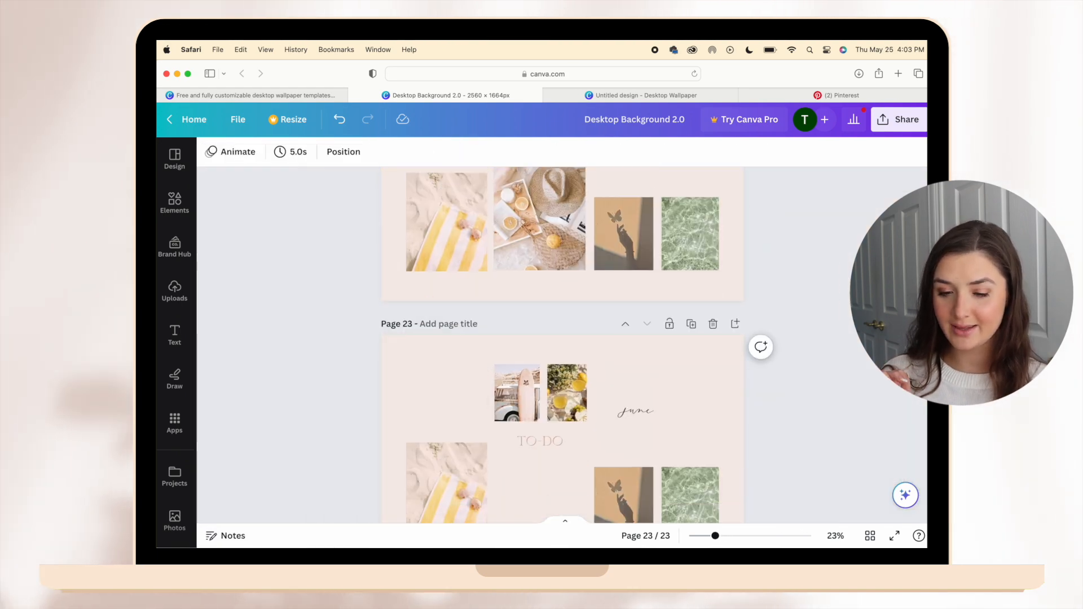
key(super+v)
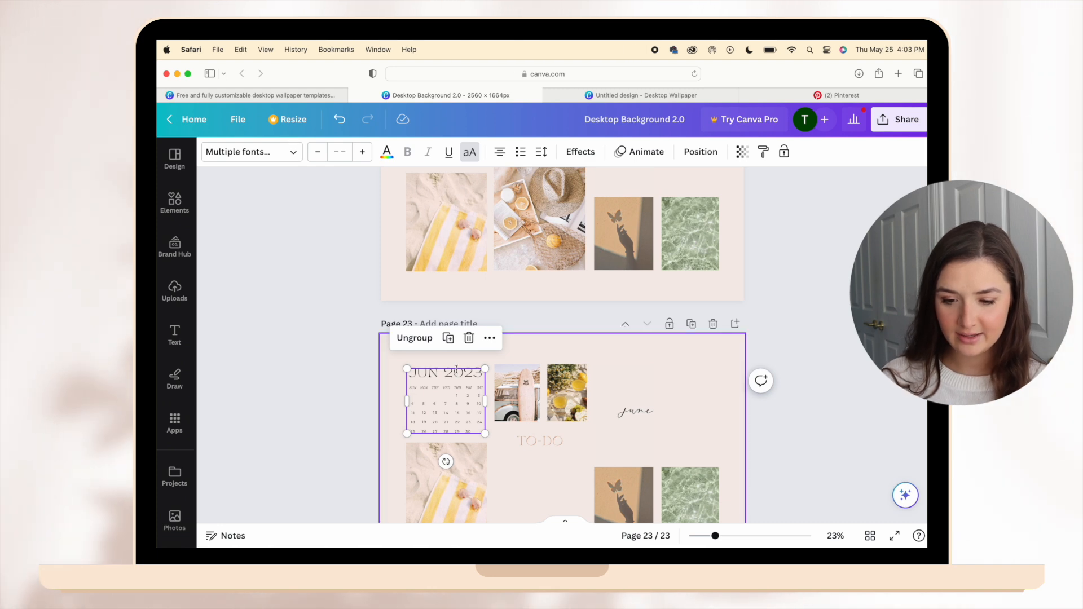
Color the TO-DO heading on page 23 black.
scroll(540, 449, down, 1)
click(540, 449)
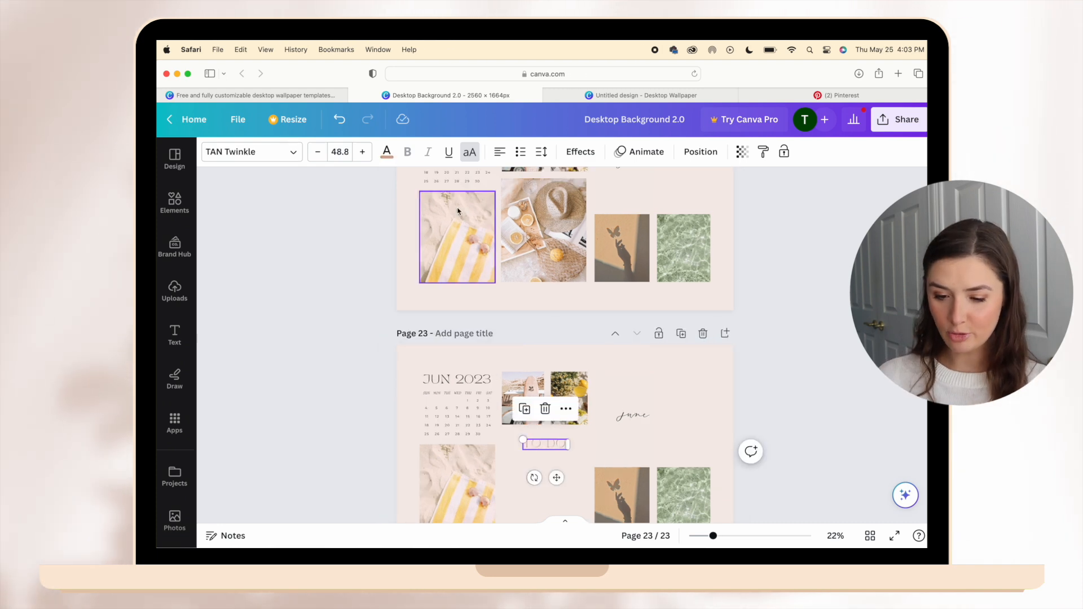
click(387, 152)
click(257, 226)
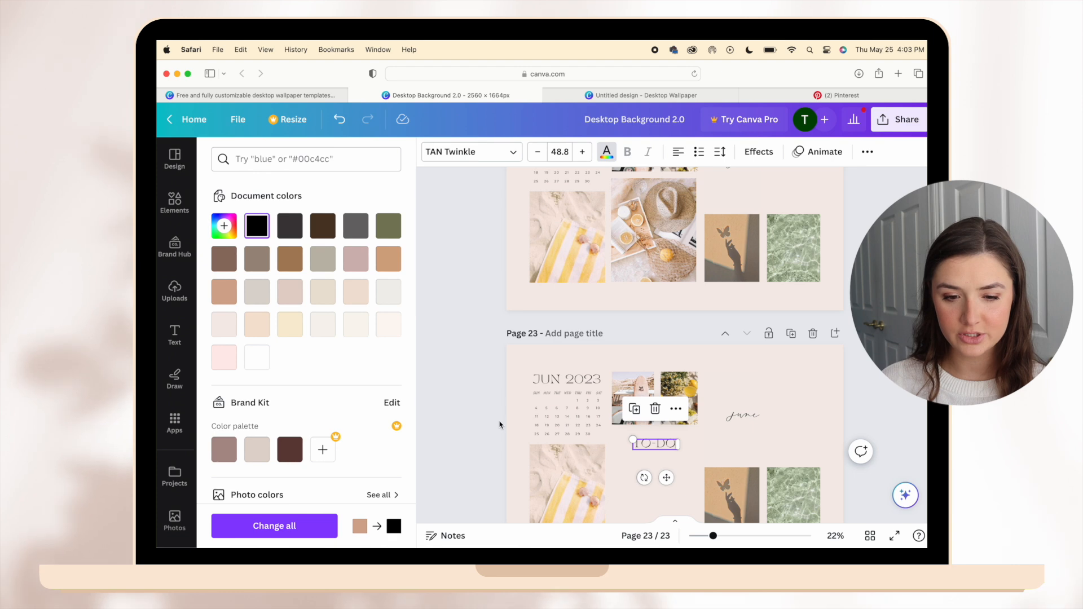
click(500, 424)
click(398, 464)
Review the June pages 22 and 23 and compare their layout with the April collage on page 21.
scroll(400, 464, down, 2)
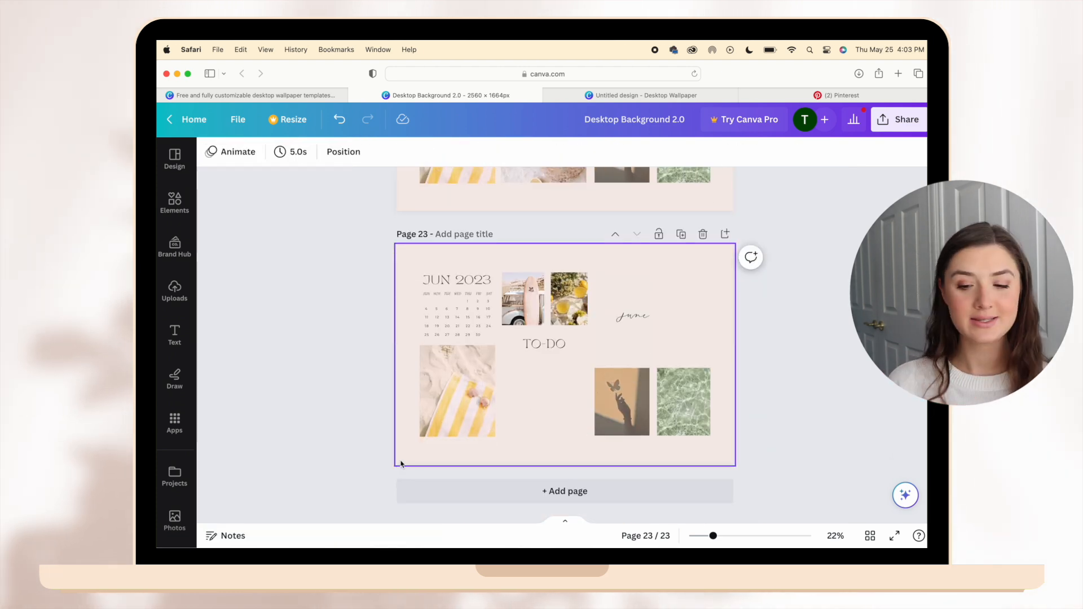
scroll(401, 465, up, 6)
scroll(401, 464, down, 3)
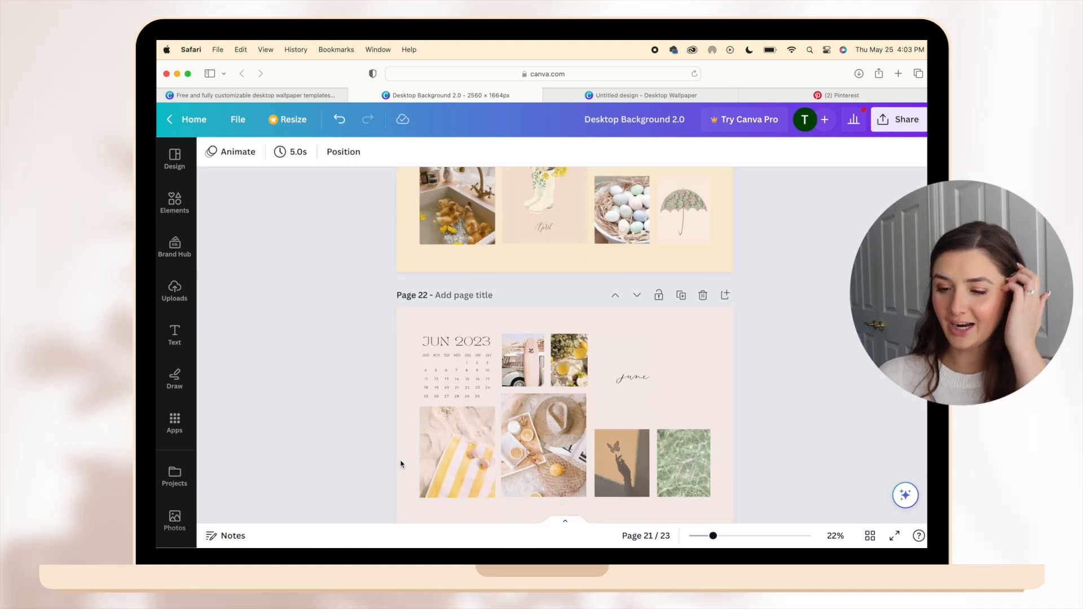
scroll(401, 464, up, 1)
scroll(400, 464, up, 10)
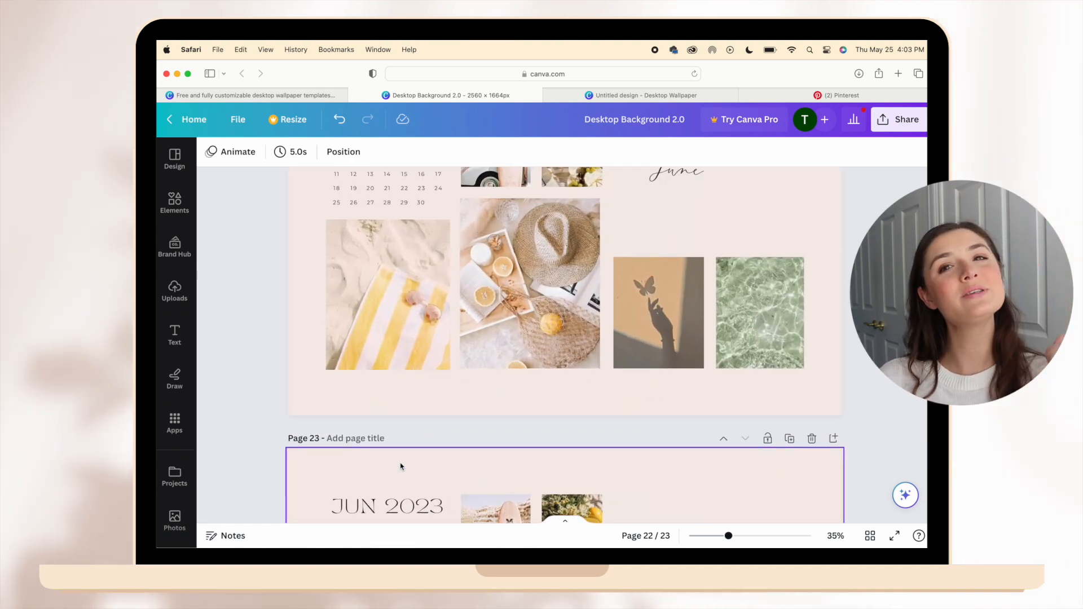
scroll(401, 464, up, 1)
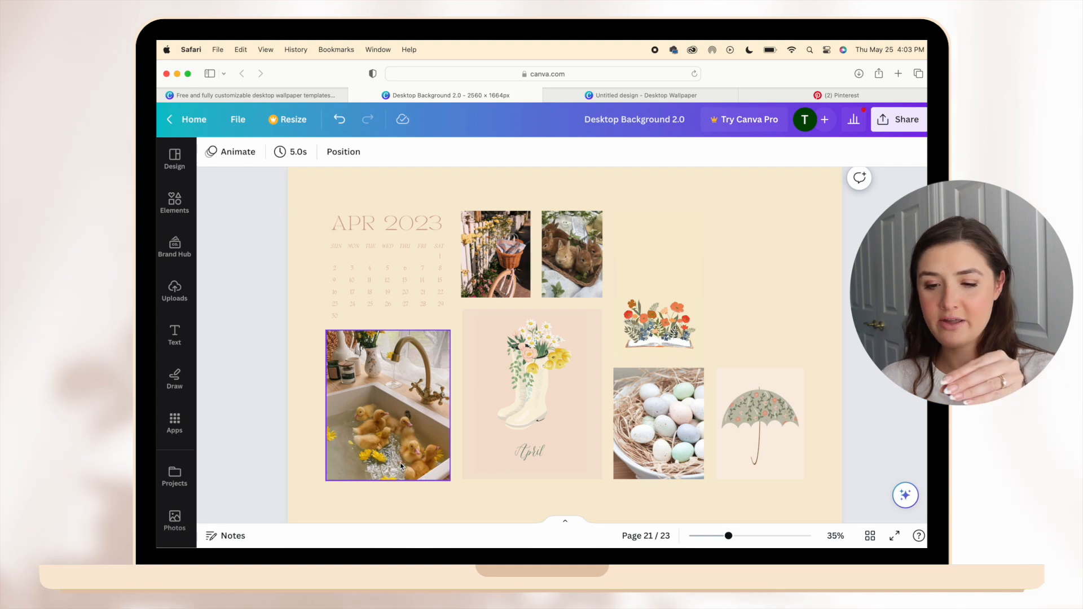
scroll(401, 465, down, 15)
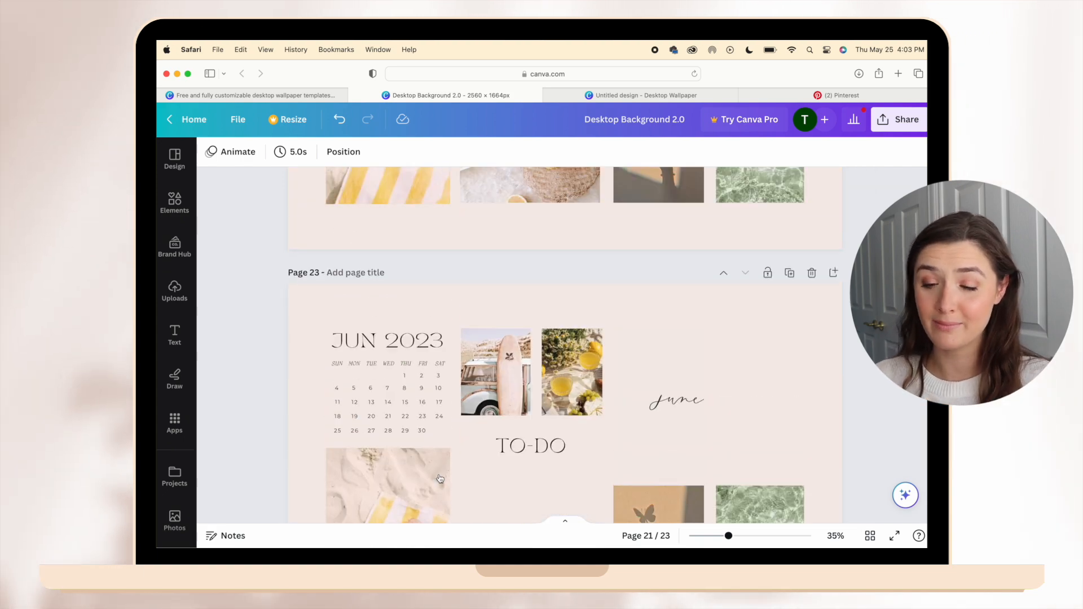
scroll(581, 451, down, 5)
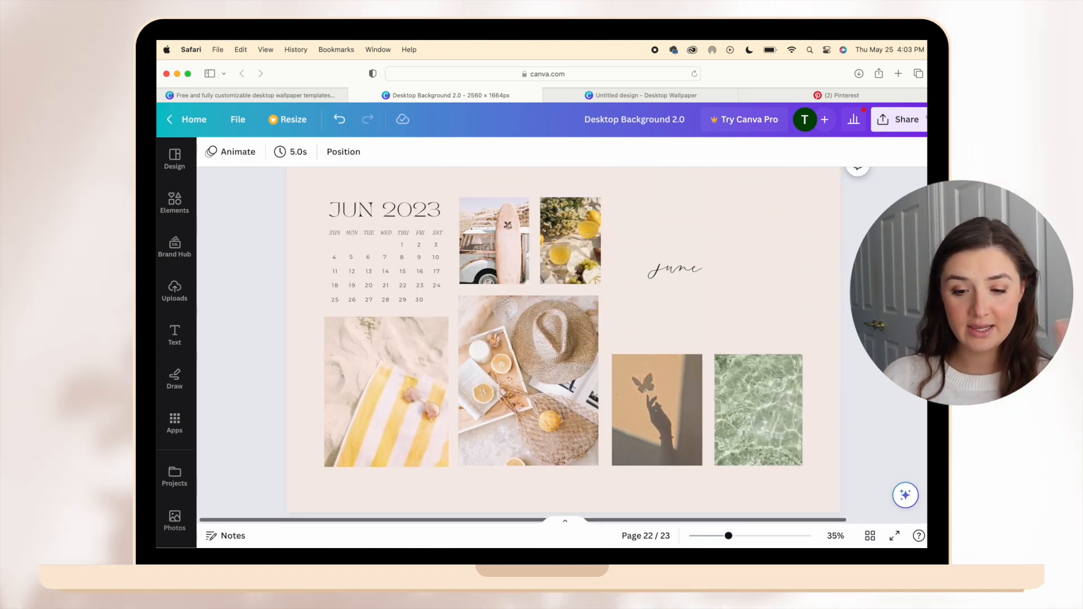
Download only pages 22 and 23 of the Desktop Background 2.0 design.
click(914, 119)
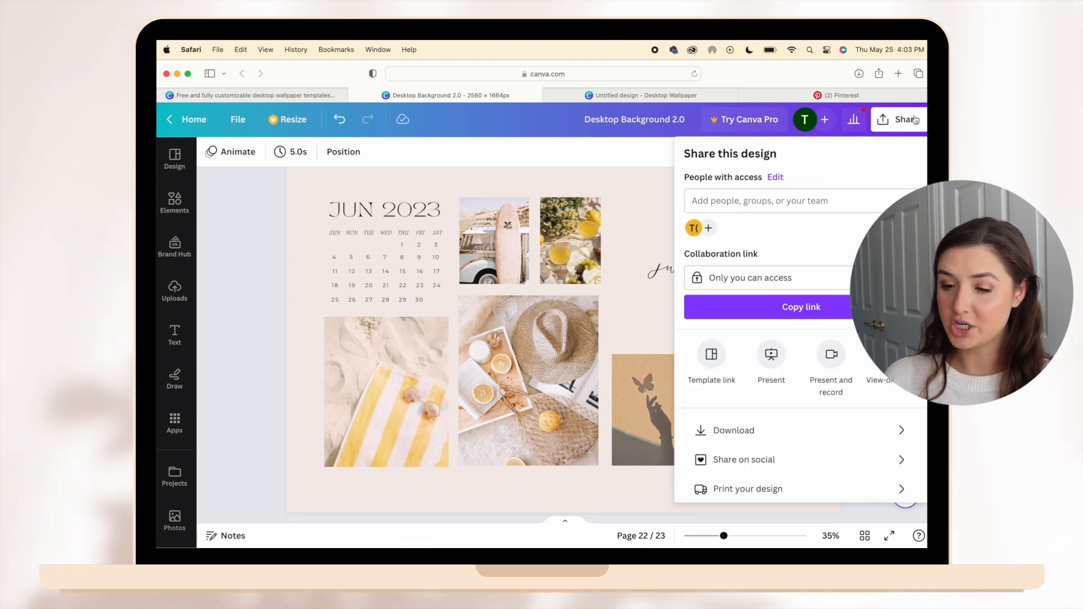
click(902, 430)
click(773, 342)
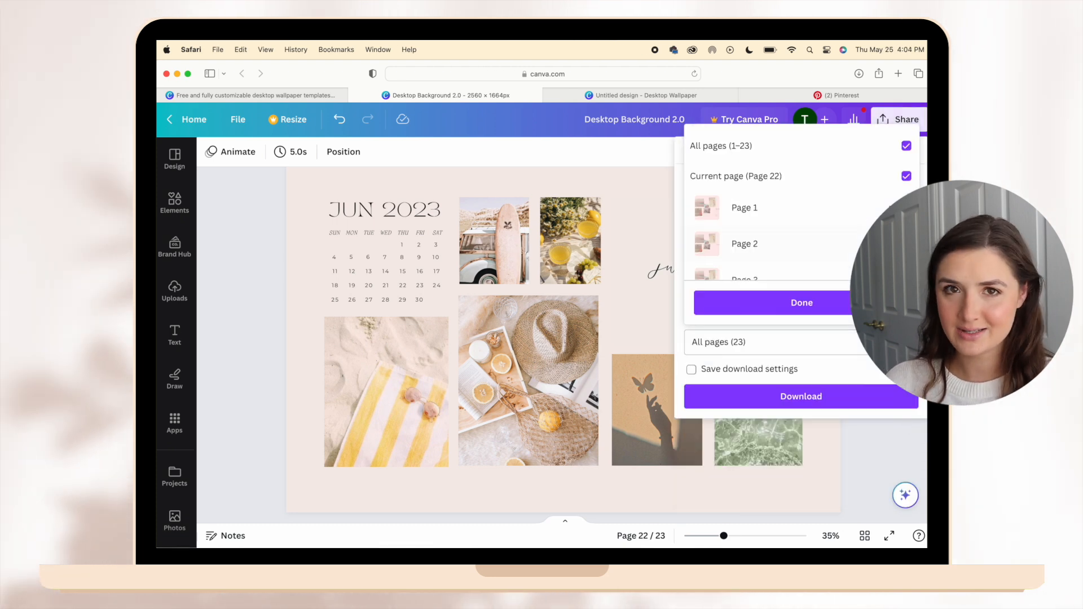
click(905, 145)
scroll(880, 197, down, 10)
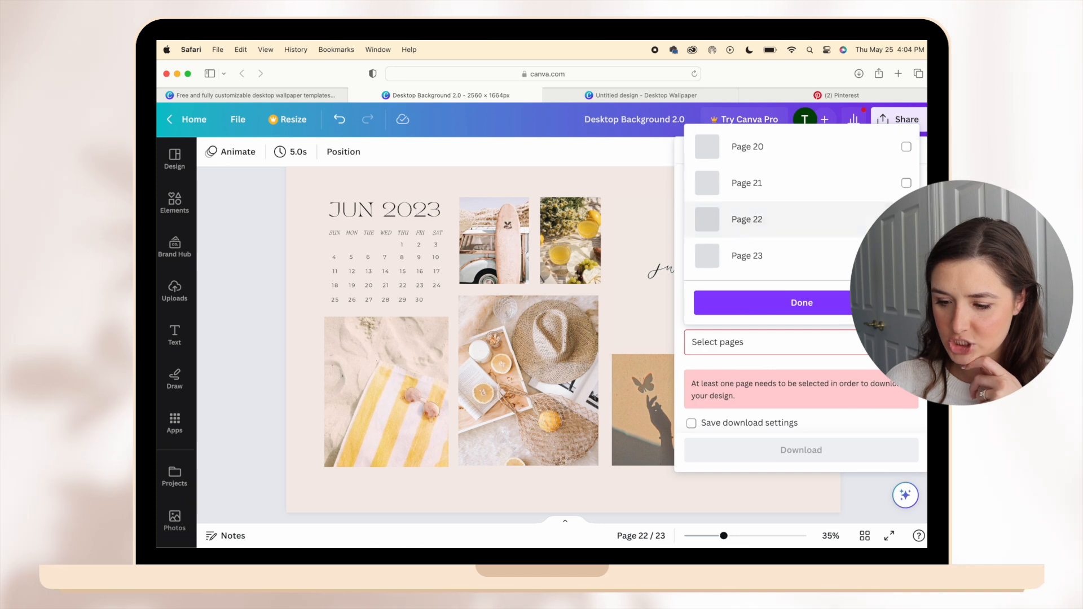
click(906, 220)
click(906, 257)
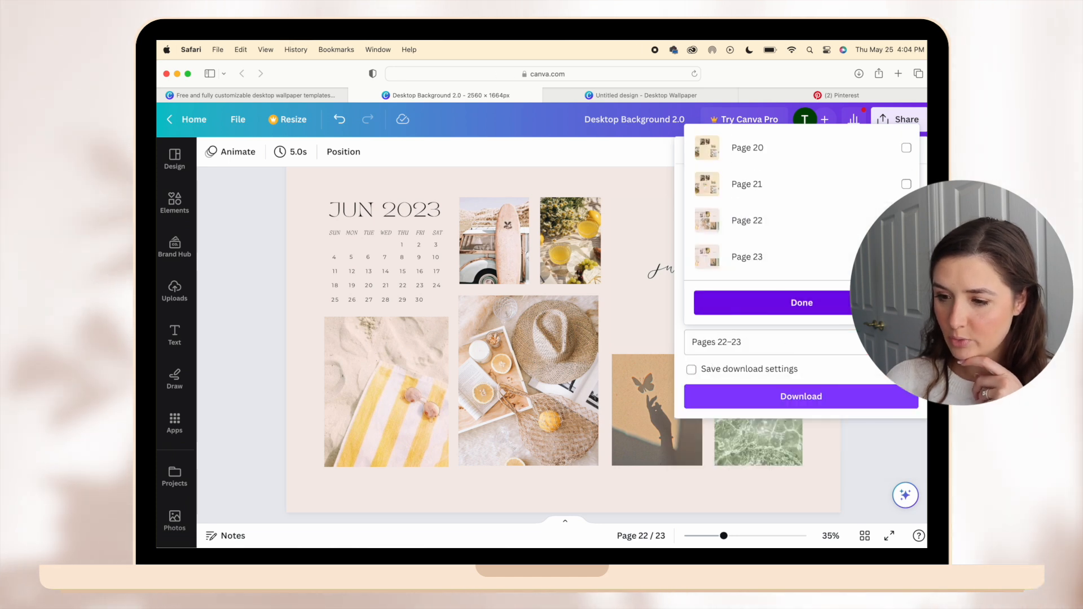
click(818, 303)
click(834, 398)
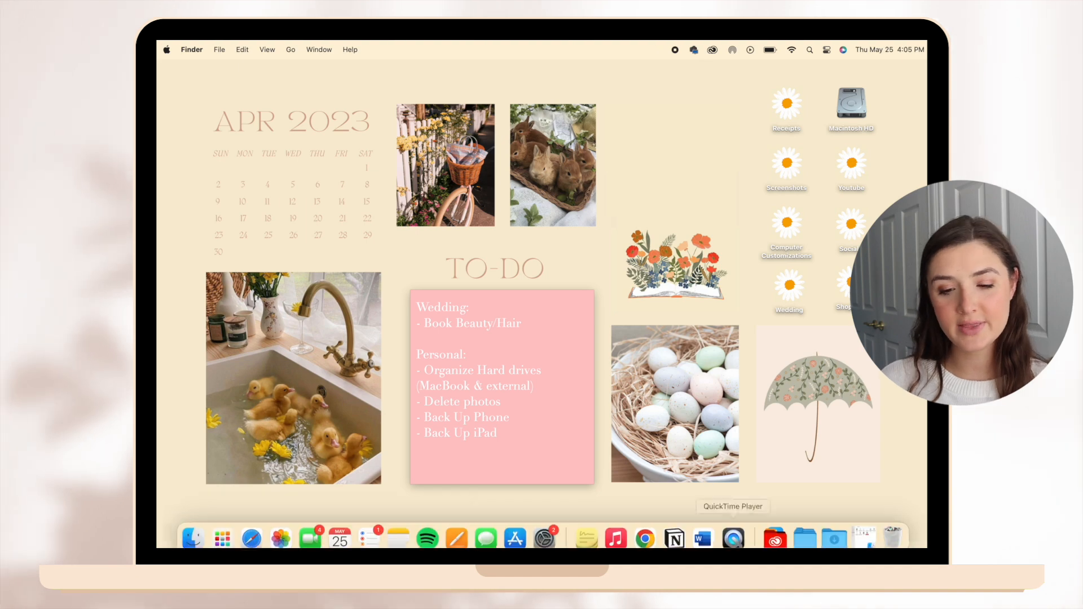
Open the downloaded Desktop Background 2 folder in Finder and set 23.png as the picture of the to-do desktop.
click(834, 530)
click(831, 492)
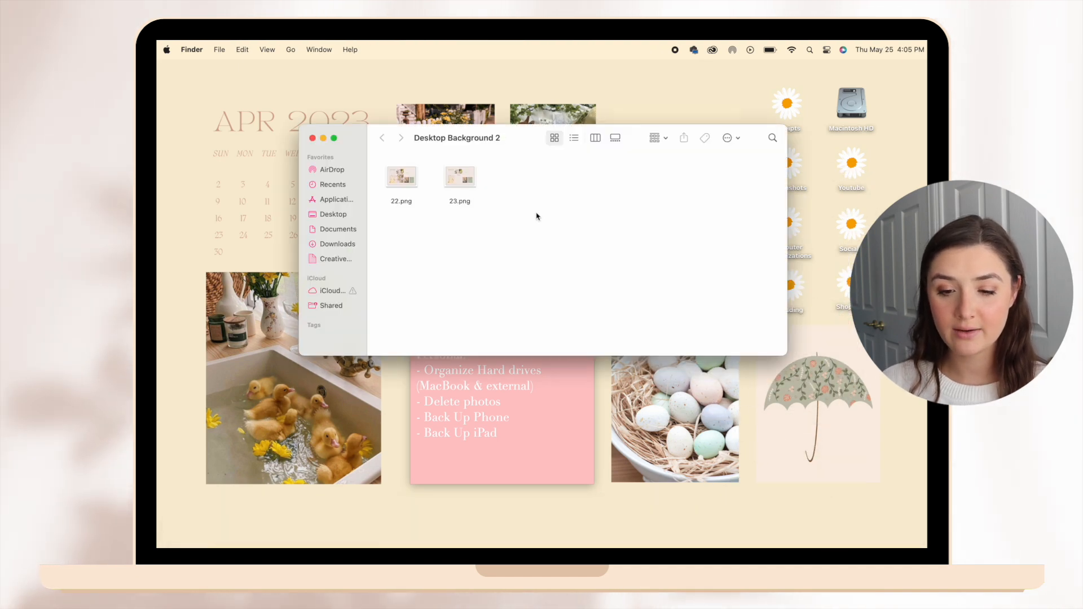
right_click(464, 171)
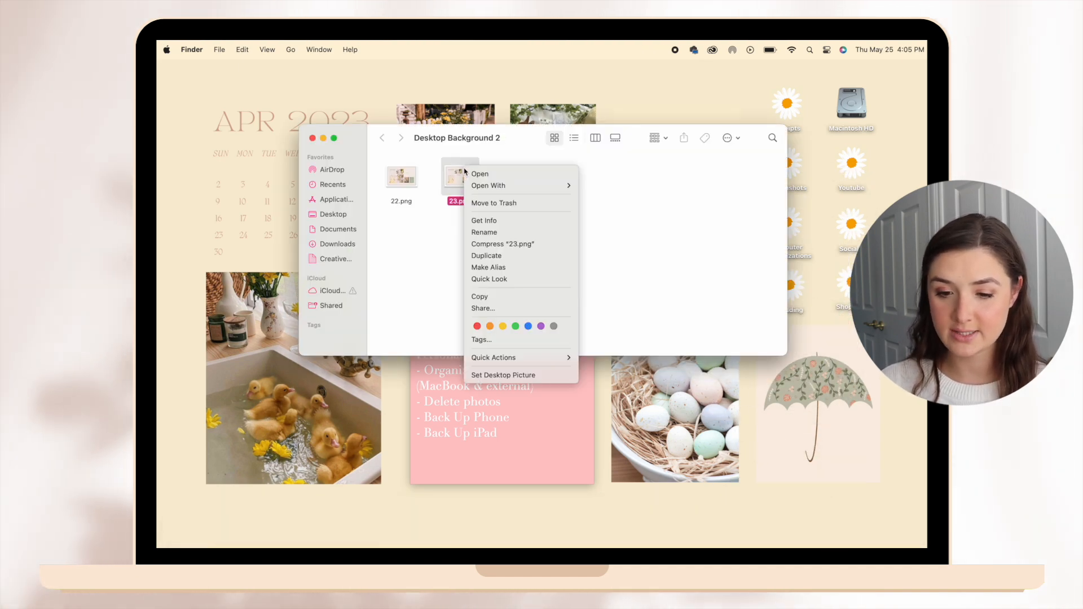
click(518, 374)
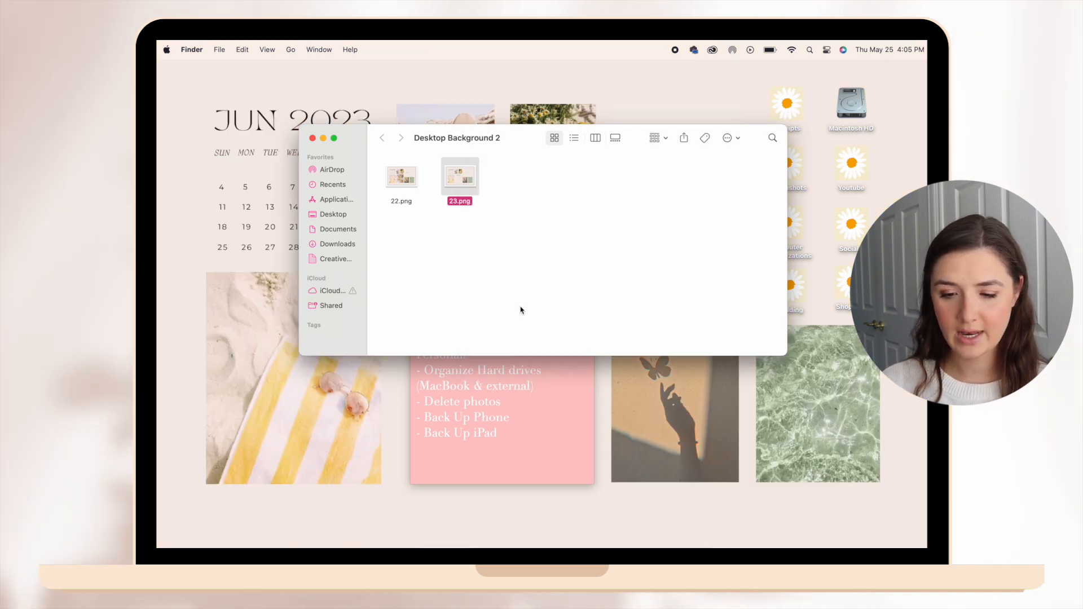
click(522, 307)
Move the Desktop Background 2 Finder window to the desktop holding Canva and minimize the Safari window there.
drag(517, 138, 500, 208)
key(ctrl+Up)
drag(747, 228, 555, 104)
click(553, 104)
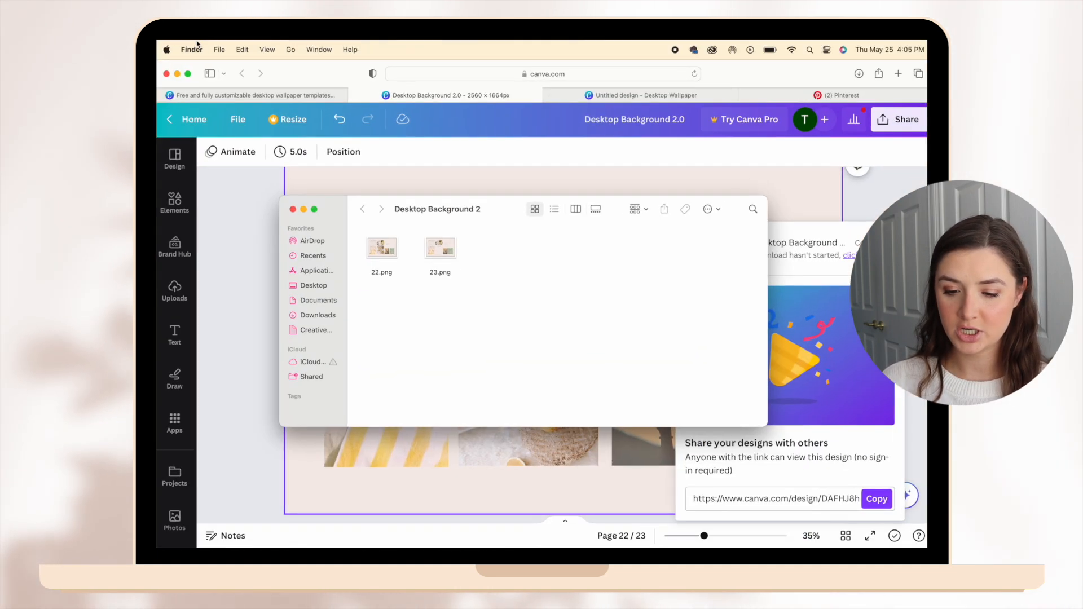
click(176, 74)
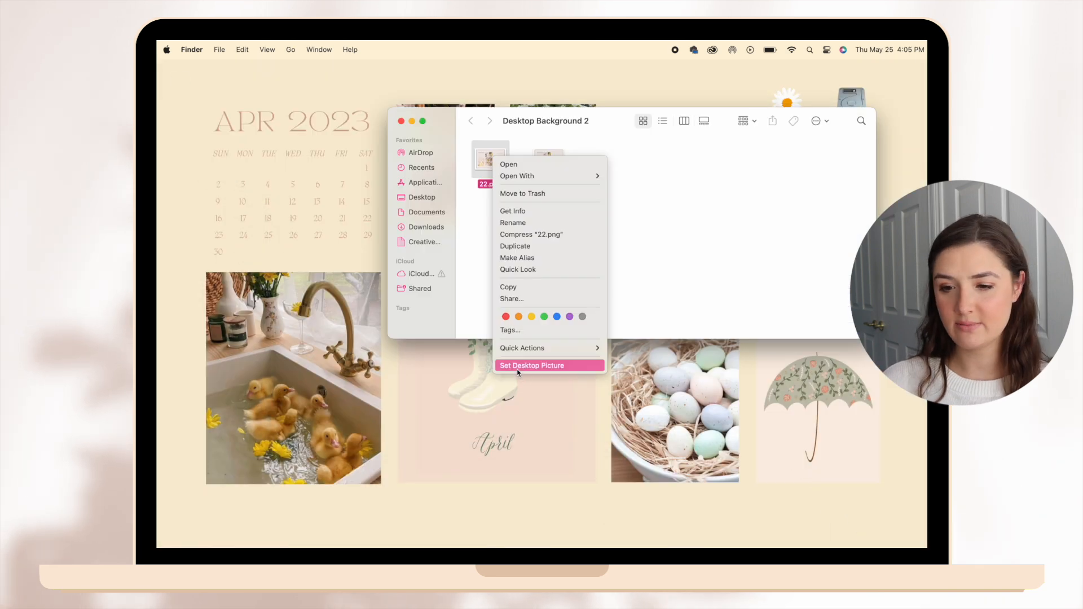
Set 22.png as the picture of the remaining desktops and close the Finder window.
click(518, 366)
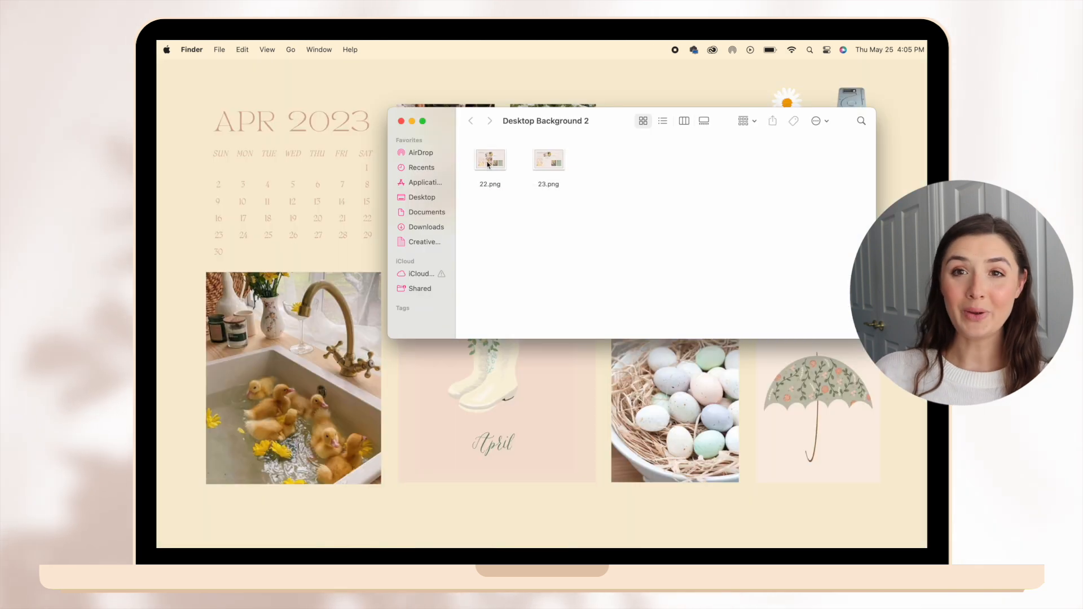
right_click(487, 171)
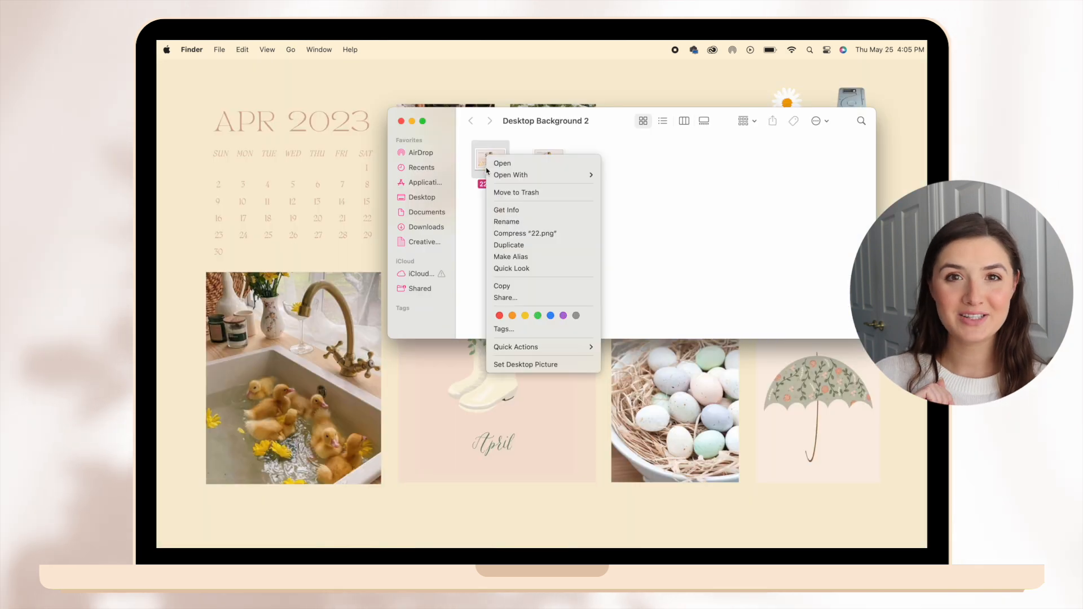
click(520, 364)
key(super+w)
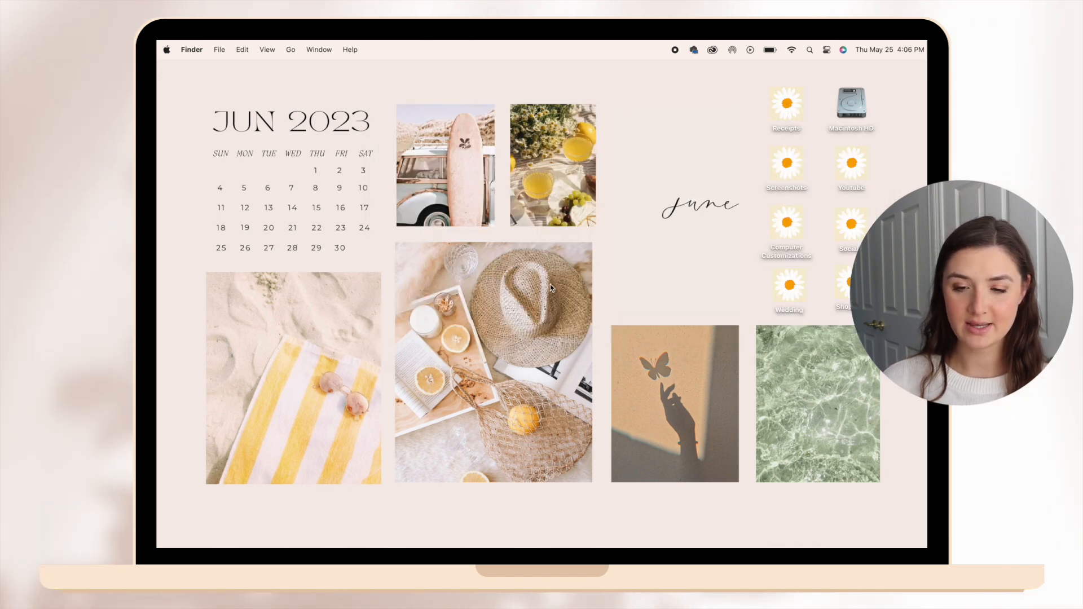
Review the June backgrounds across the desktops and in the Mission Control overview, ending on the to-do desktop.
key(ctrl+Left)
key(ctrl+Left)
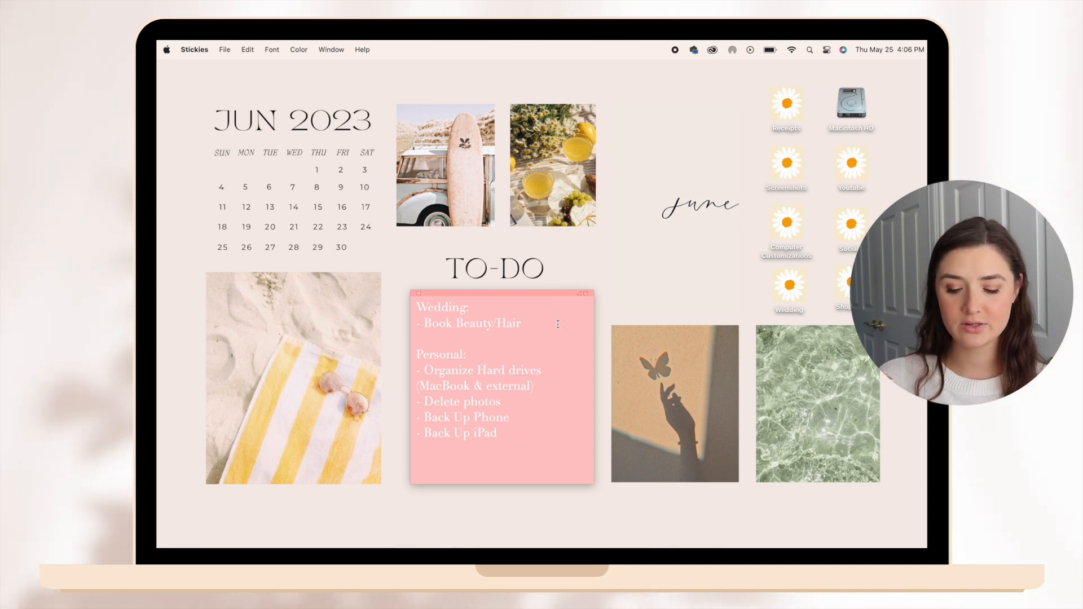
key(ctrl+Up)
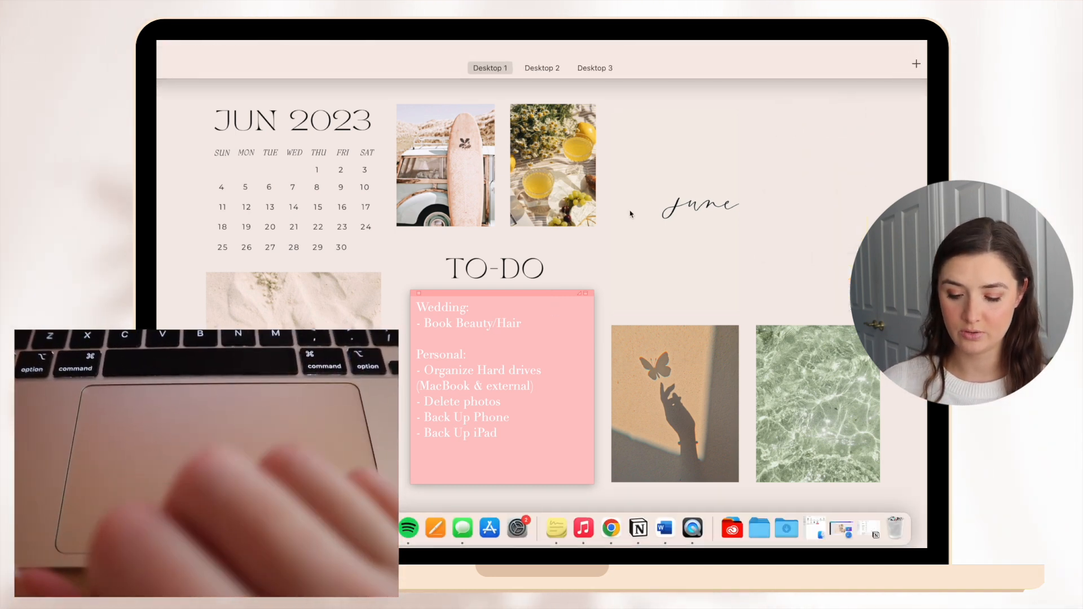
mouse_move(910, 83)
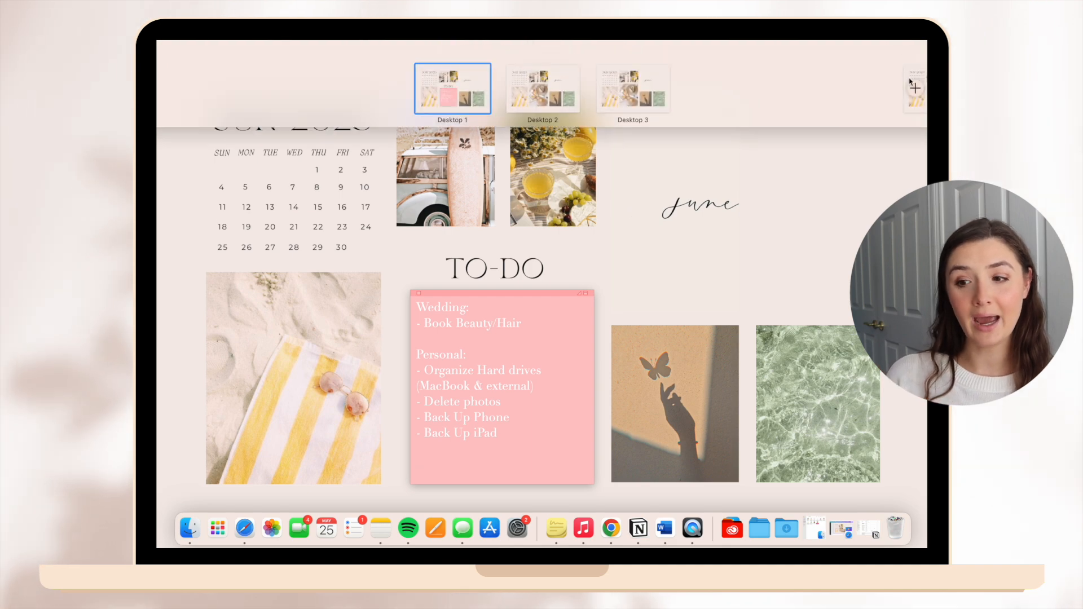
key(ctrl+Up)
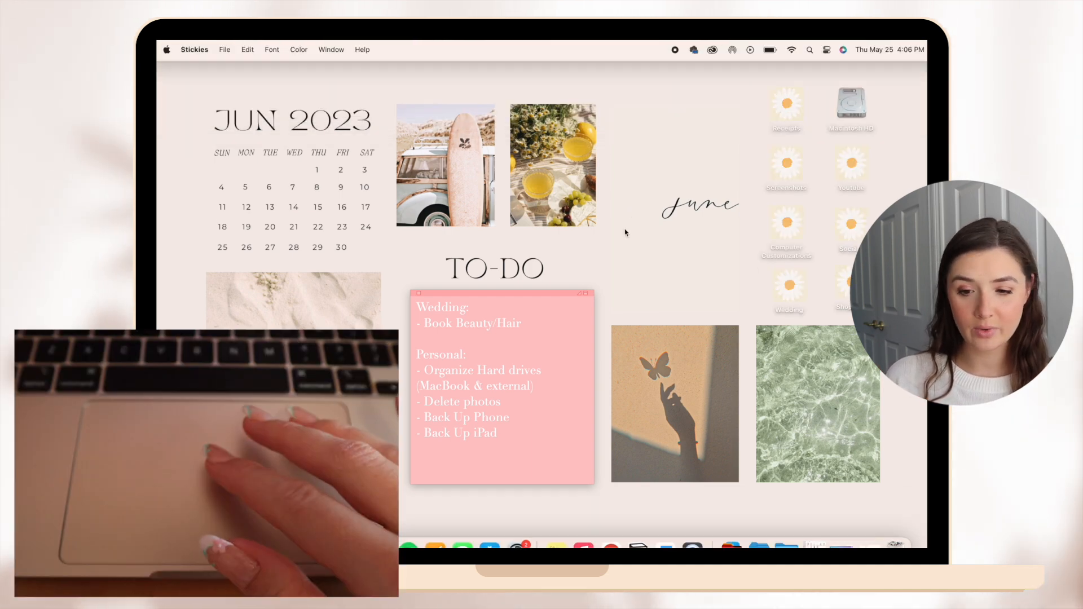
key(ctrl+Right)
key(ctrl+Left)
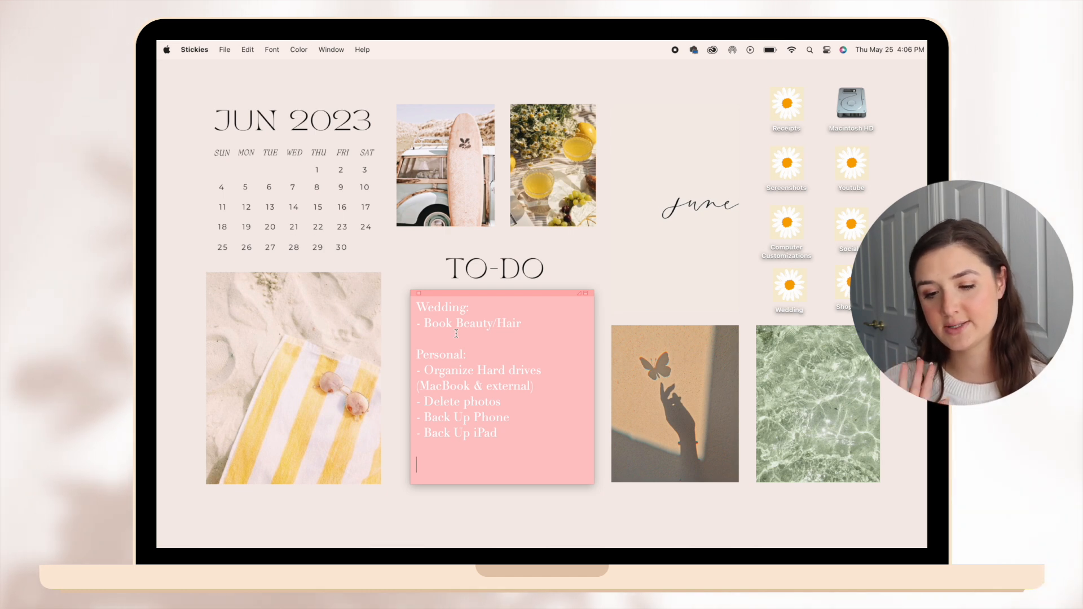
Try yellow for the to-do sticky note, and set its color to gray.
click(296, 49)
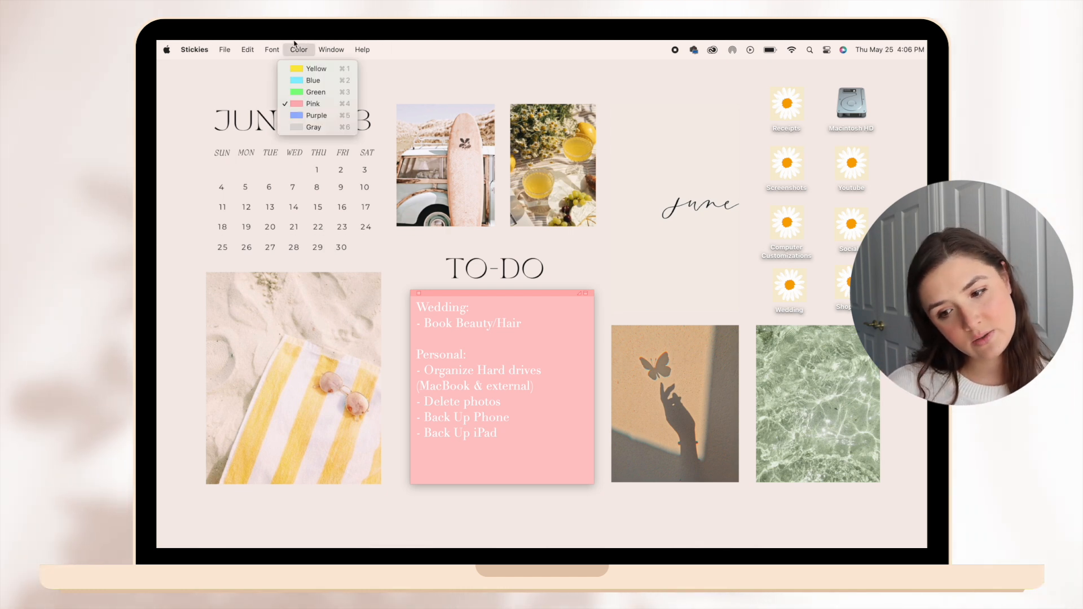
click(301, 69)
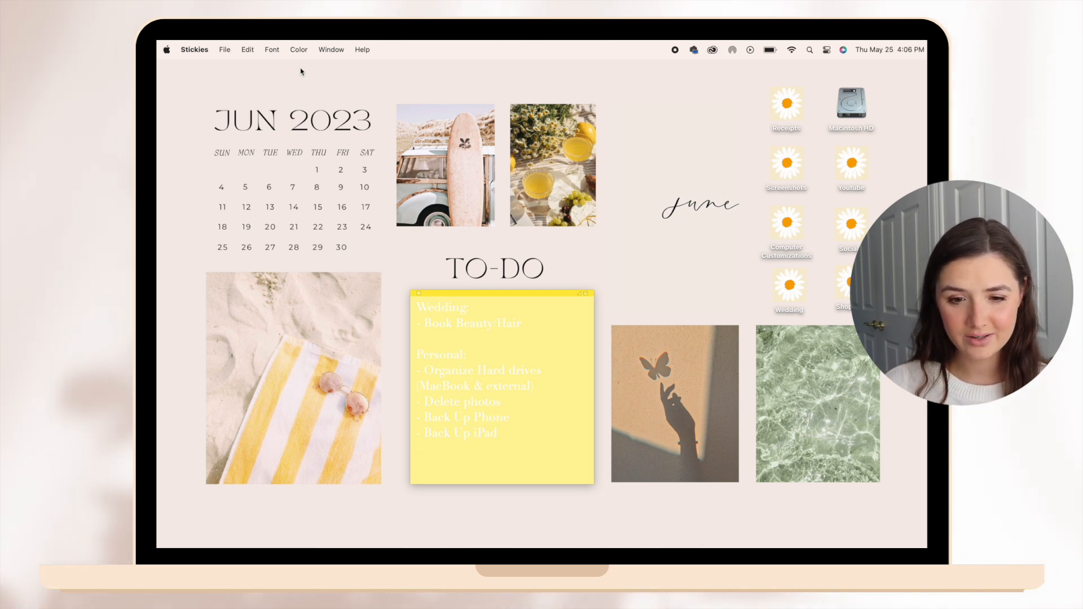
click(298, 49)
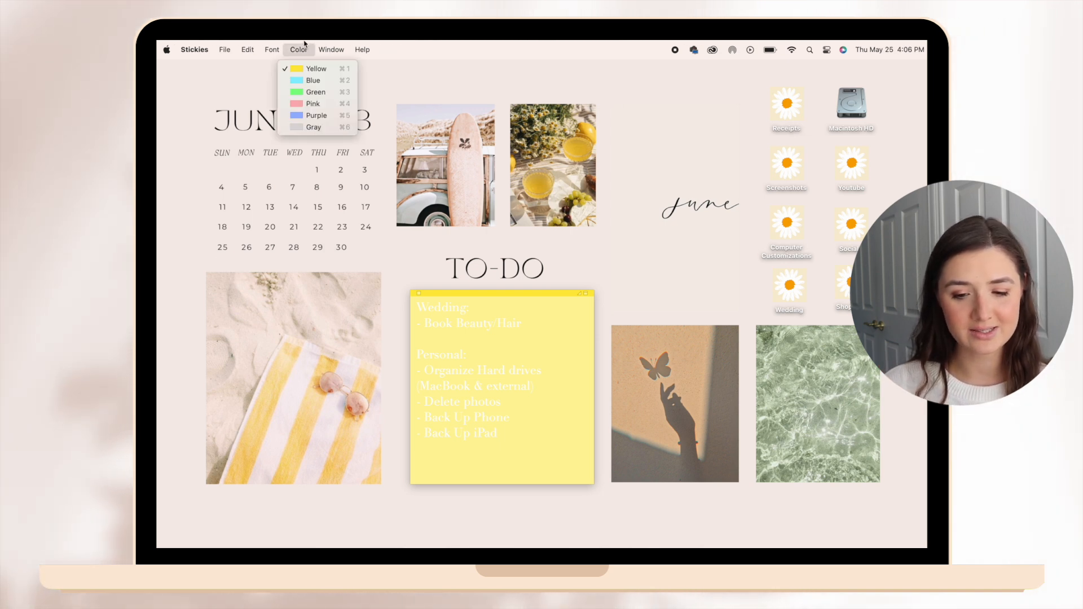
click(314, 127)
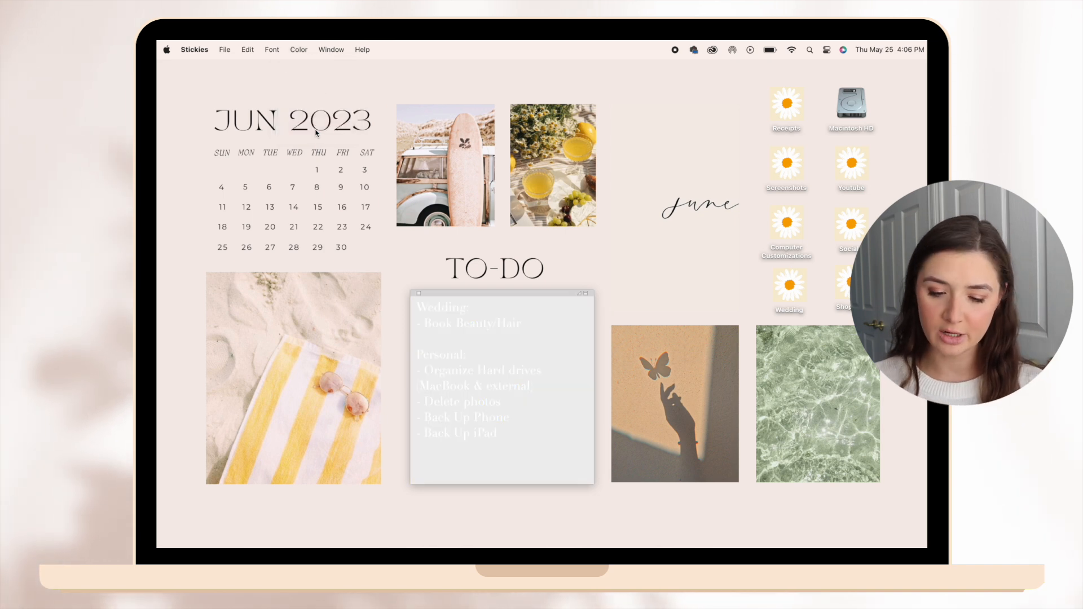
Recolor all the sticky note's text, trying black and shades sampled from the beach towel and lemonade photos.
click(533, 389)
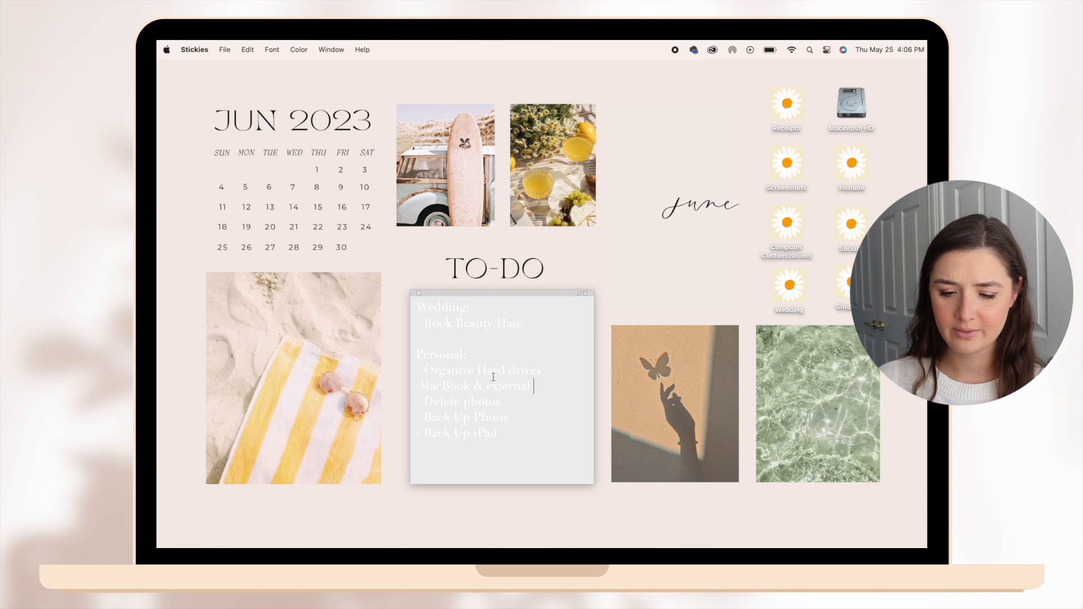
click(322, 48)
mouse_move(304, 44)
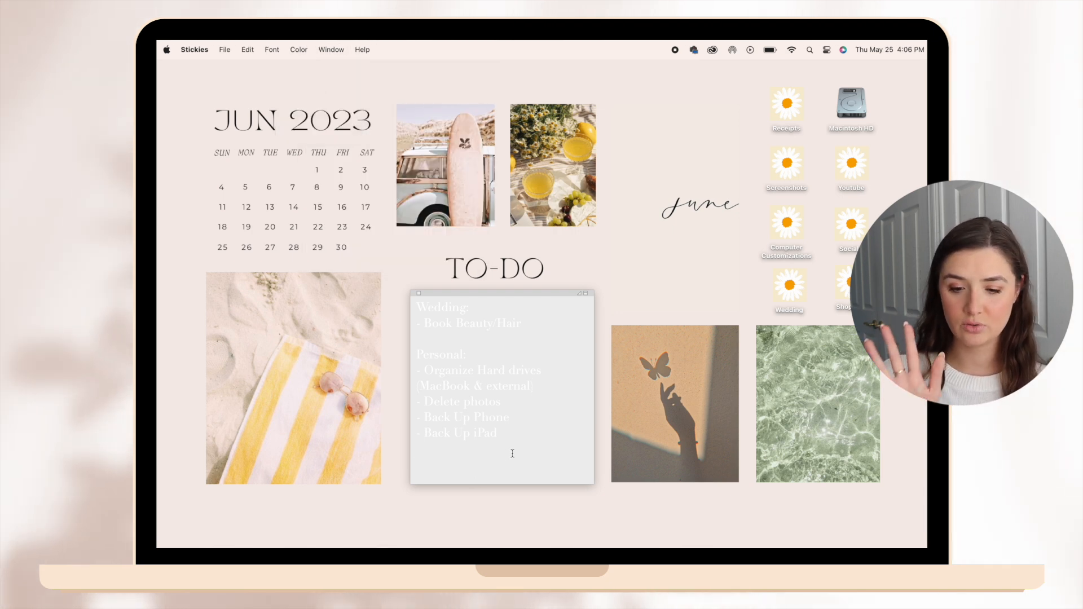
key(super+a)
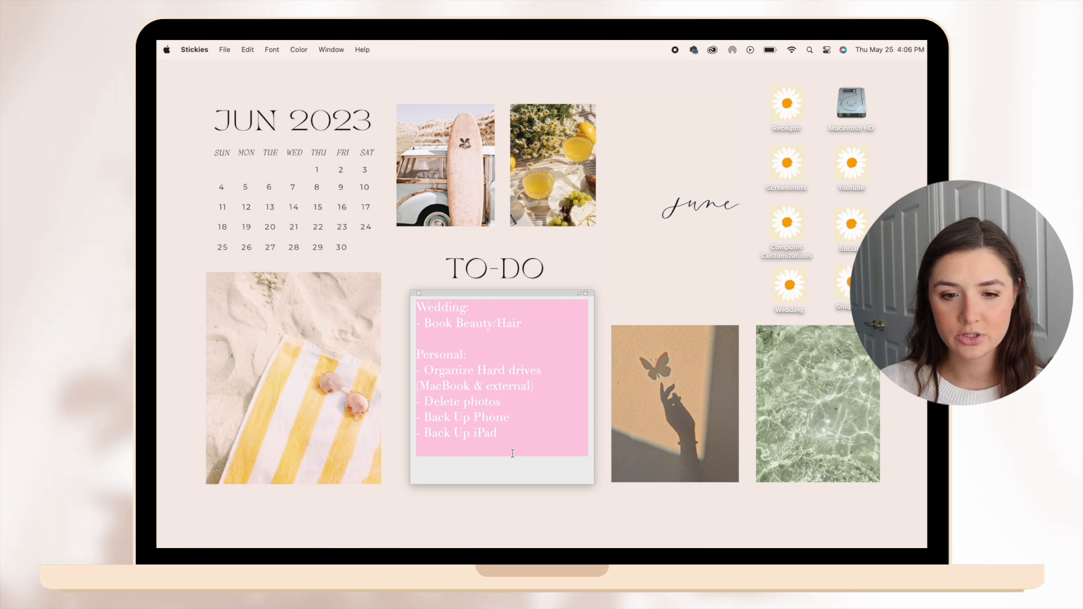
click(272, 49)
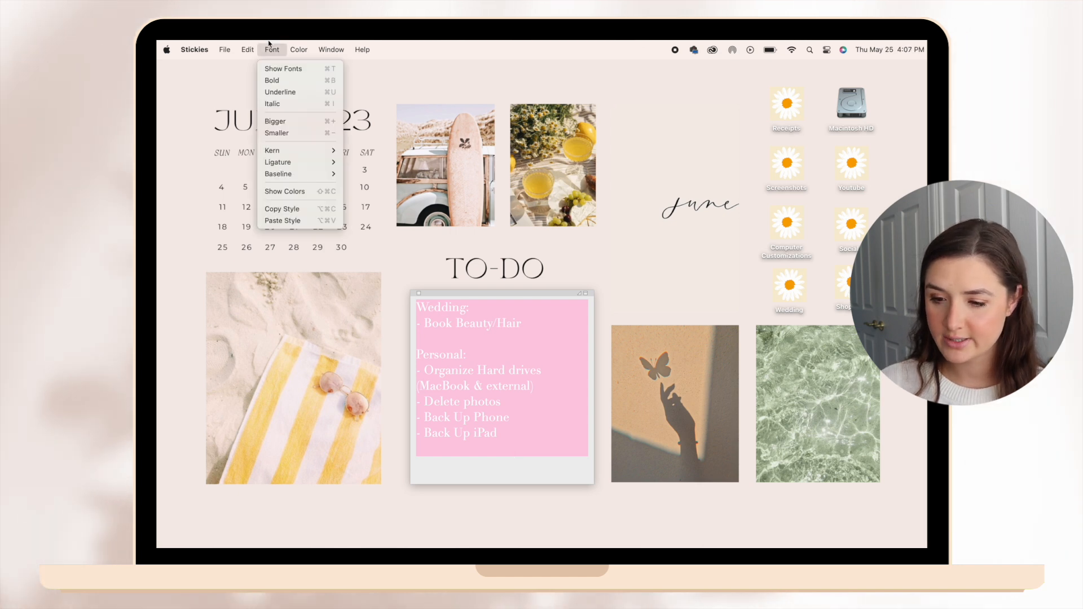
click(275, 69)
click(748, 137)
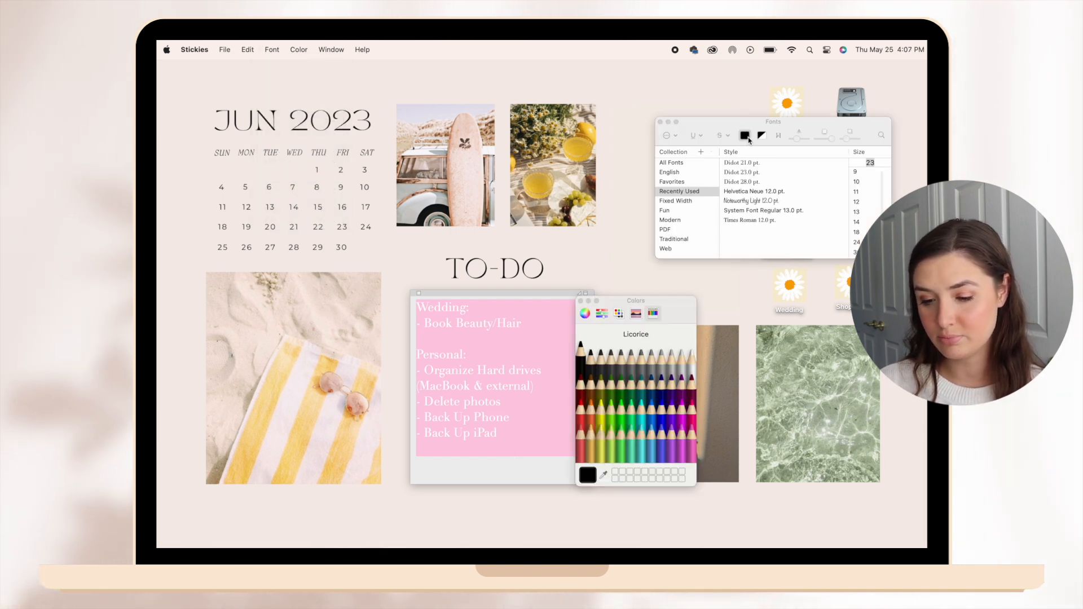
drag(622, 305, 719, 299)
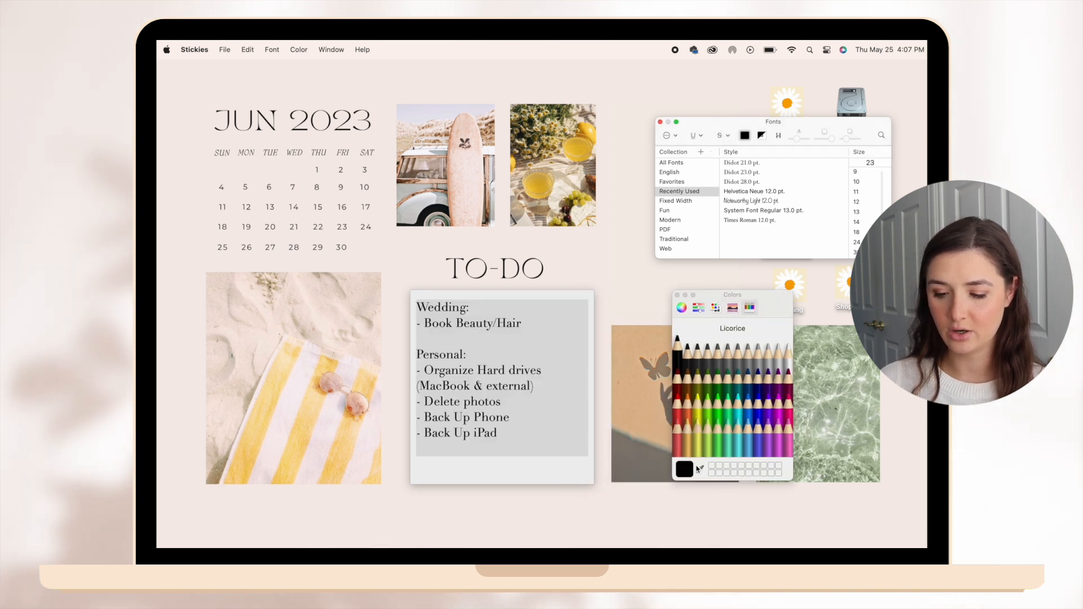
click(352, 432)
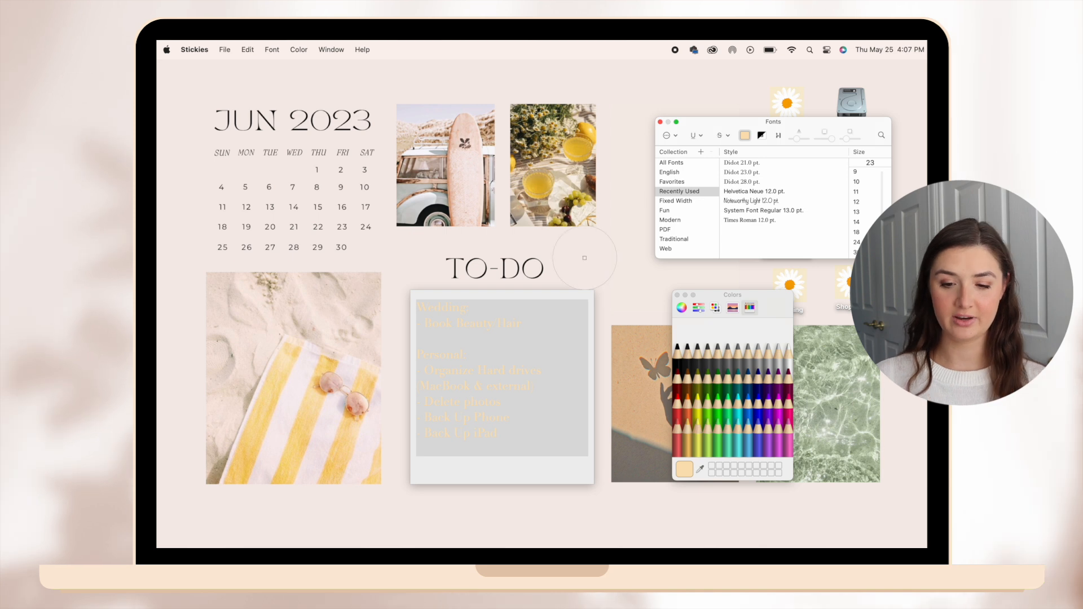
click(544, 181)
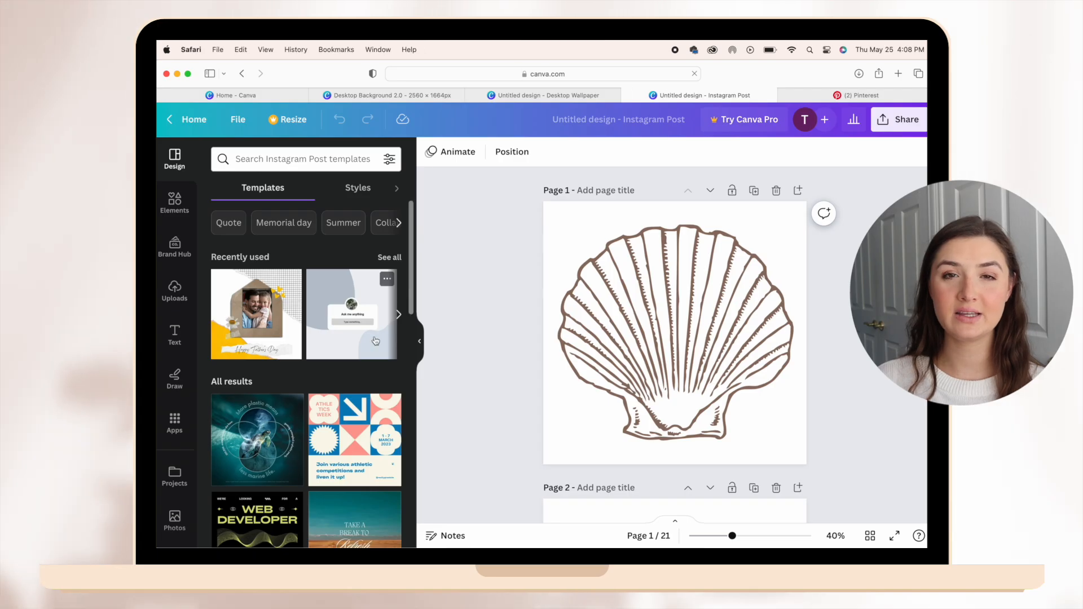
Hide the template panel in the Instagram Post design and look through its icon illustrations, from the acorn to the daisy on page 21.
click(419, 344)
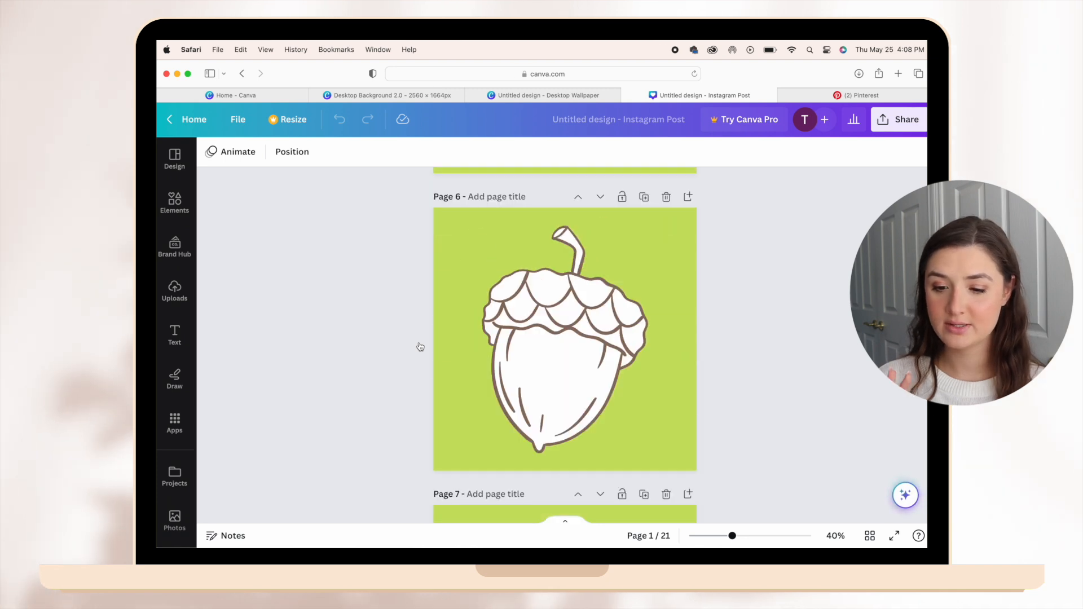
scroll(420, 346, down, 20)
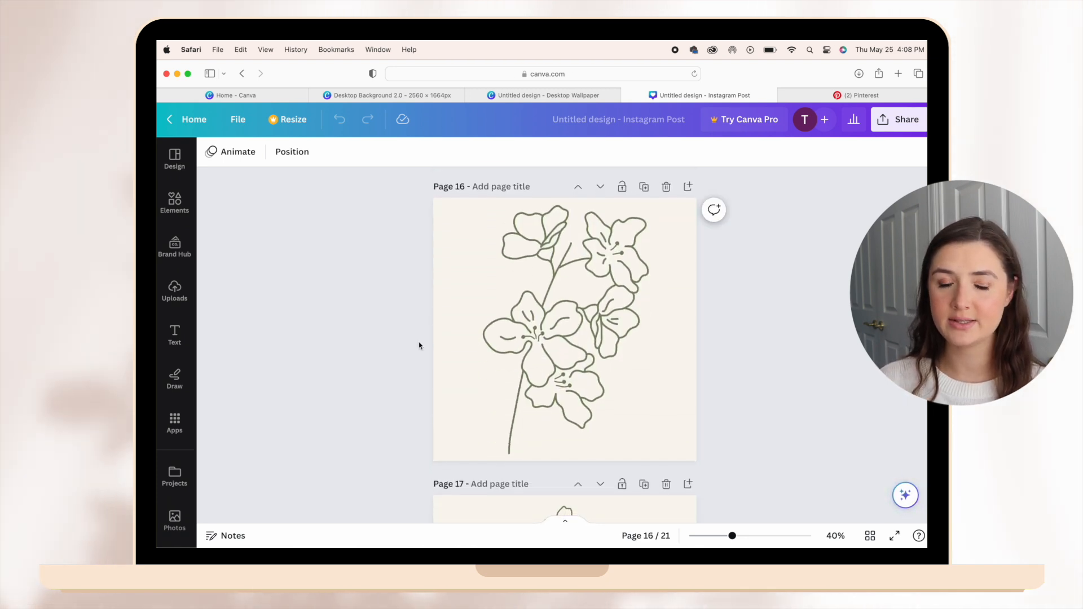
scroll(419, 345, down, 15)
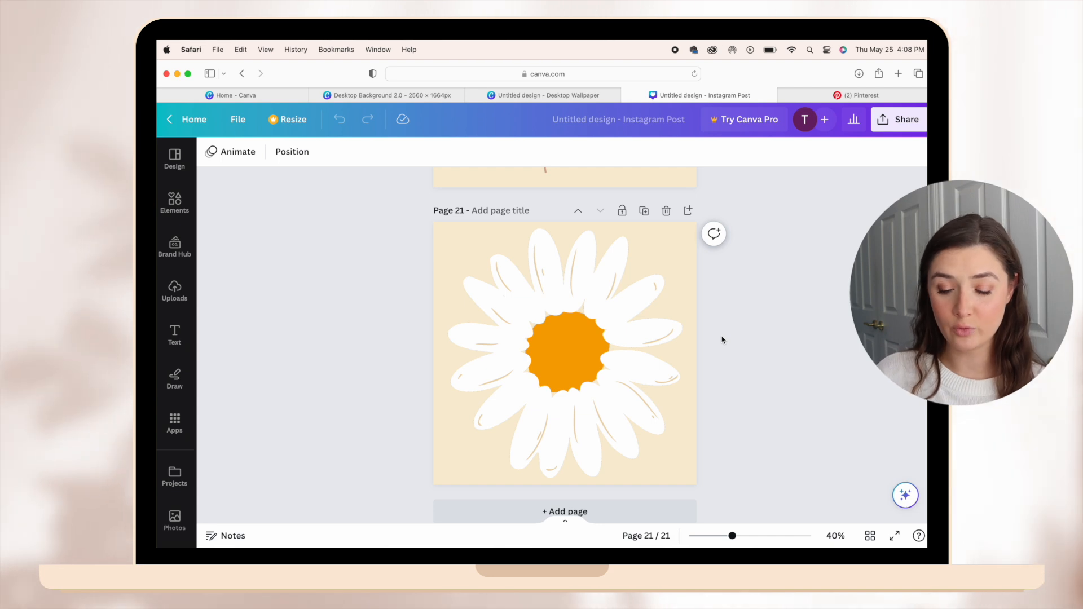
scroll(611, 354, up, 5)
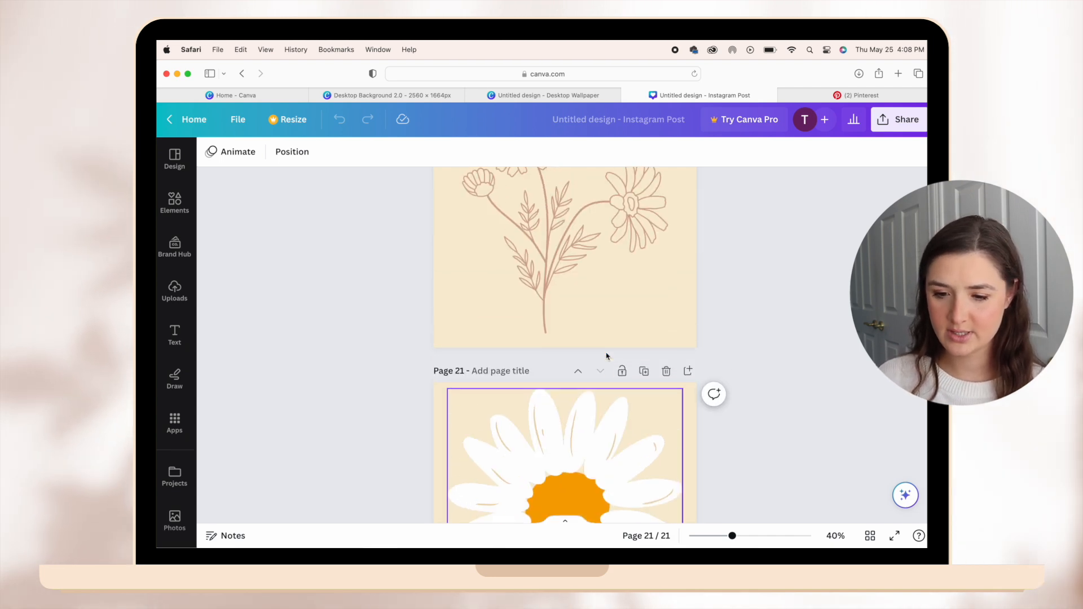
scroll(605, 355, down, 6)
scroll(483, 442, up, 12)
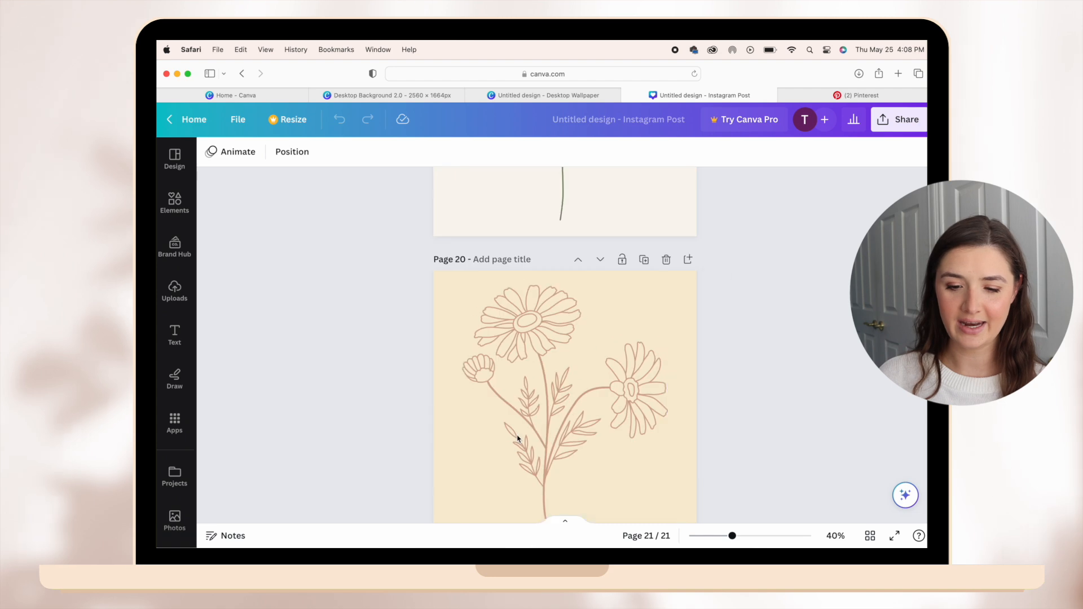
scroll(533, 348, up, 4)
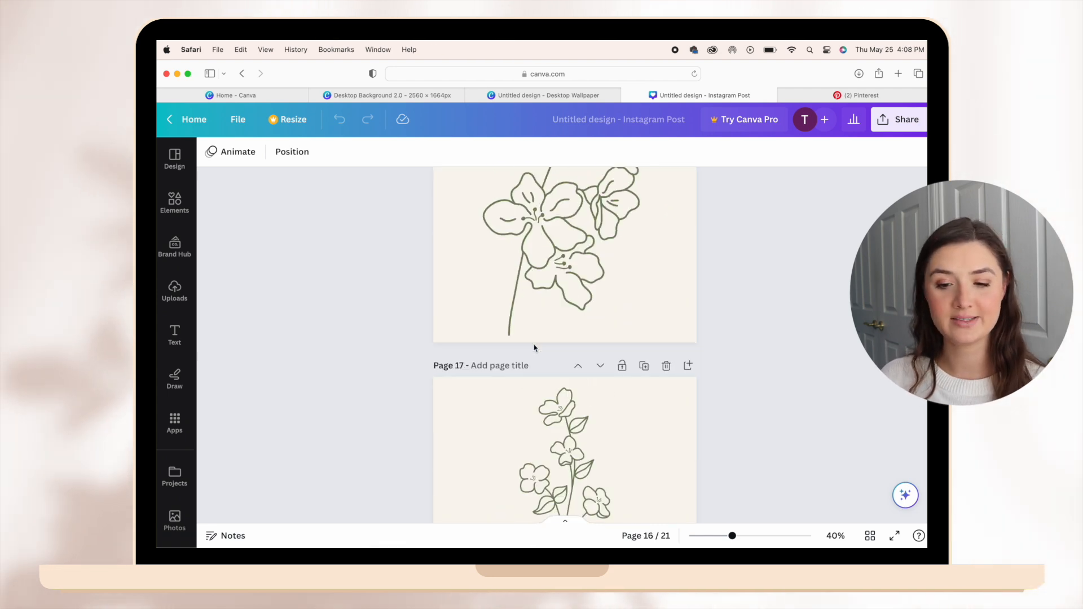
Look through the flower icons and back to the seashell on page 1, and check the to-do desktop's style.
scroll(534, 348, down, 14)
click(439, 227)
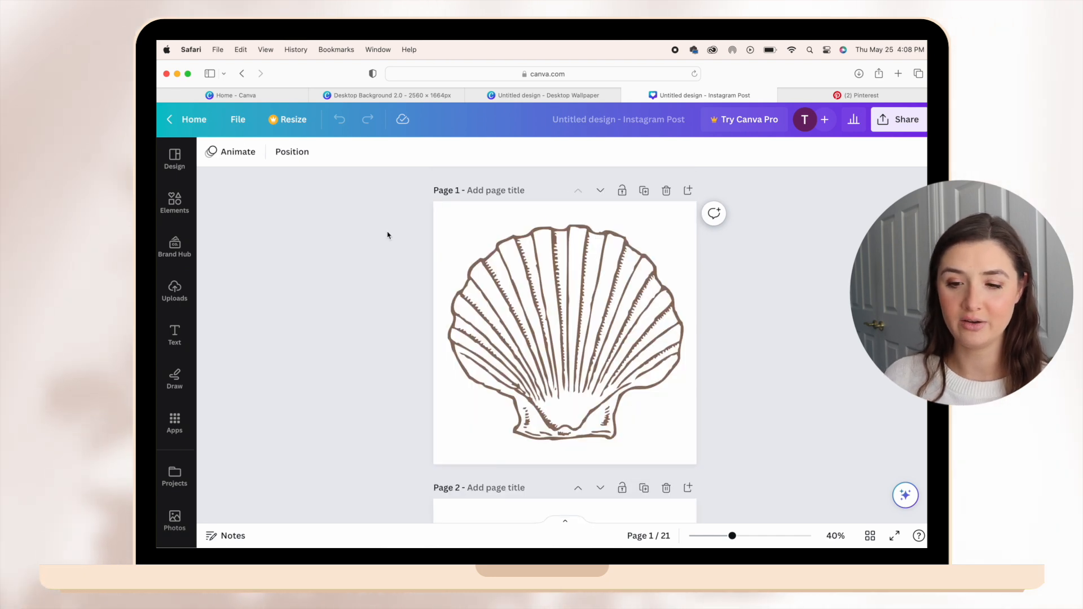
key(ctrl+Left)
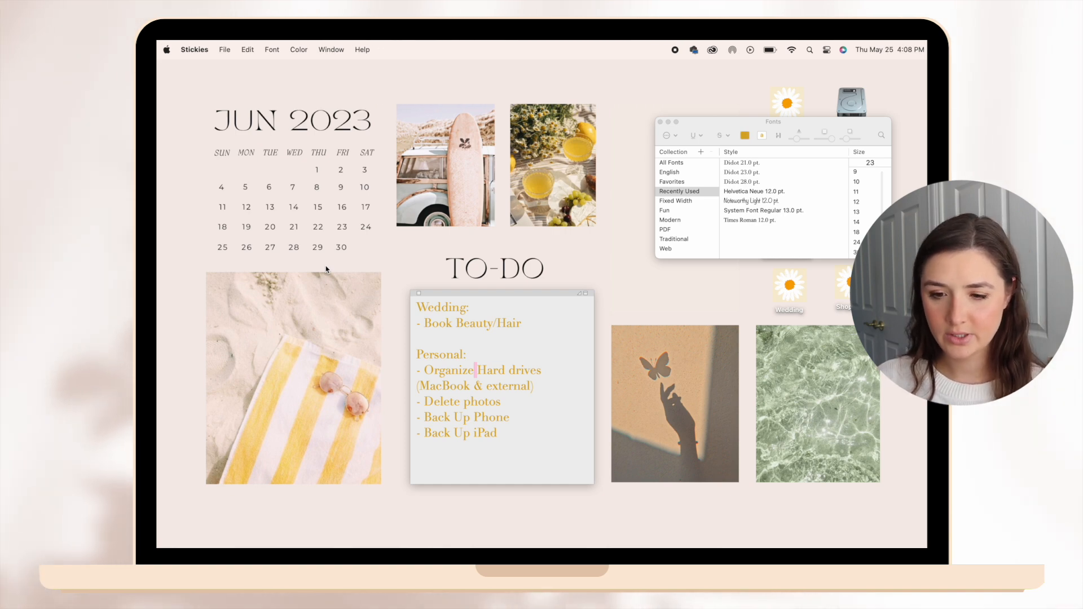
Copy the background color code #F5ECE7 from the June collage page in the Desktop Background 2.0 design.
key(ctrl+Right)
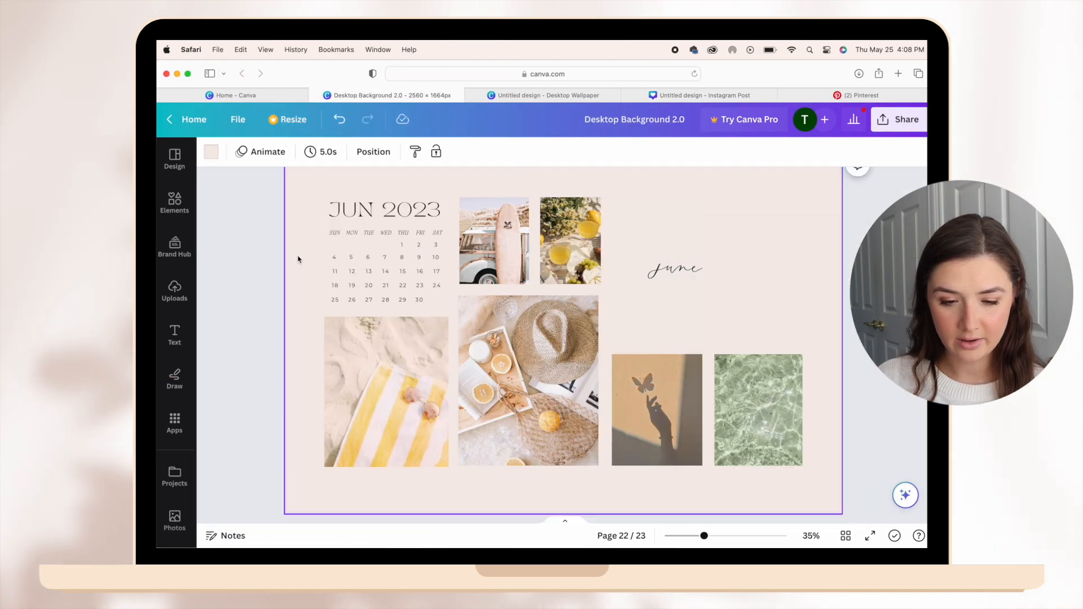
click(211, 152)
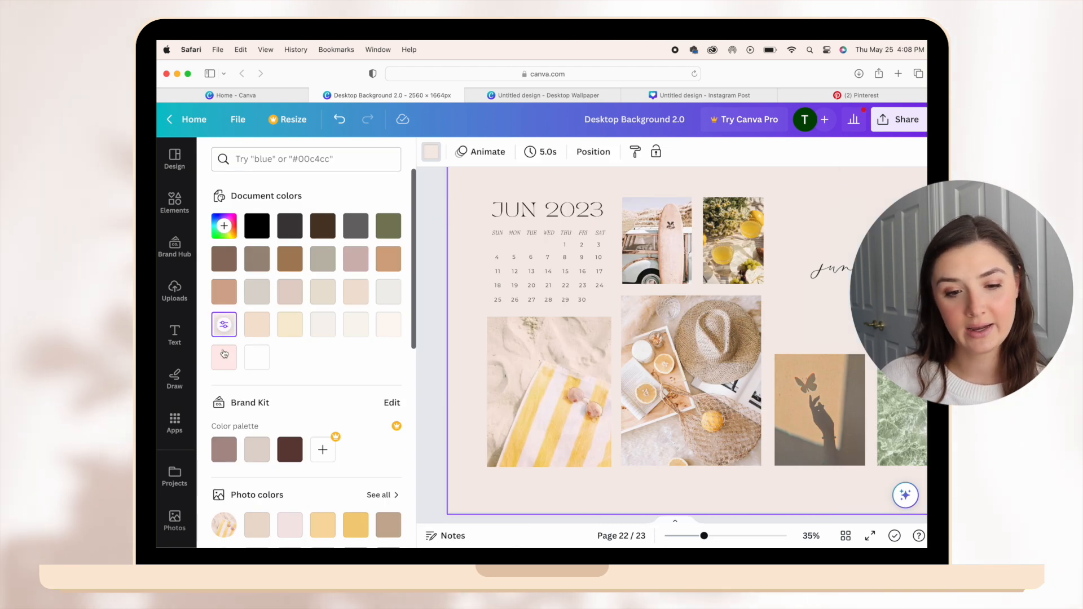
click(223, 228)
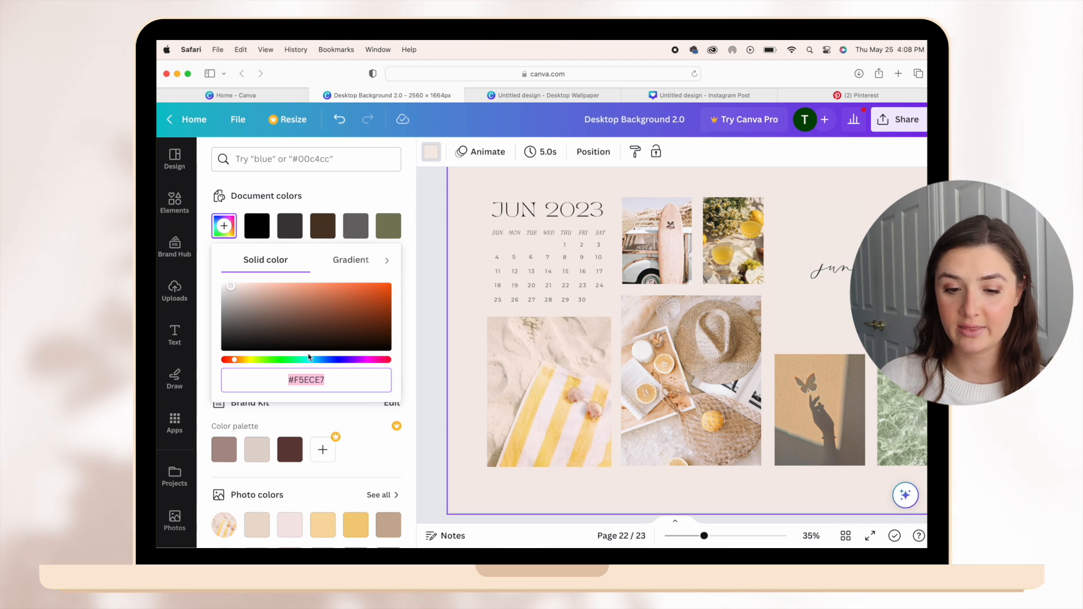
Delete the daisy from page 22 of the Instagram Post design.
click(677, 95)
scroll(564, 327, down, 5)
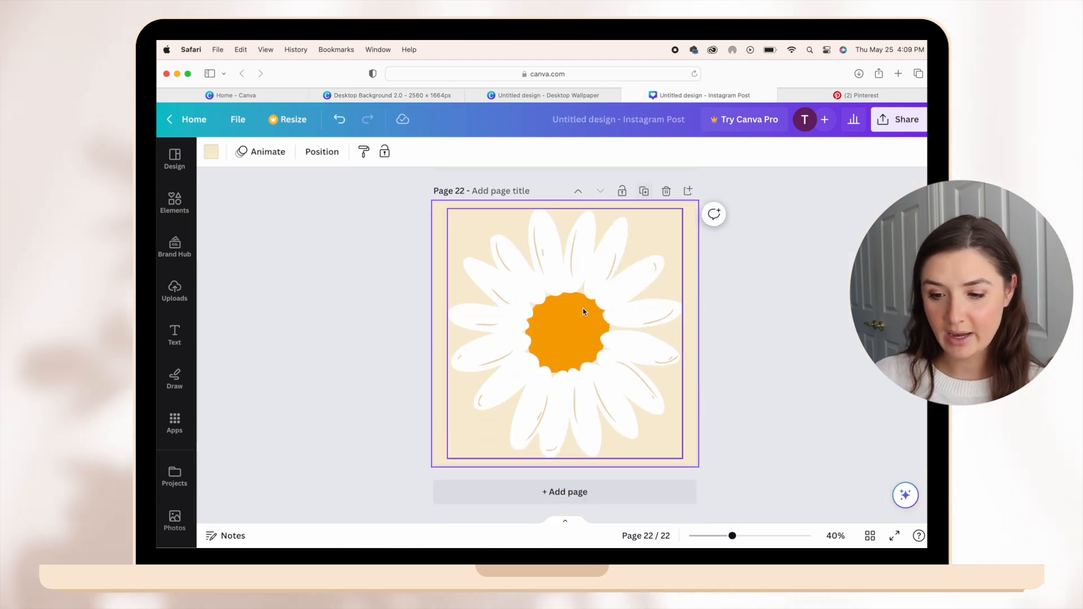
click(579, 327)
key(Delete)
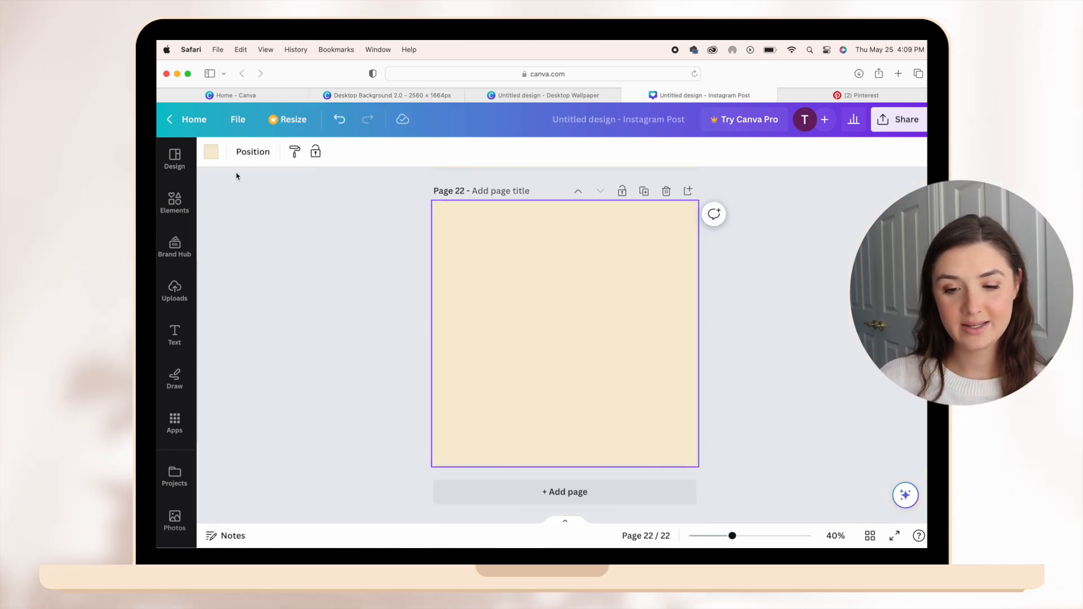
Set page 22's background color to the copied code #F5ECE7.
click(211, 151)
click(224, 226)
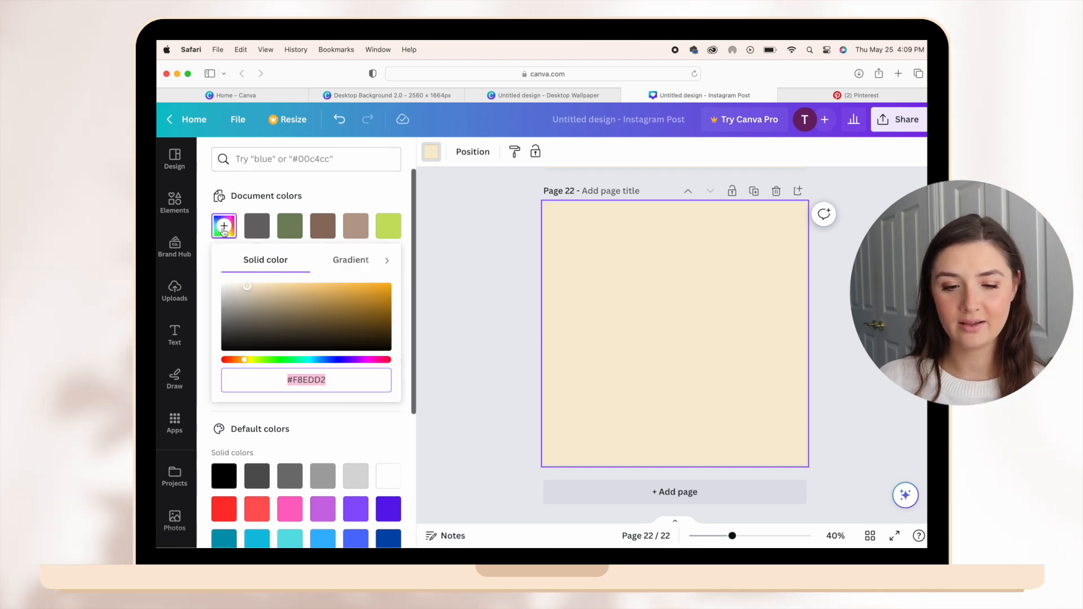
text(#F5EBE7)
click(519, 374)
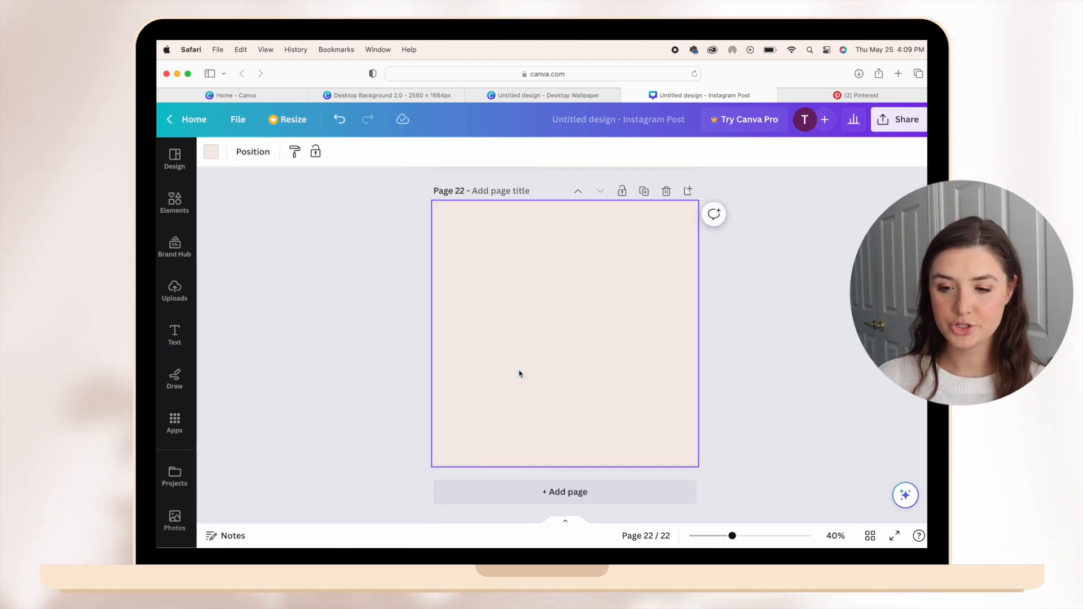
click(777, 393)
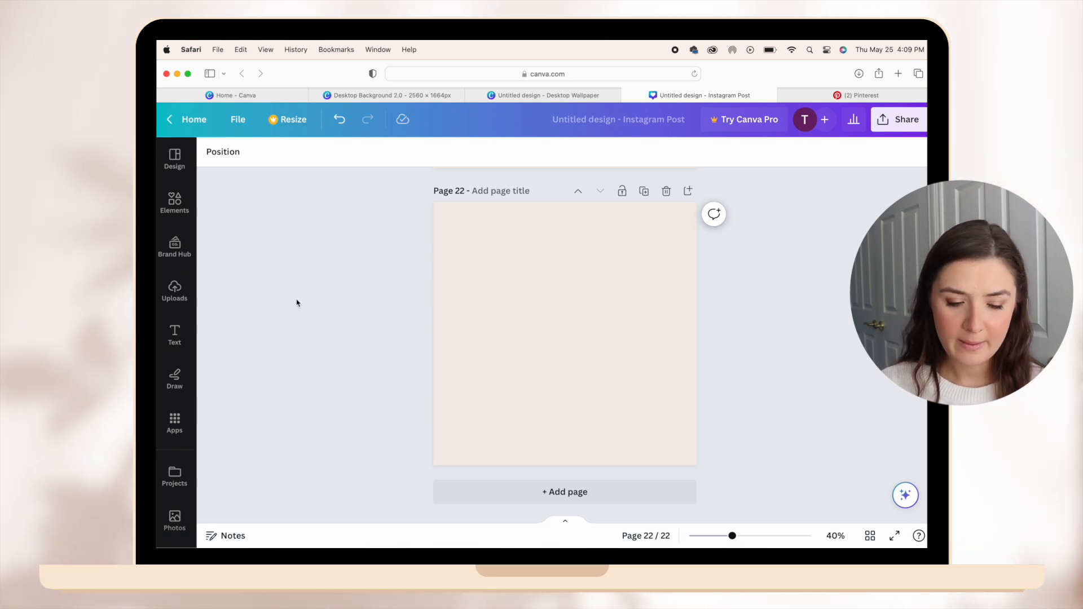
Search the elements for "butterfly" and add the detailed outline butterfly graphic to page 22.
click(175, 200)
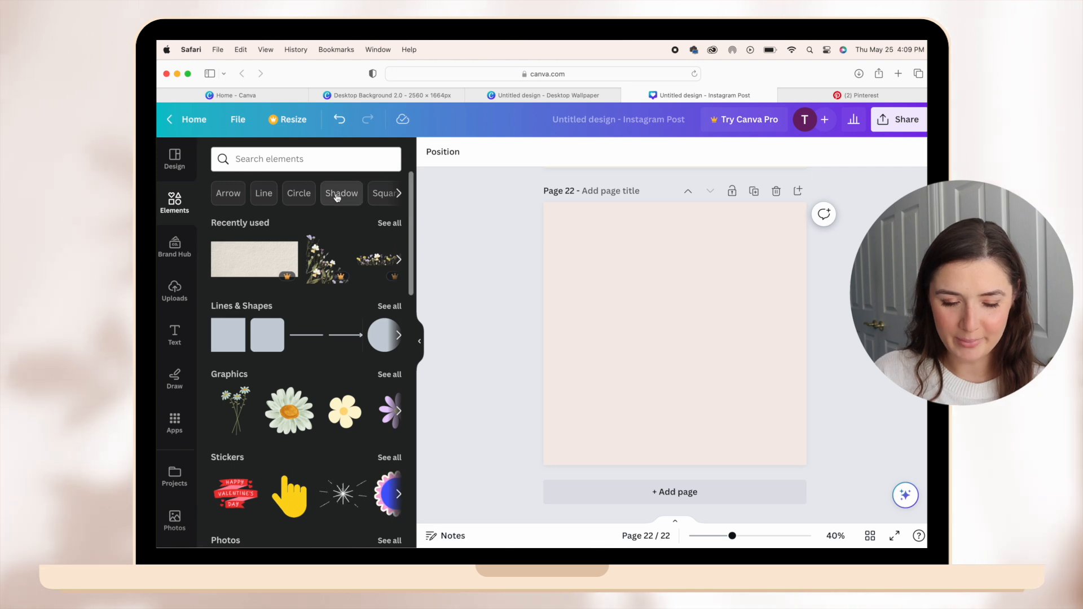
text(butterfly)
key(Return)
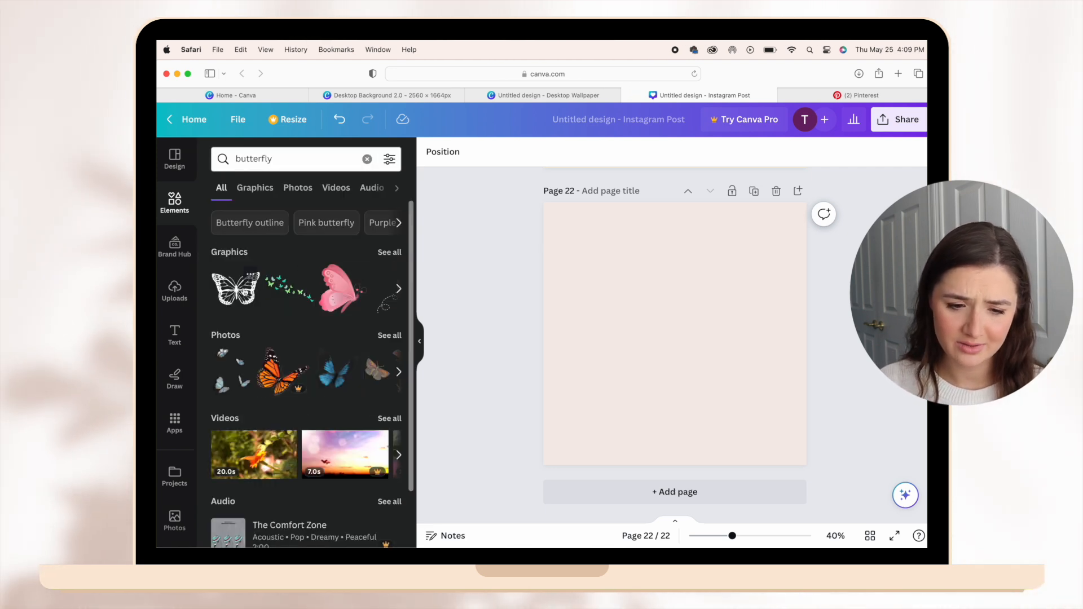
click(235, 288)
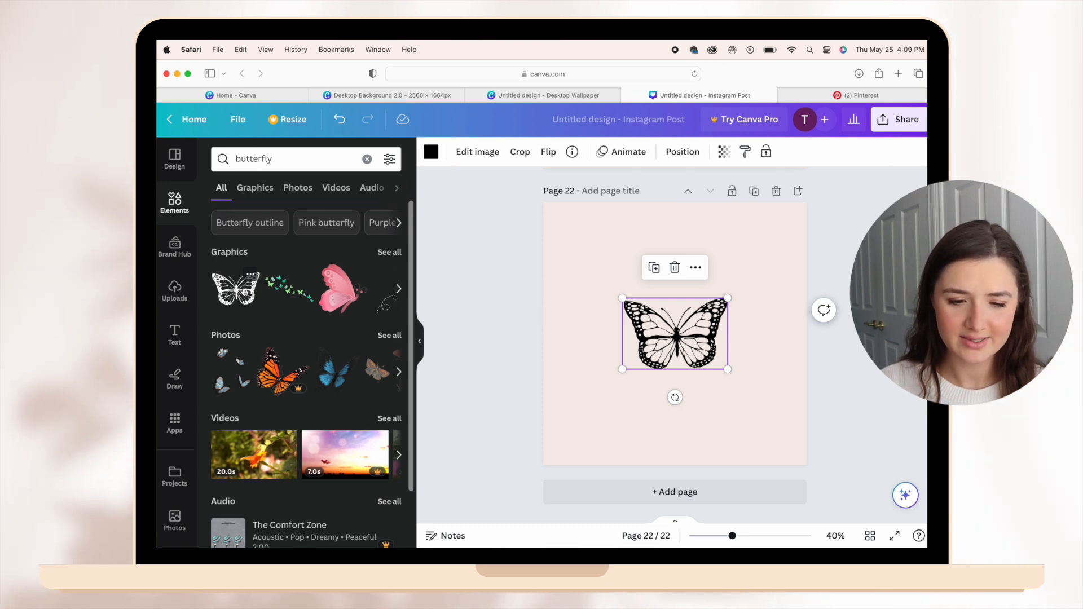
Enlarge the butterfly on page 22 to fill most of the page's width.
click(399, 296)
drag(674, 328, 626, 270)
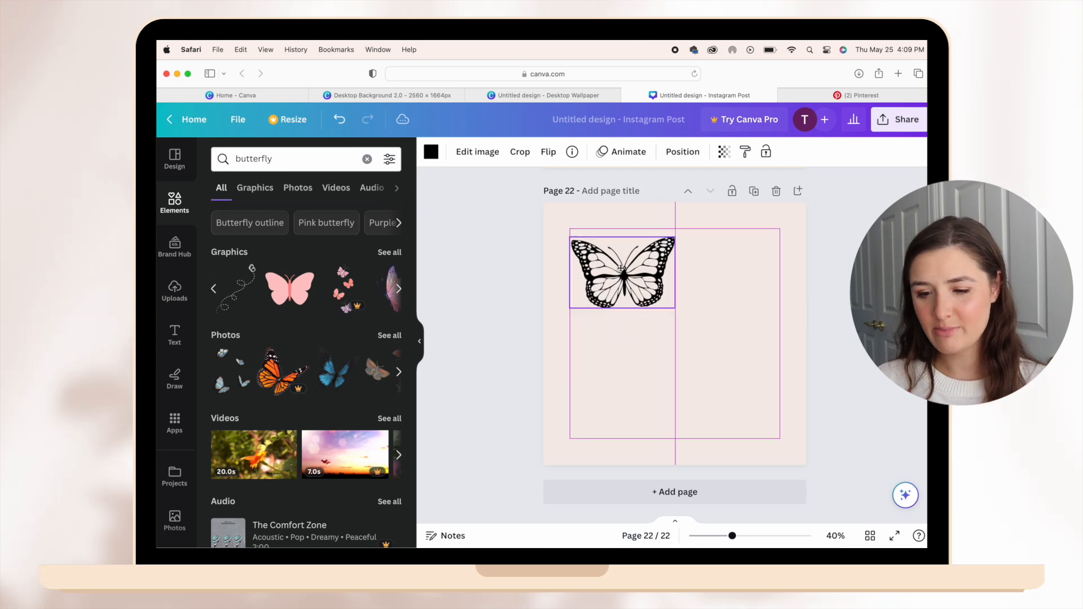
drag(681, 311, 800, 390)
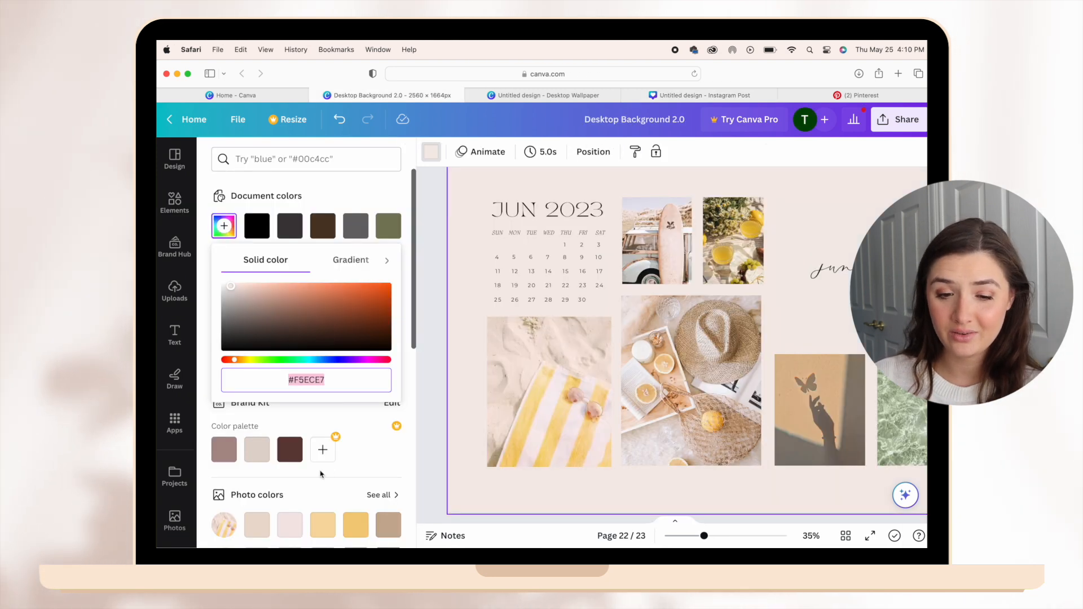
Recolor the butterfly with the yellow #F4CF7D from the beach towel photo colors in Desktop Background 2.0.
scroll(320, 474, down, 3)
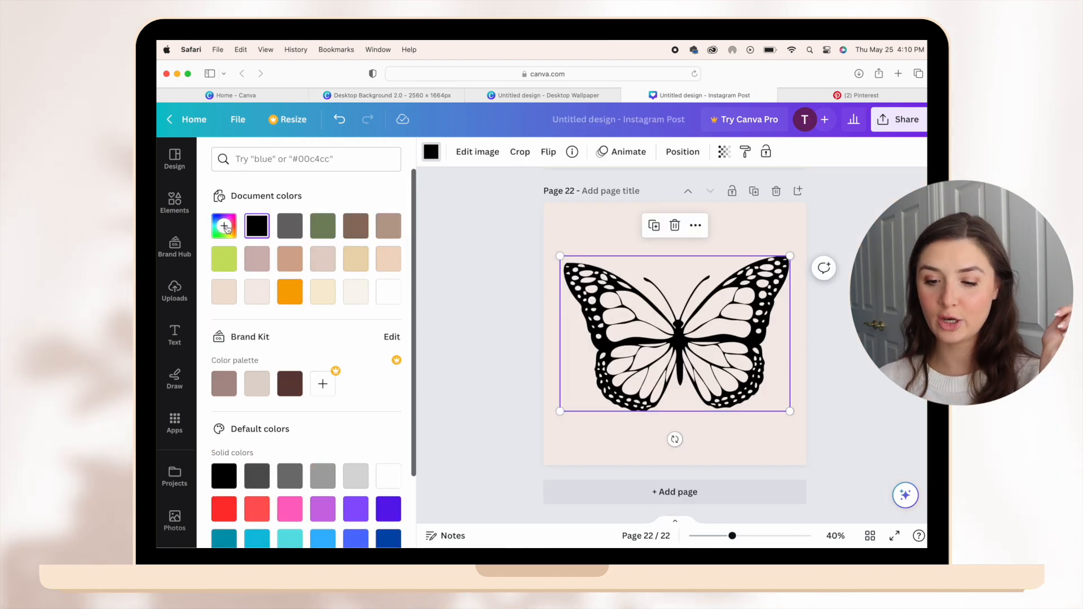
click(224, 226)
text(#F4CF7D)
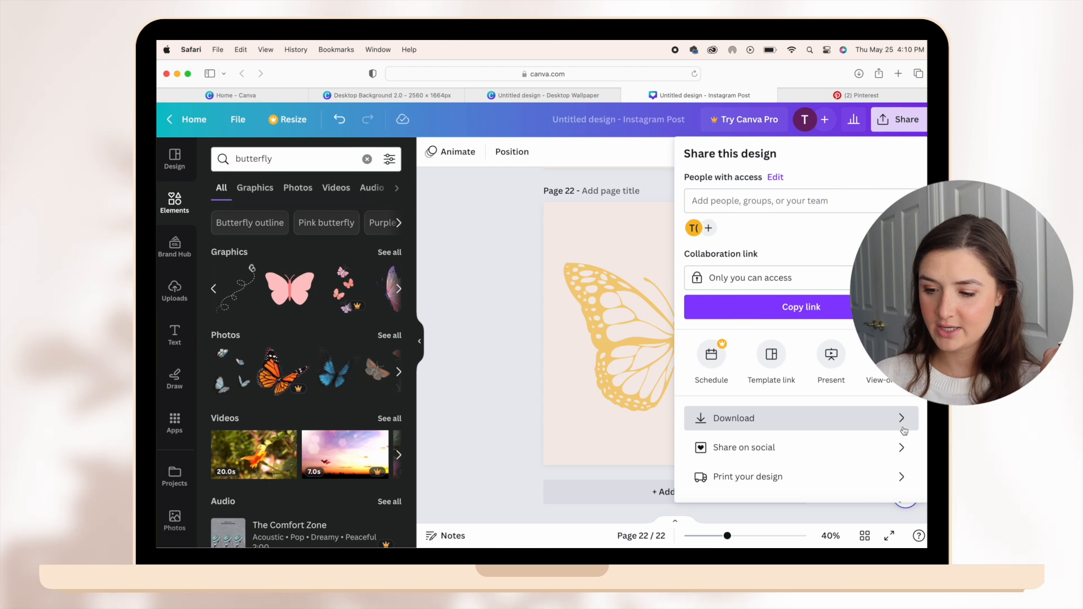
Download only page 22 with the butterfly as a PNG.
click(903, 429)
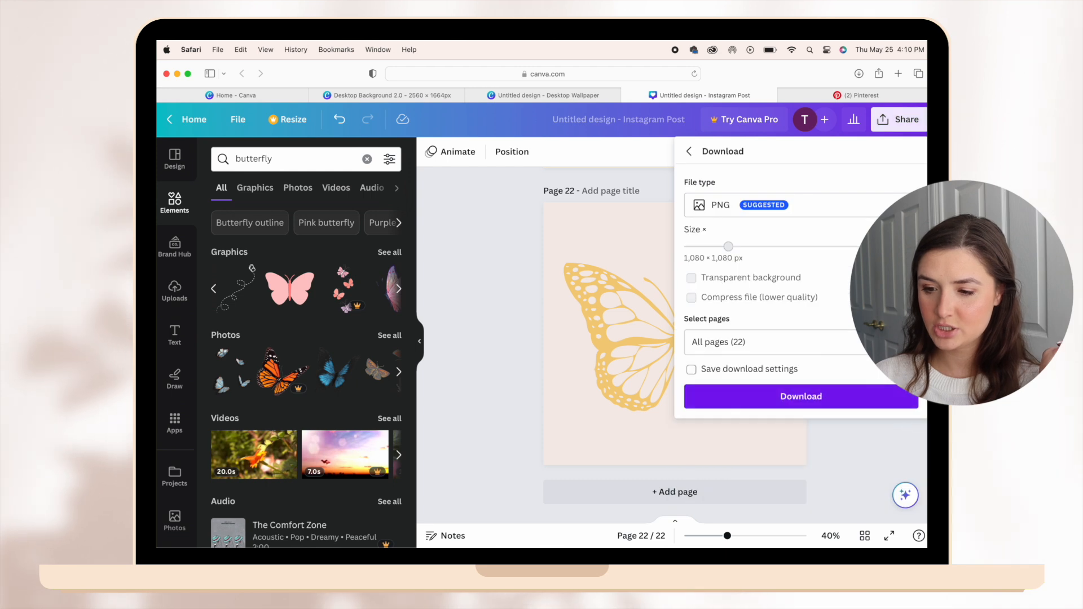
click(880, 342)
click(875, 141)
click(875, 175)
click(876, 303)
click(840, 408)
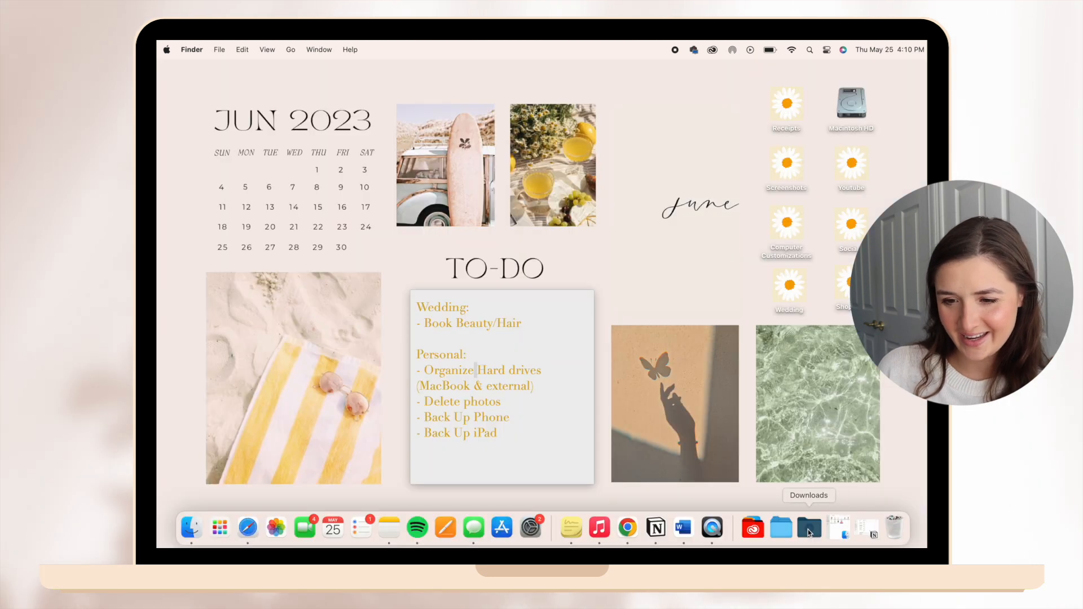
Open the downloaded Untitled design.png in Preview and copy the entire butterfly image.
click(823, 528)
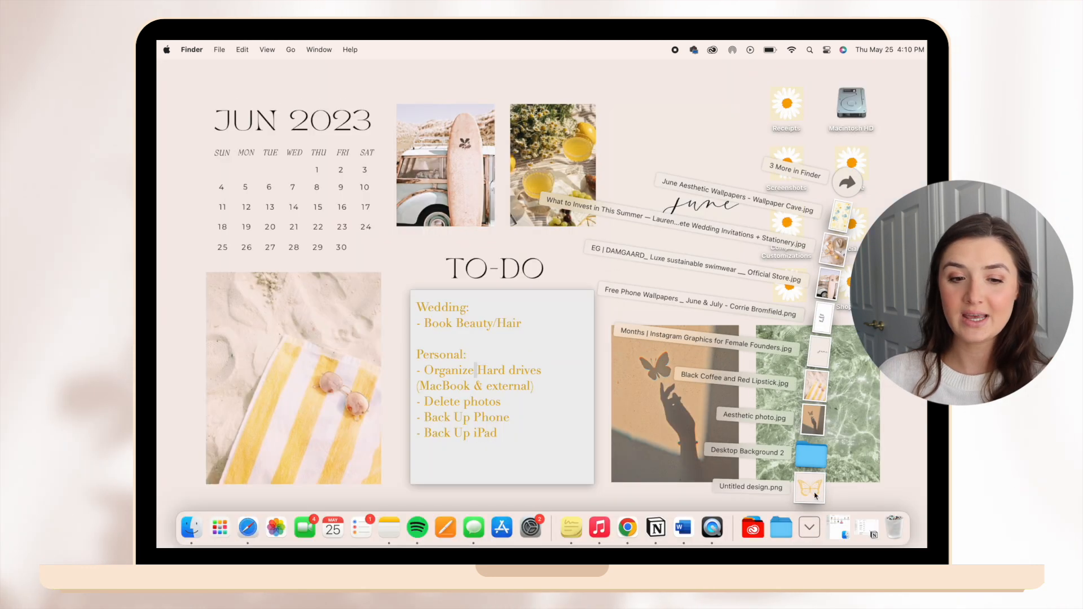
click(814, 495)
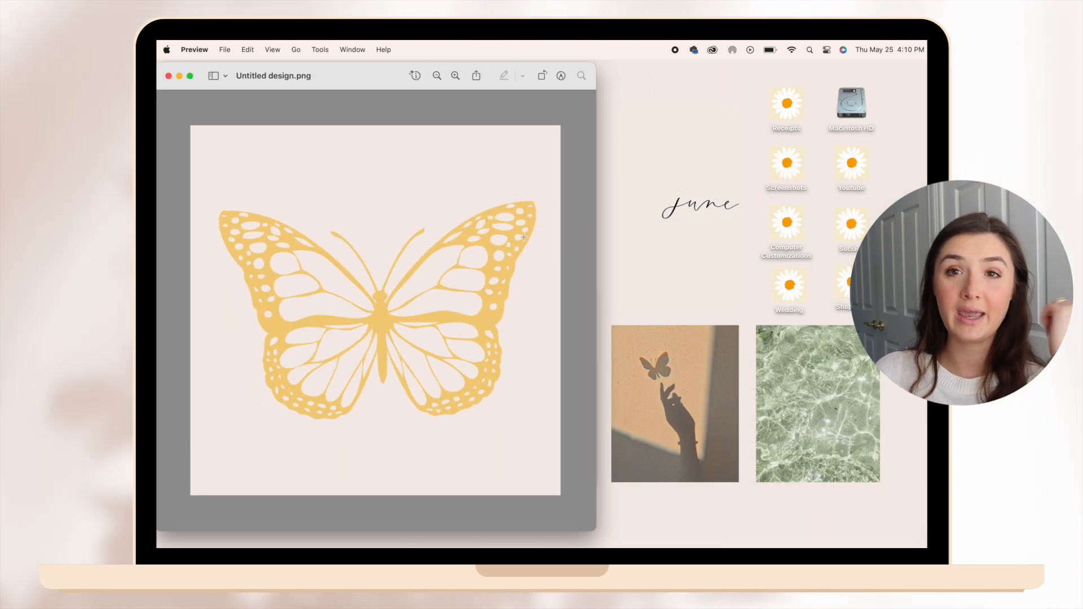
key(super+a)
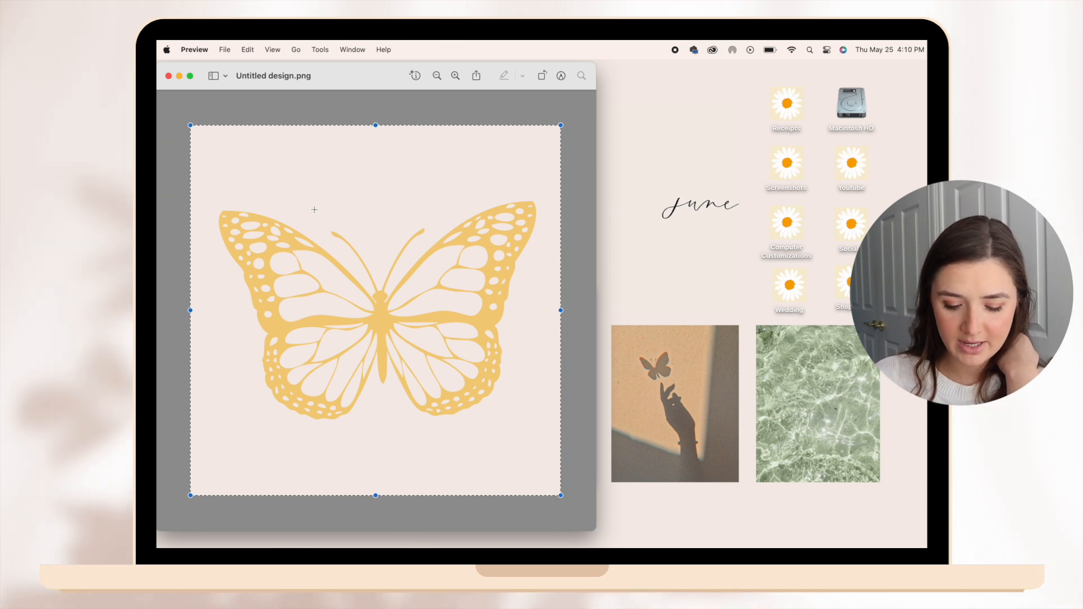
Replace the Receipts folder's icon with the copied butterfly image through its file info.
right_click(776, 111)
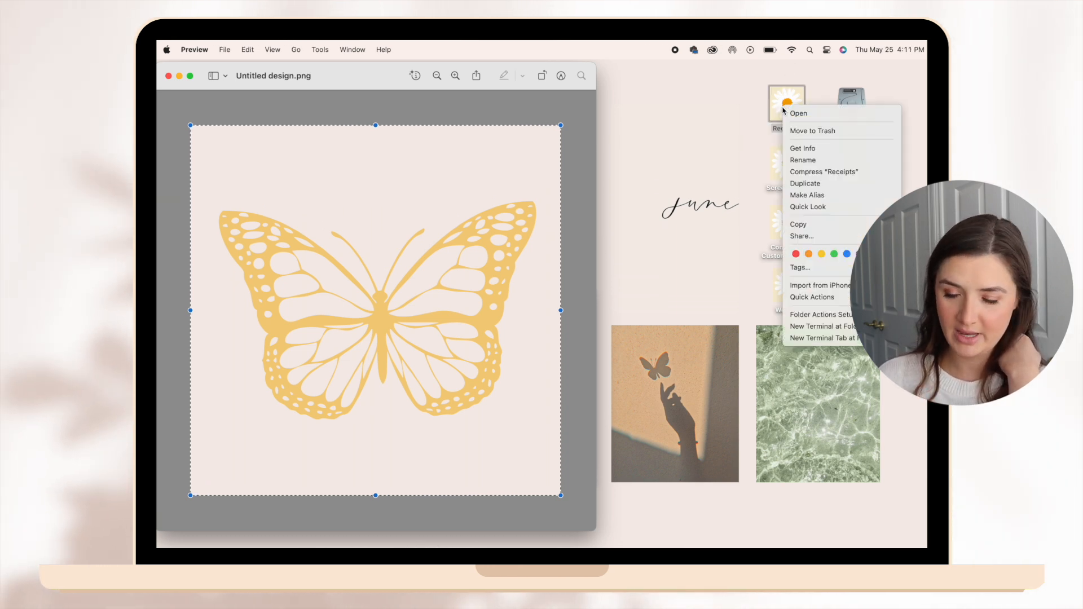
click(821, 147)
drag(367, 68, 538, 65)
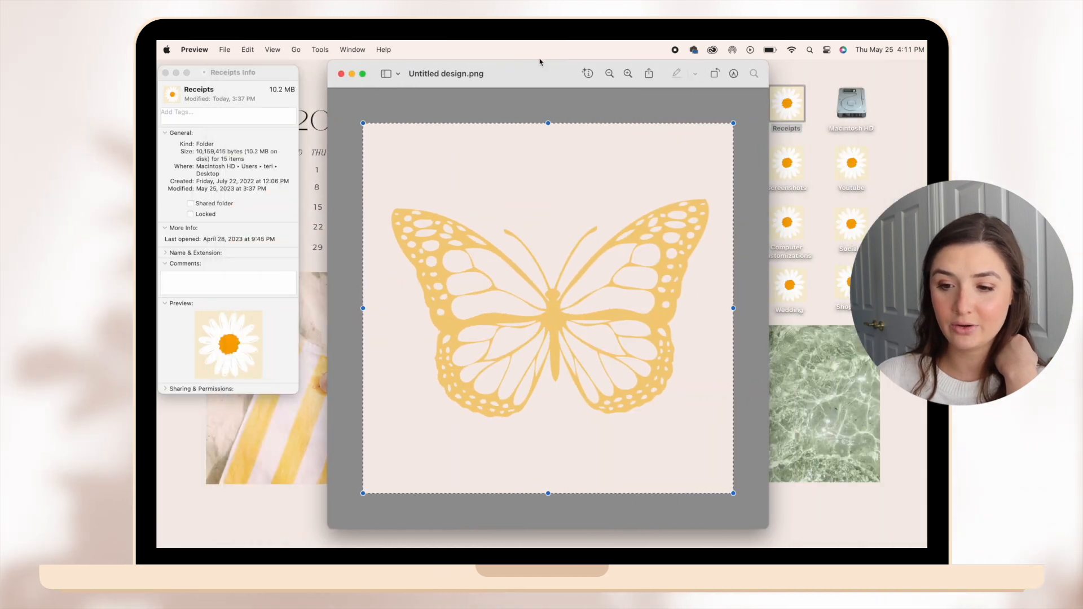
click(174, 96)
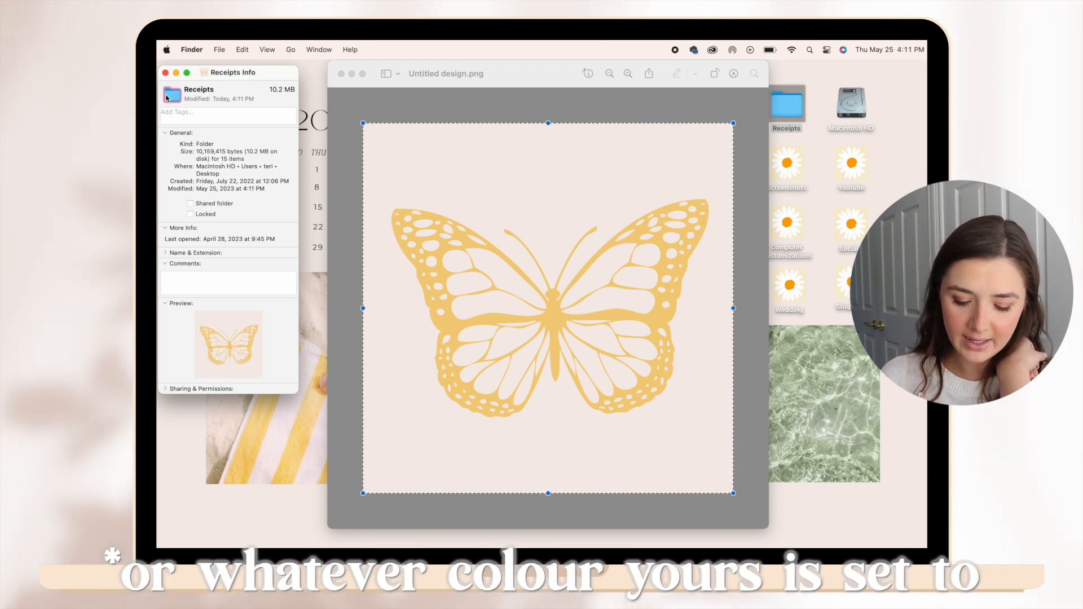
key(super+v)
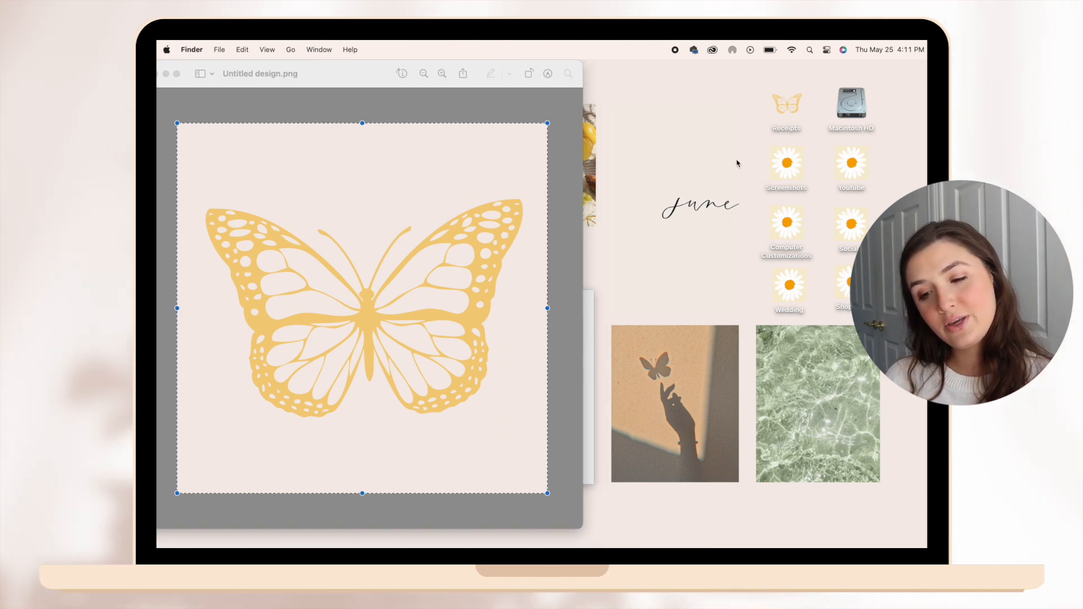
Close the Receipts info and replace the Screenshots folder's icon with the butterfly image.
drag(358, 74, 501, 83)
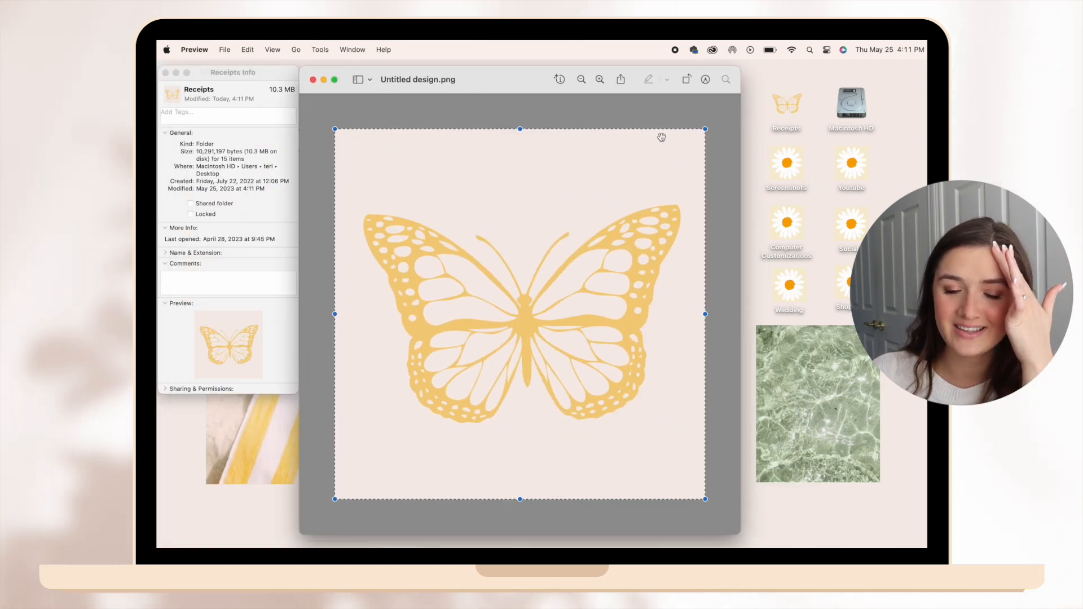
right_click(794, 163)
click(816, 210)
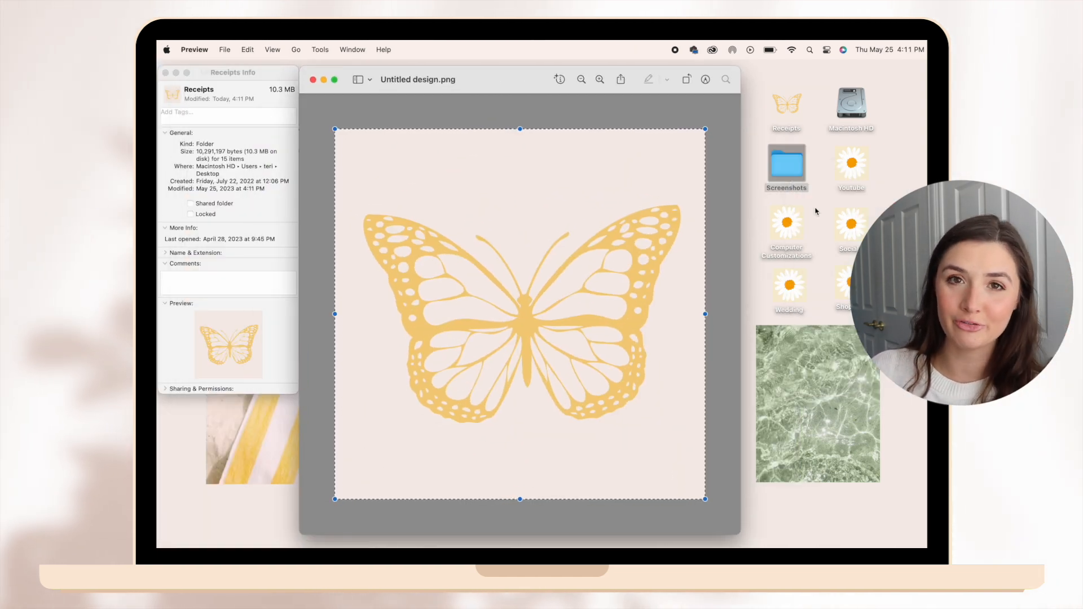
click(165, 73)
drag(395, 88, 289, 72)
click(237, 89)
key(super+v)
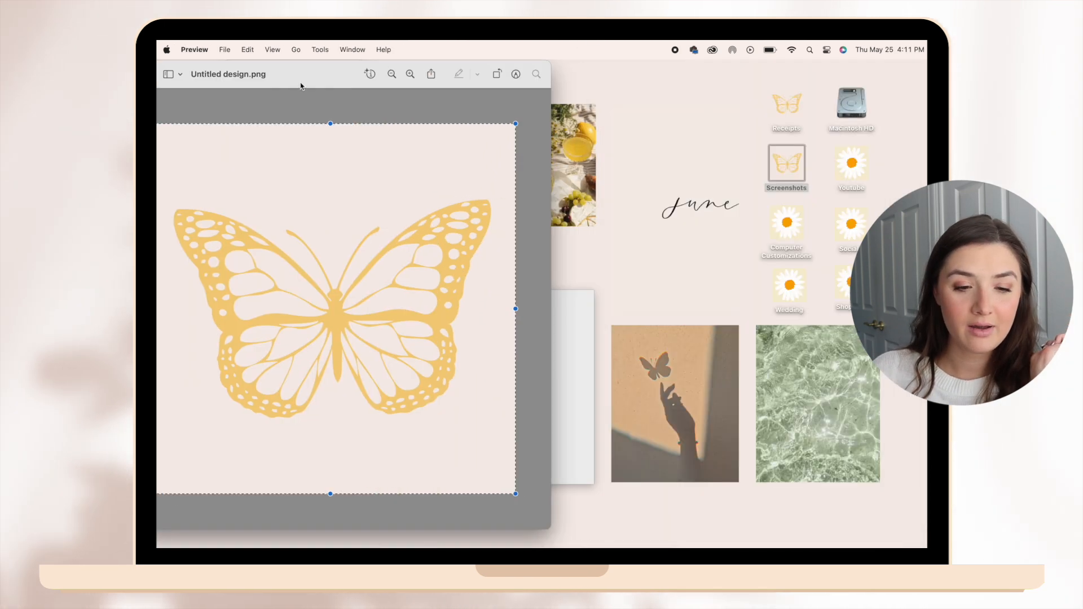
Replace the icons of the Youtube and Computer Customizations folders with the butterfly image.
click(851, 164)
right_click(850, 163)
click(773, 210)
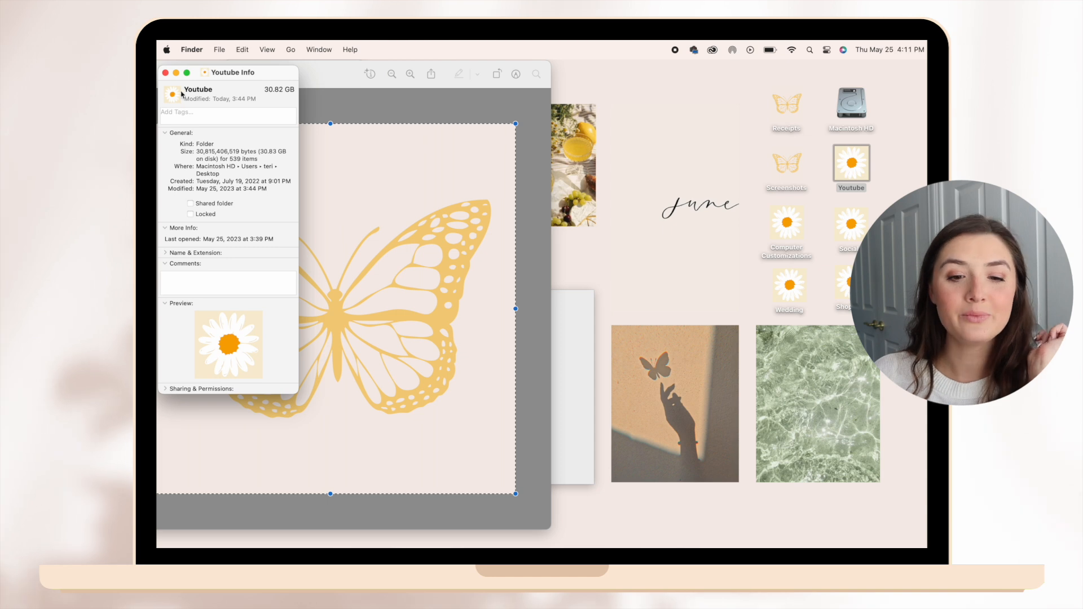
key(super+v)
right_click(787, 223)
click(733, 256)
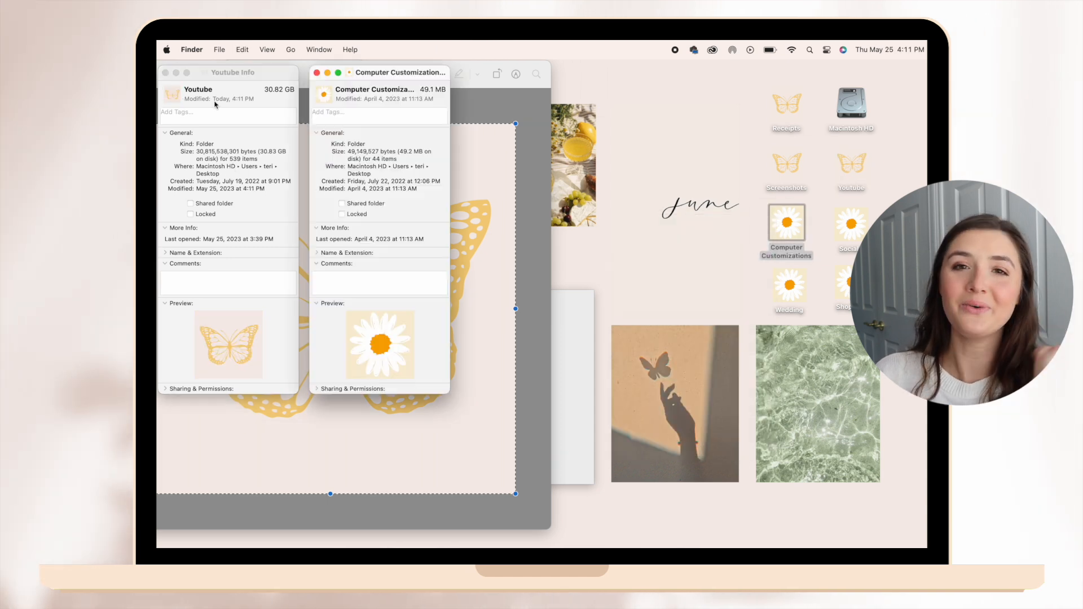
click(324, 95)
Replace the icons of the Socials and Wedding folders with the butterfly image.
right_click(851, 223)
click(750, 266)
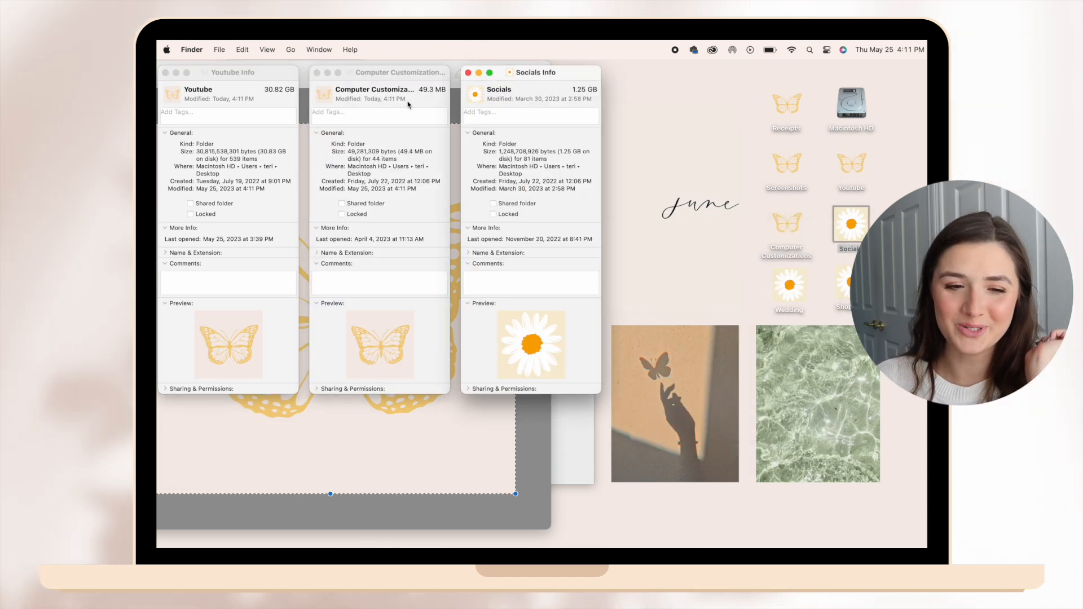
click(475, 95)
key(super+v)
right_click(785, 285)
click(799, 326)
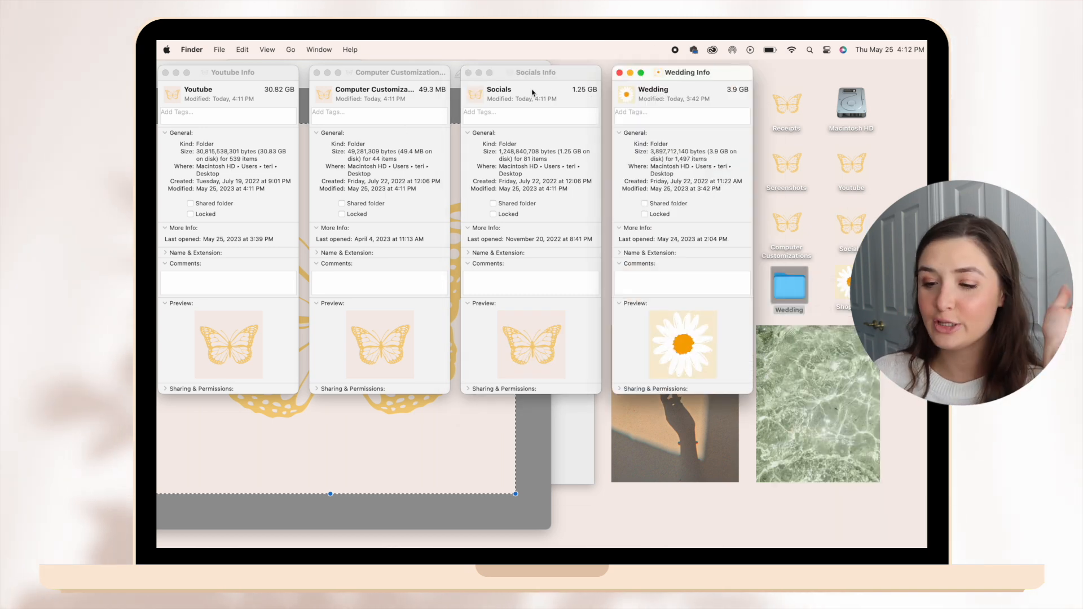
click(625, 96)
Replace the Shopping folder's icon with the butterfly image and clear the open windows off the desktop.
right_click(844, 284)
click(778, 329)
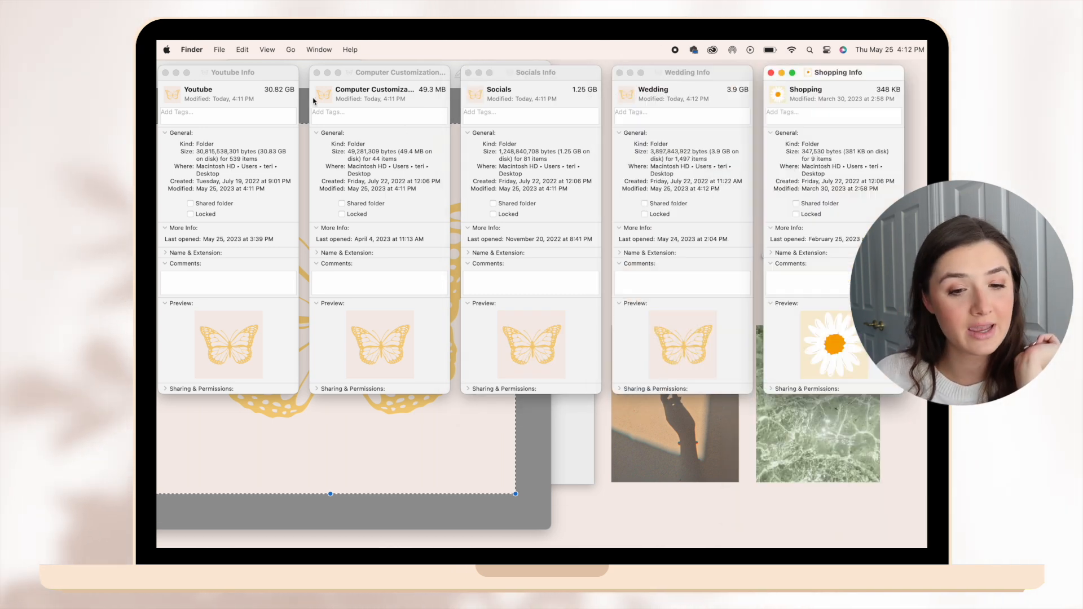
key(super+v)
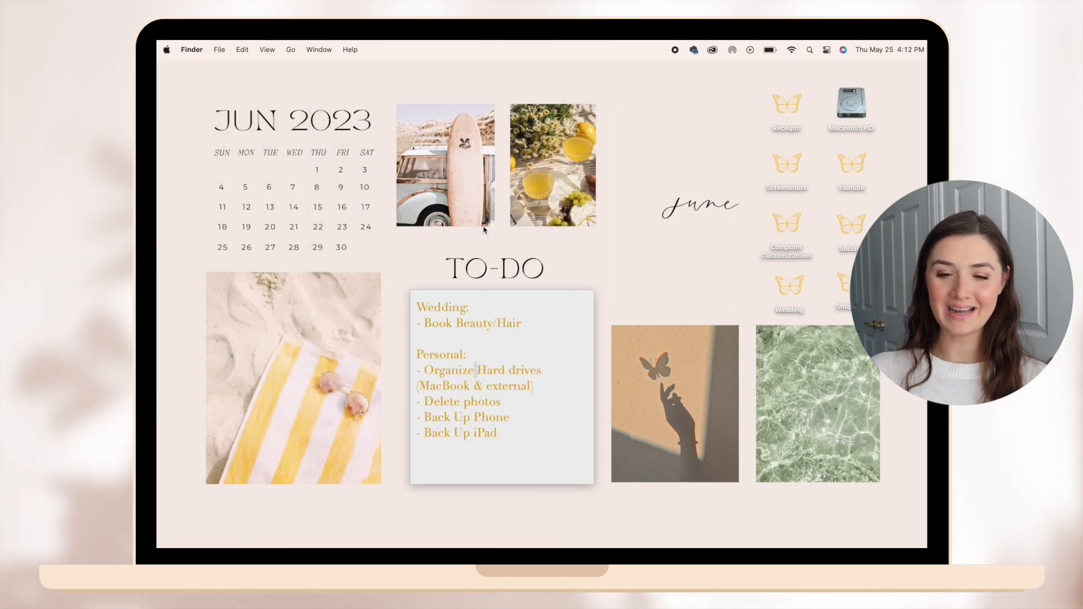
click(511, 403)
double_click(511, 402)
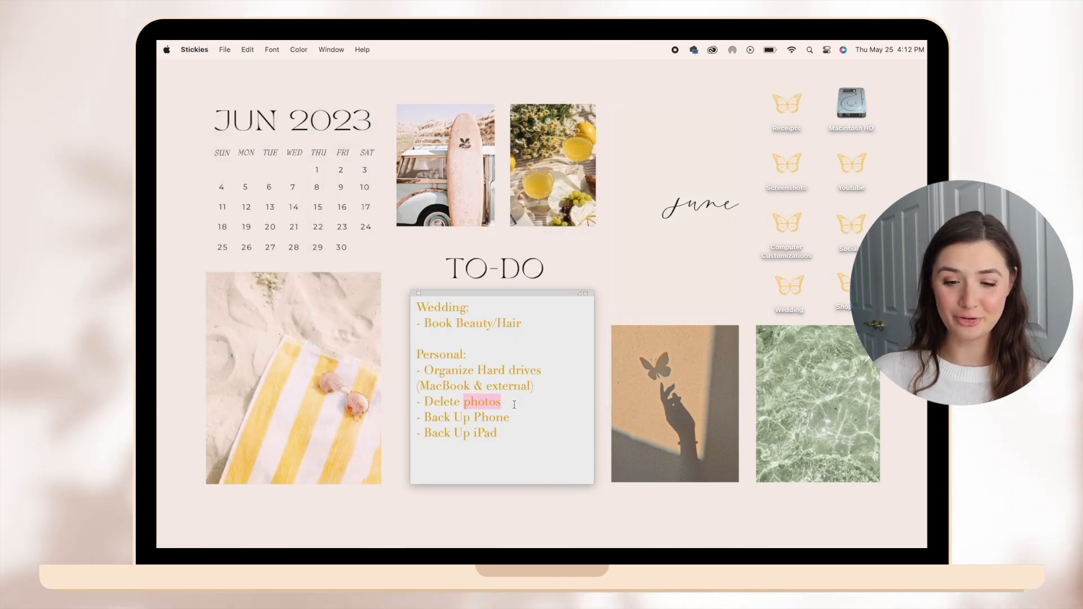
click(668, 212)
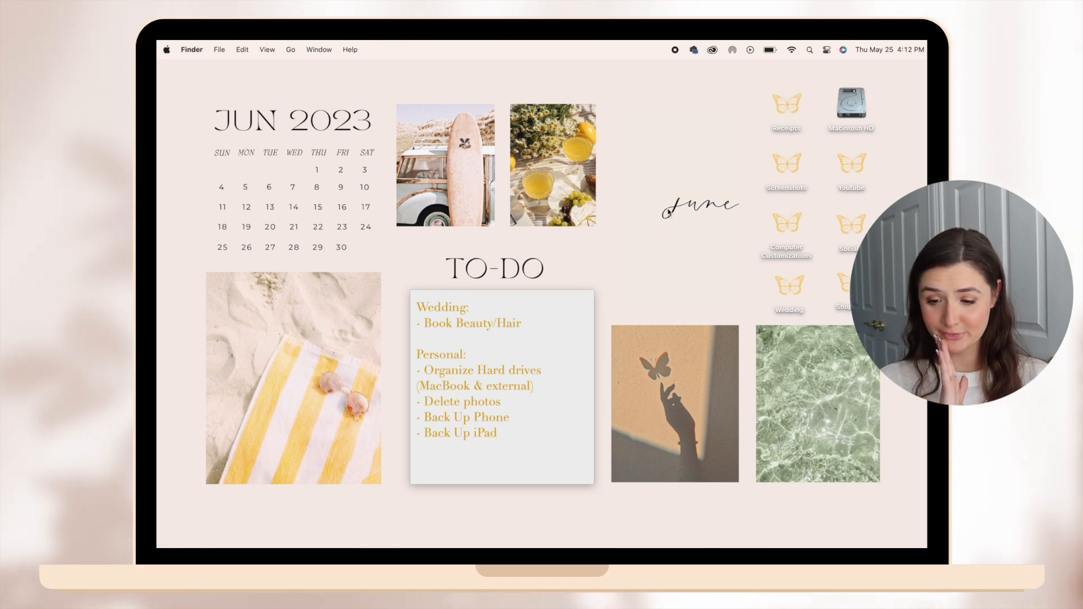
Open System Settings and check the status of the available software update.
mouse_move(683, 527)
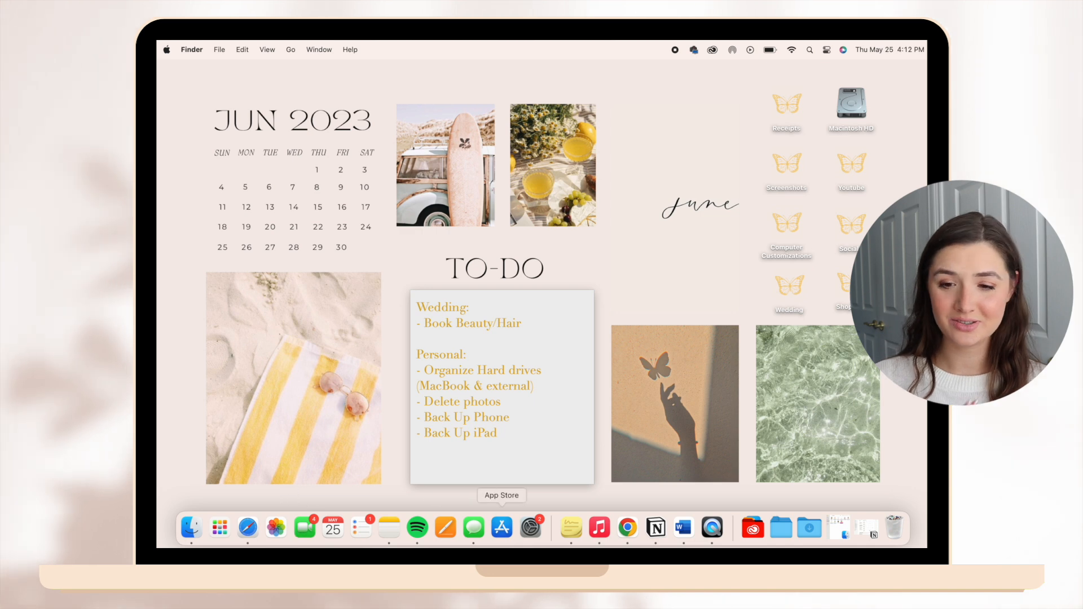
click(530, 527)
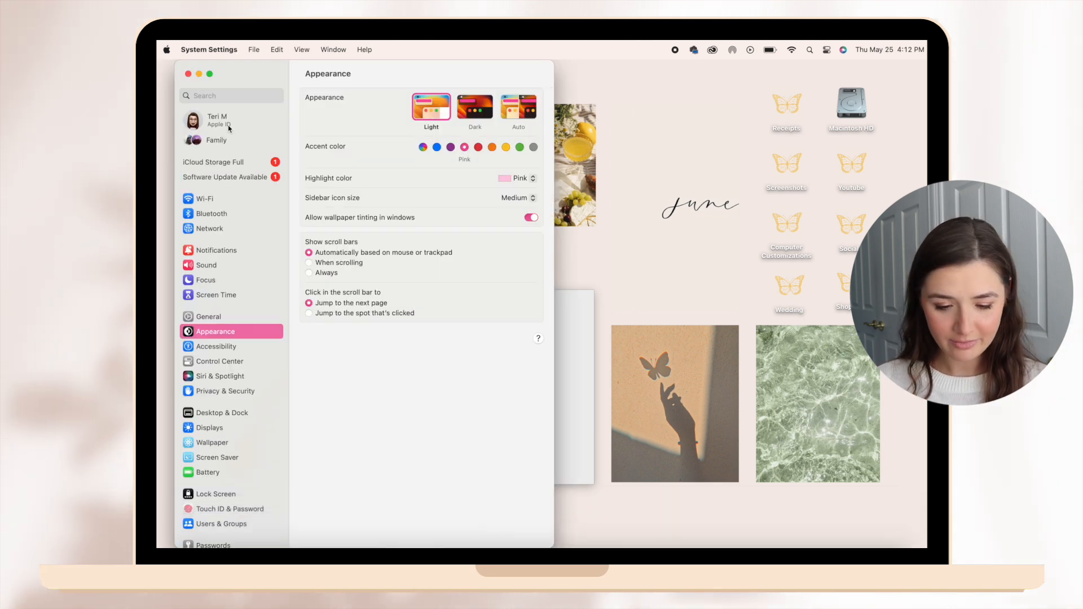
click(242, 178)
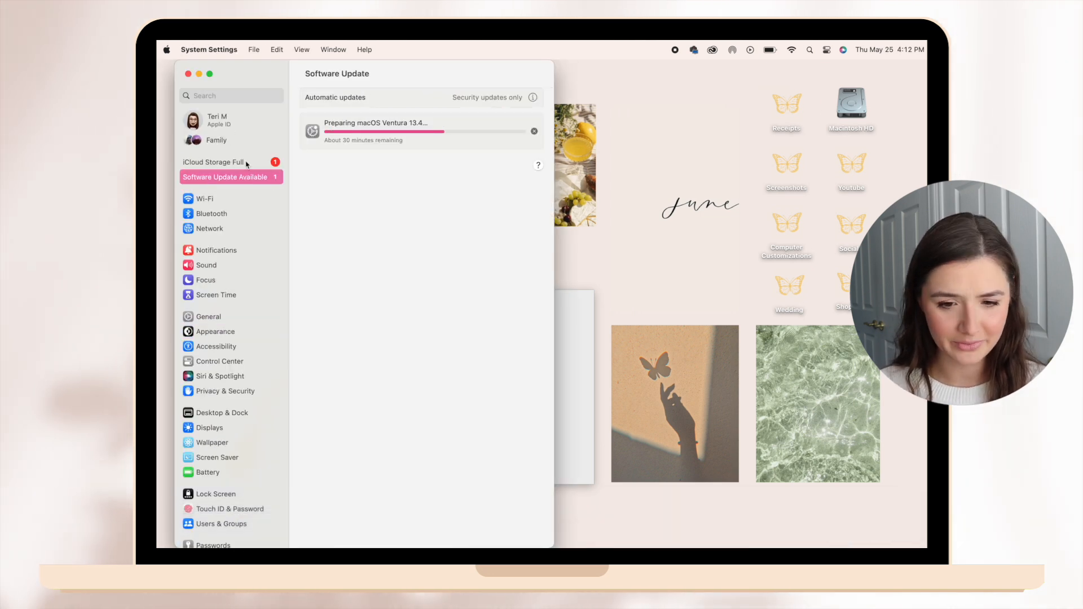
drag(445, 82, 420, 77)
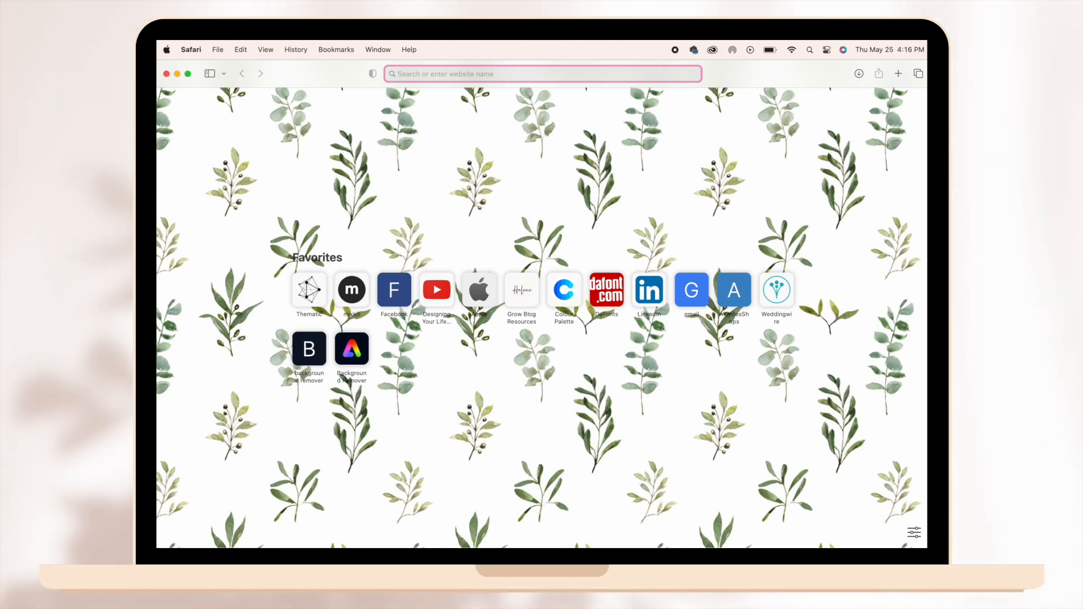
Find a wallpaper picture of lemons and leaves among the lemon background image results and save it to Downloads.
click(913, 533)
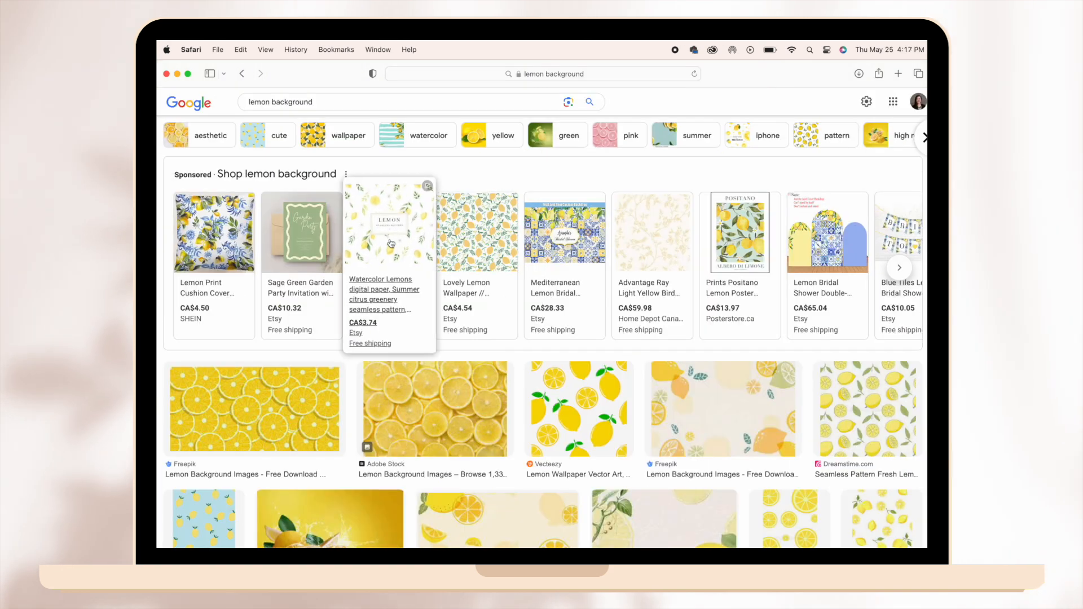
click(391, 228)
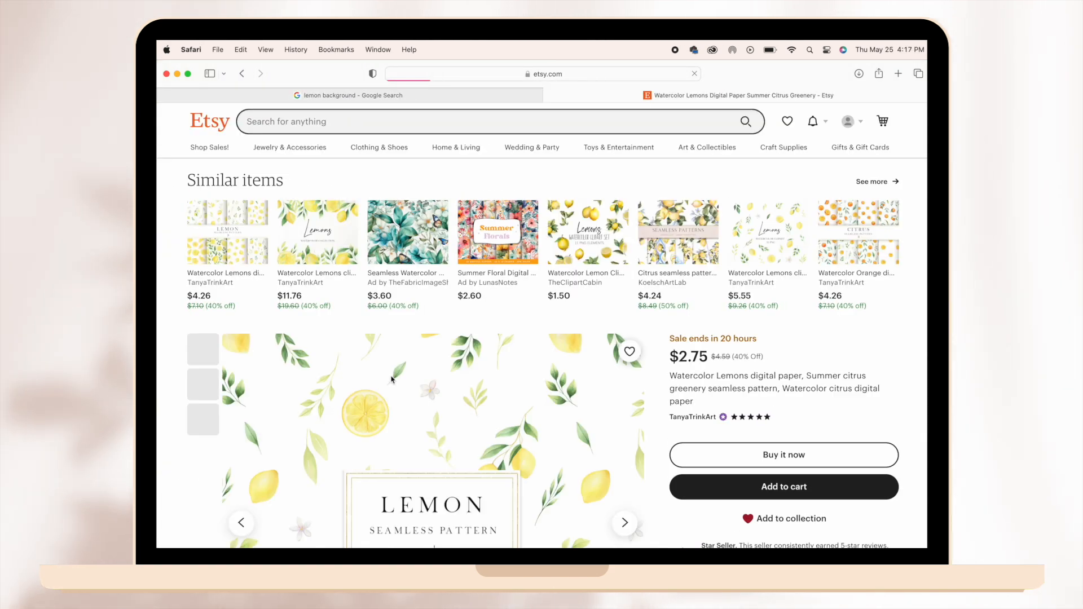
key(super+w)
drag(435, 103, 234, 64)
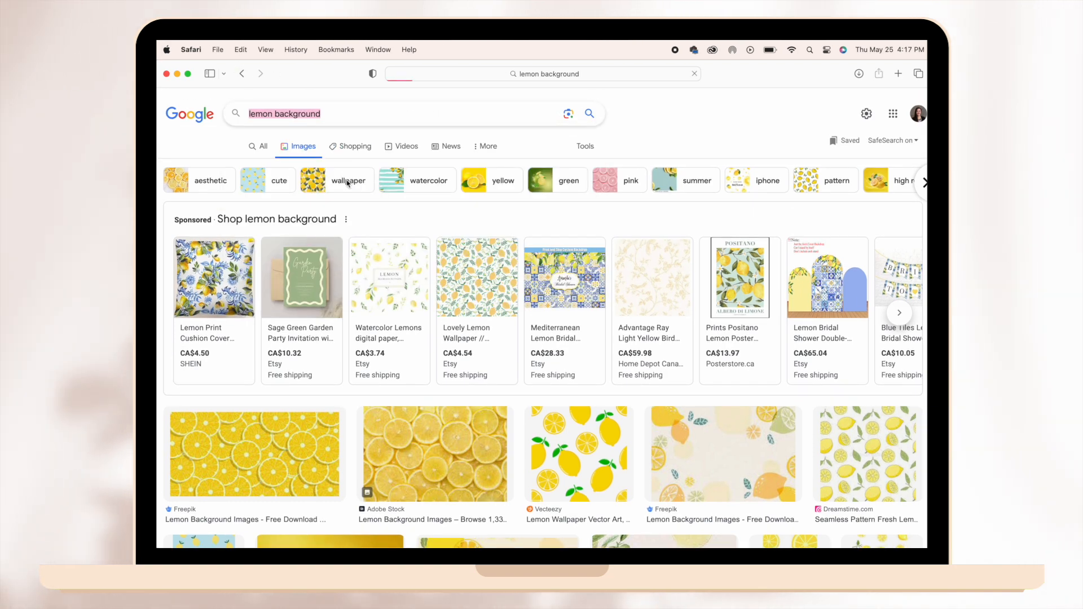
click(346, 180)
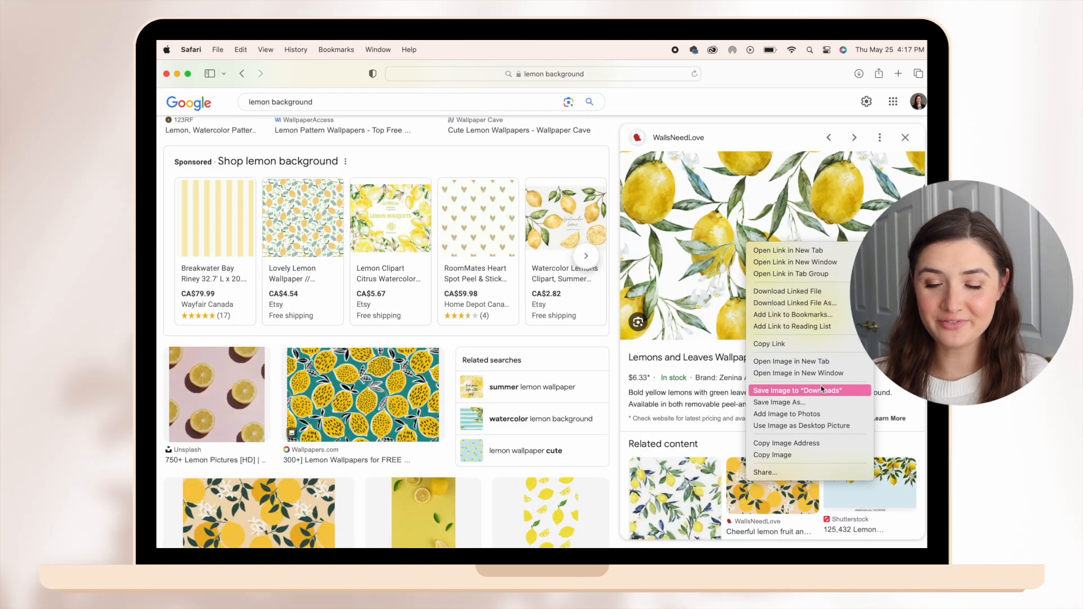
click(822, 391)
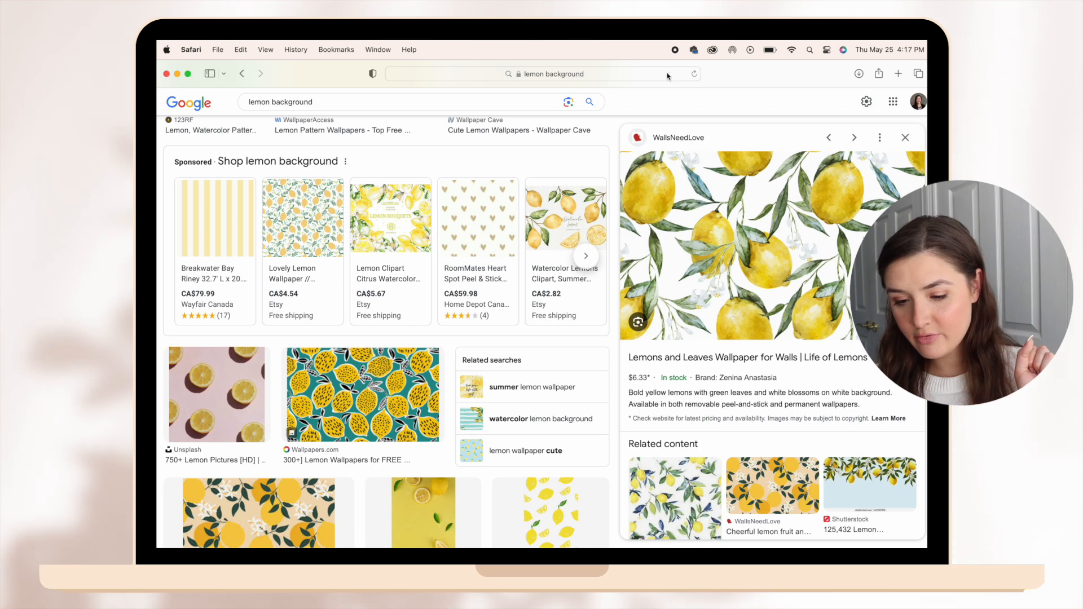
Open a new Safari window and set the downloaded lemon picture as the start page's background image.
click(647, 72)
key(super+space)
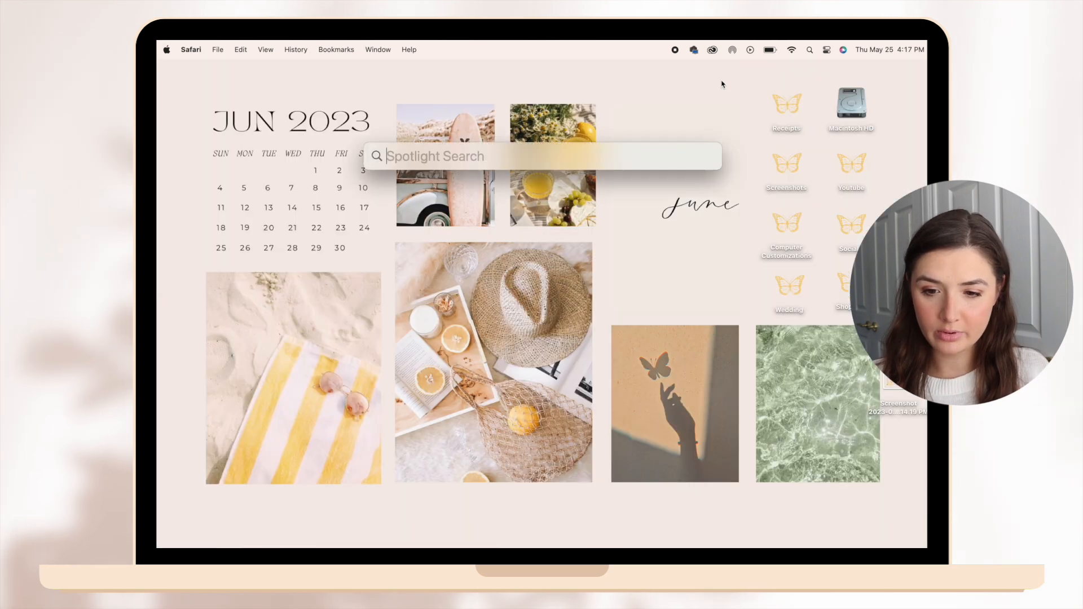
key(Return)
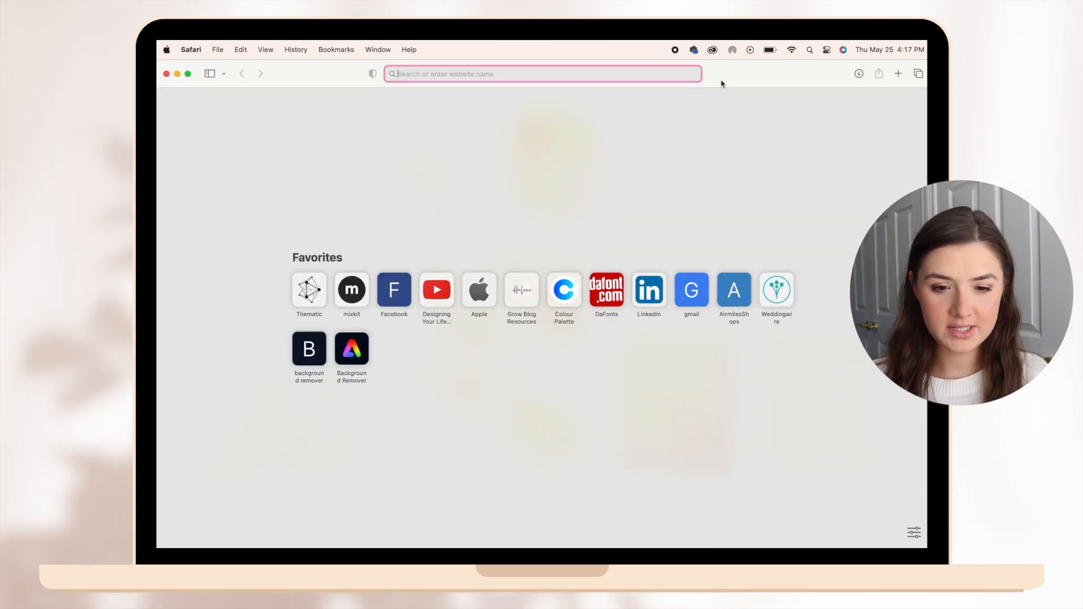
click(914, 531)
click(833, 494)
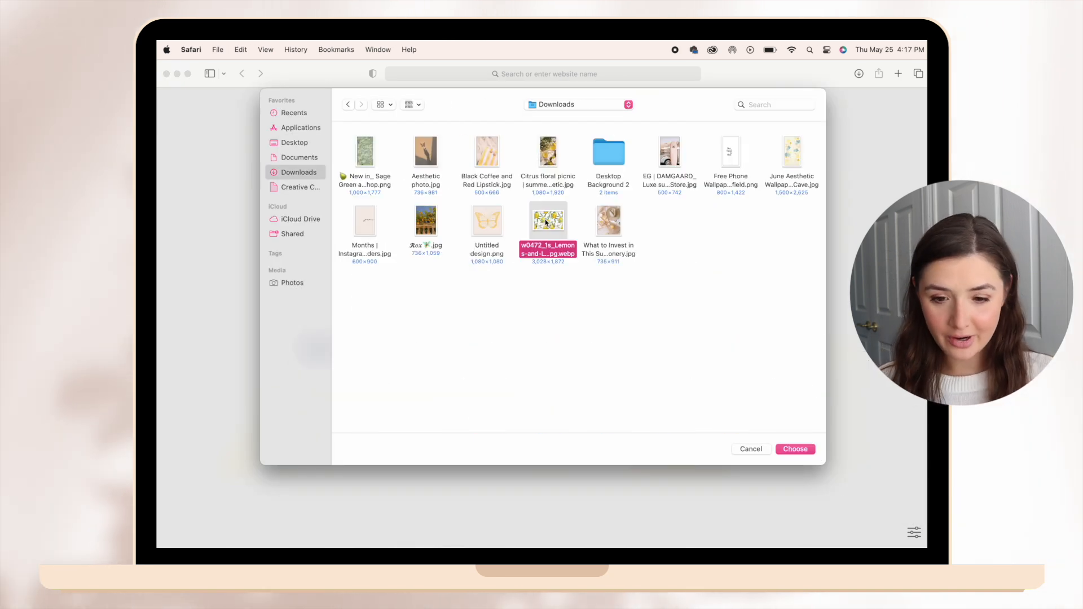
double_click(546, 222)
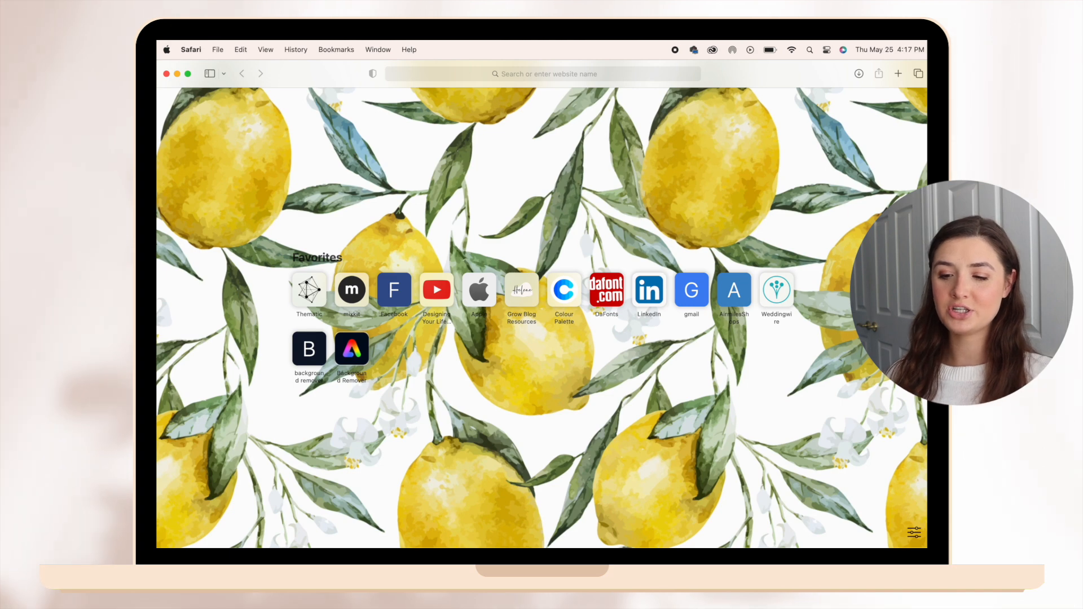
Move the Safari window aside, switch to Chrome and widen its window to the full screen width.
drag(303, 83, 821, 67)
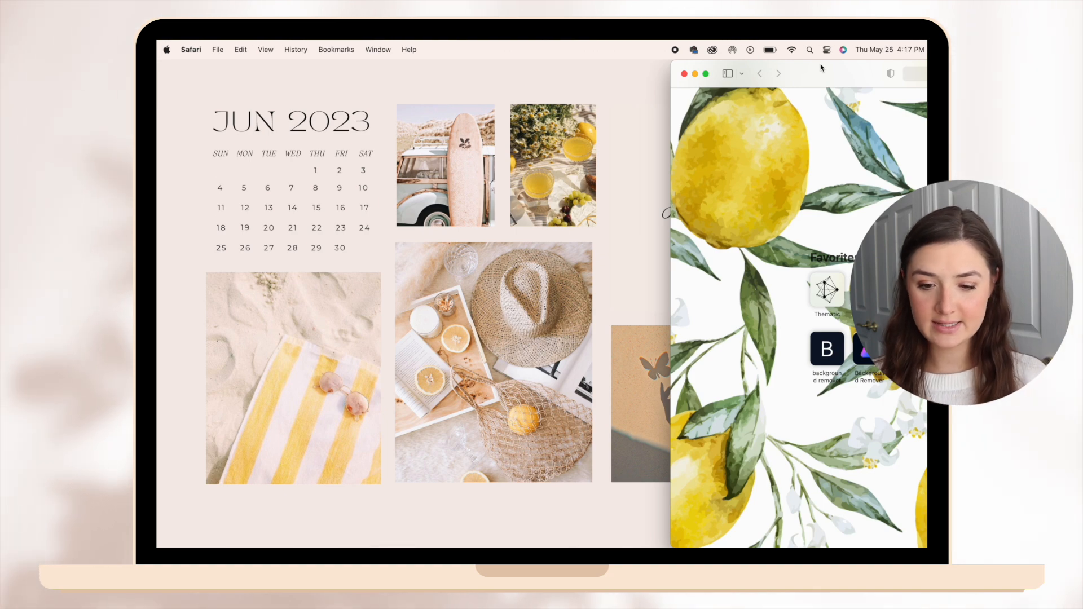
double_click(821, 67)
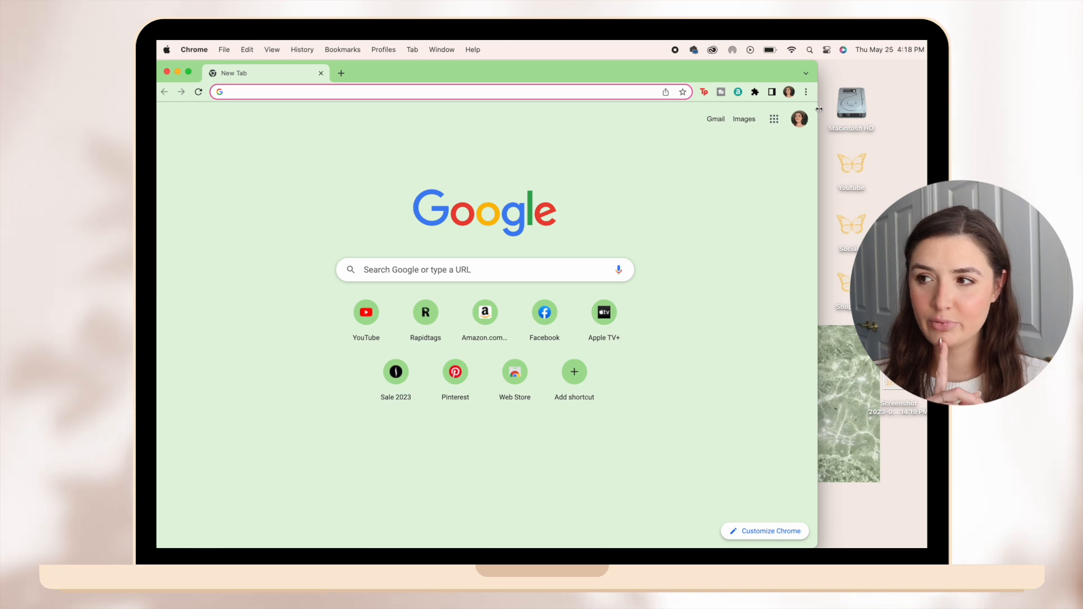
double_click(820, 109)
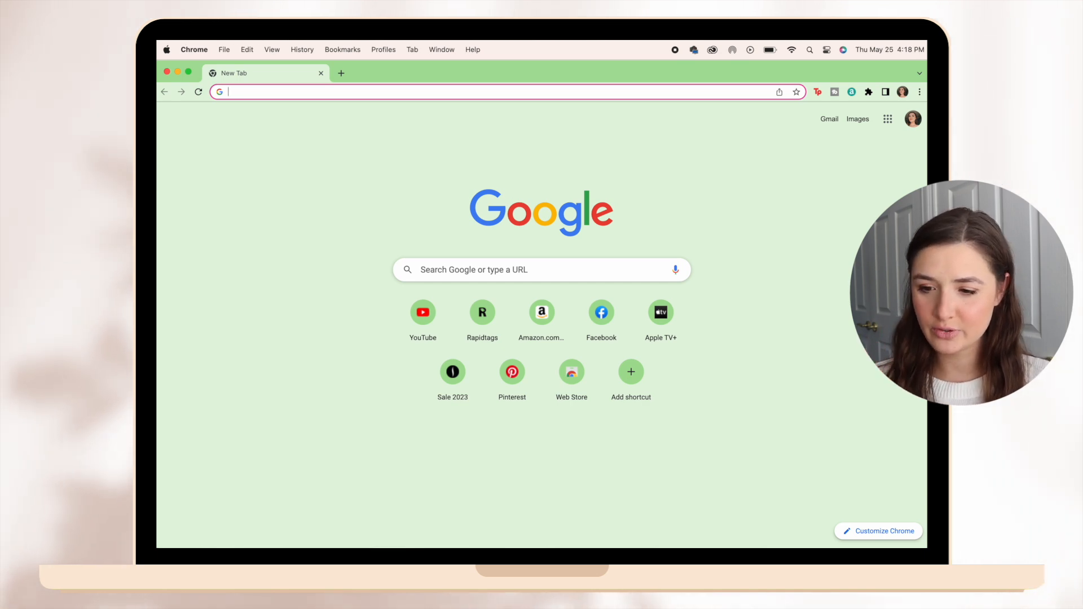
Open the Chrome Web Store's theme gallery from Chrome's appearance settings.
click(920, 92)
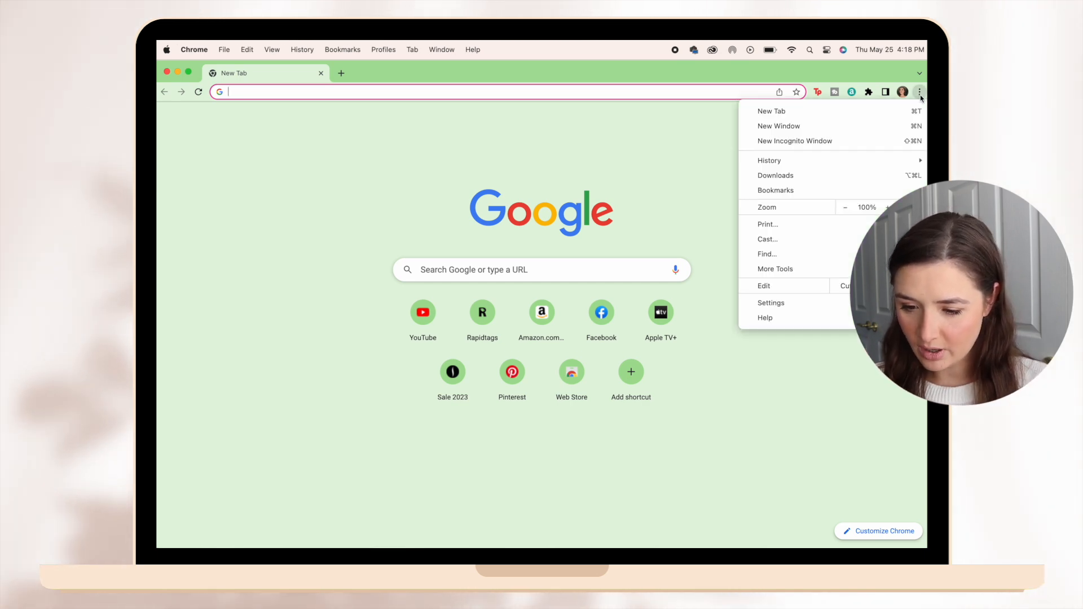
click(790, 305)
click(220, 241)
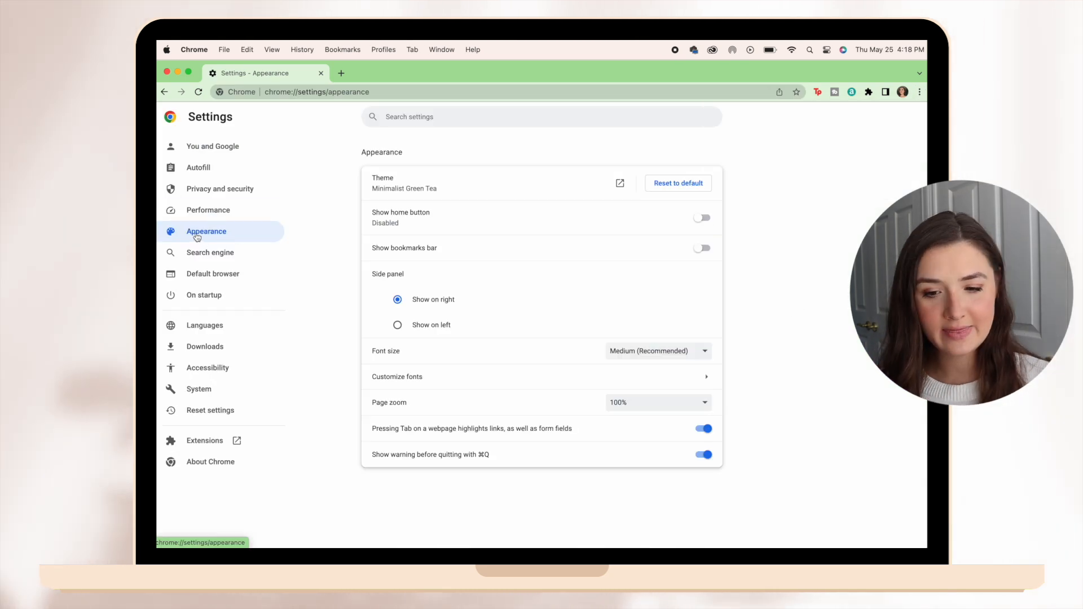
click(606, 182)
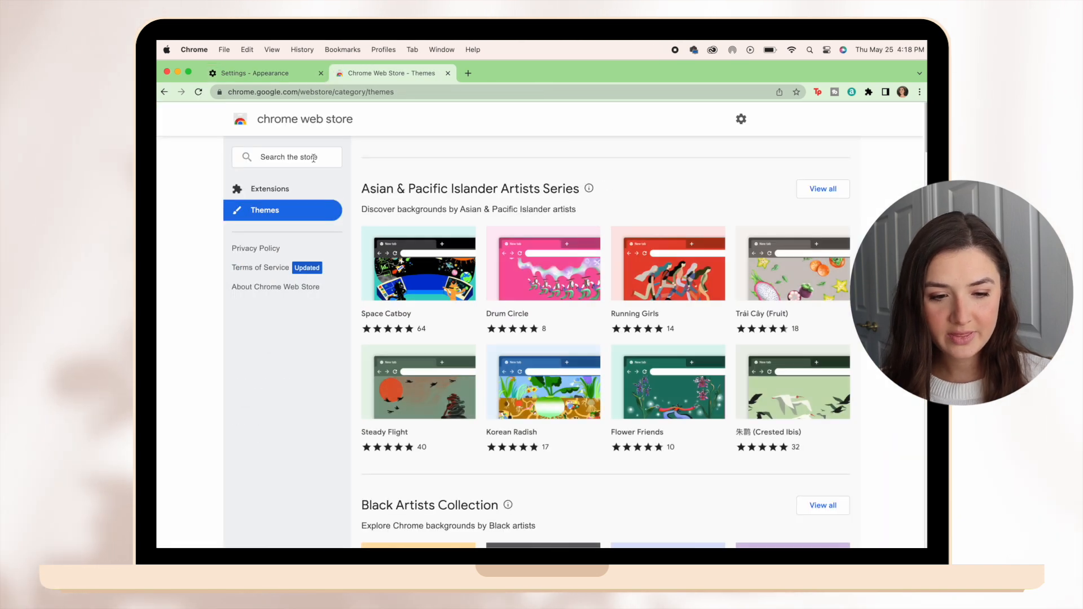
Search the store's themes for "pastel" and browse the matching themes.
click(314, 158)
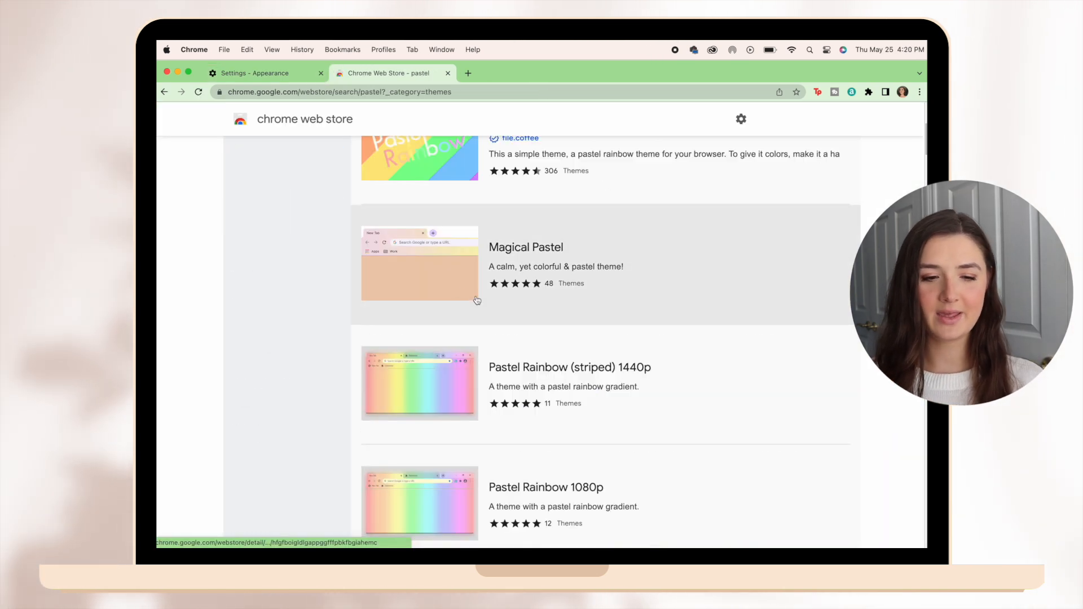
scroll(522, 331, down, 10)
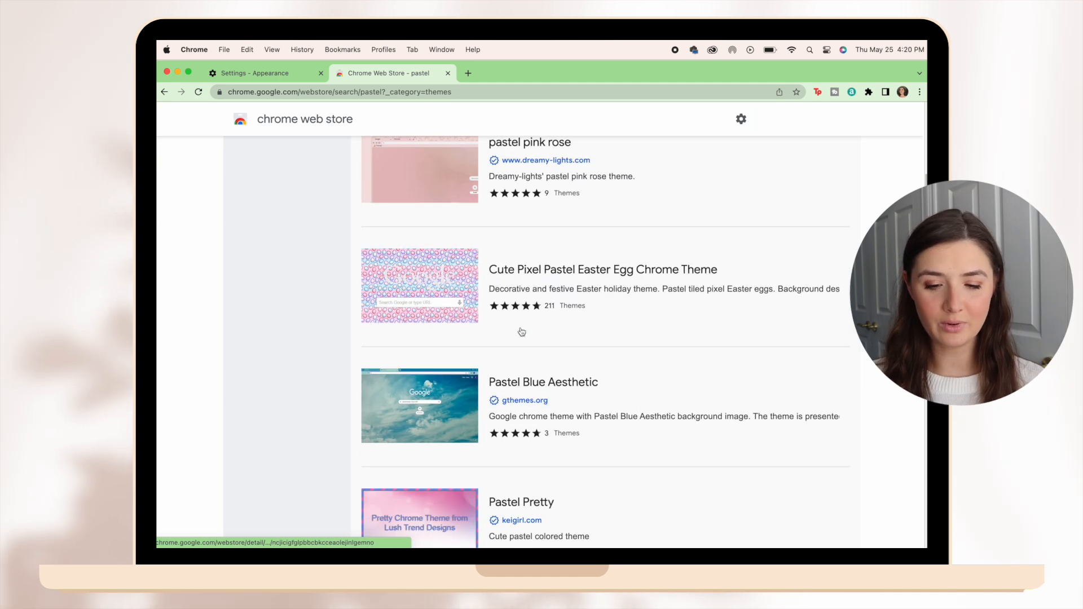
scroll(521, 332, down, 10)
scroll(522, 332, up, 3)
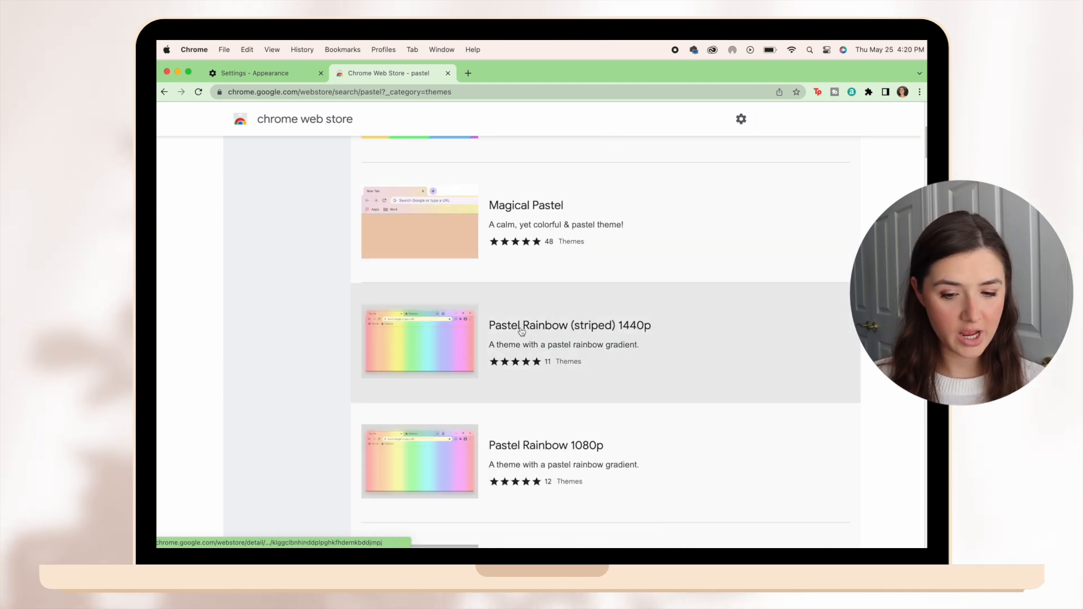
Open the Pastel Rainbow (striped) 1440p theme and add it to Chrome.
click(565, 361)
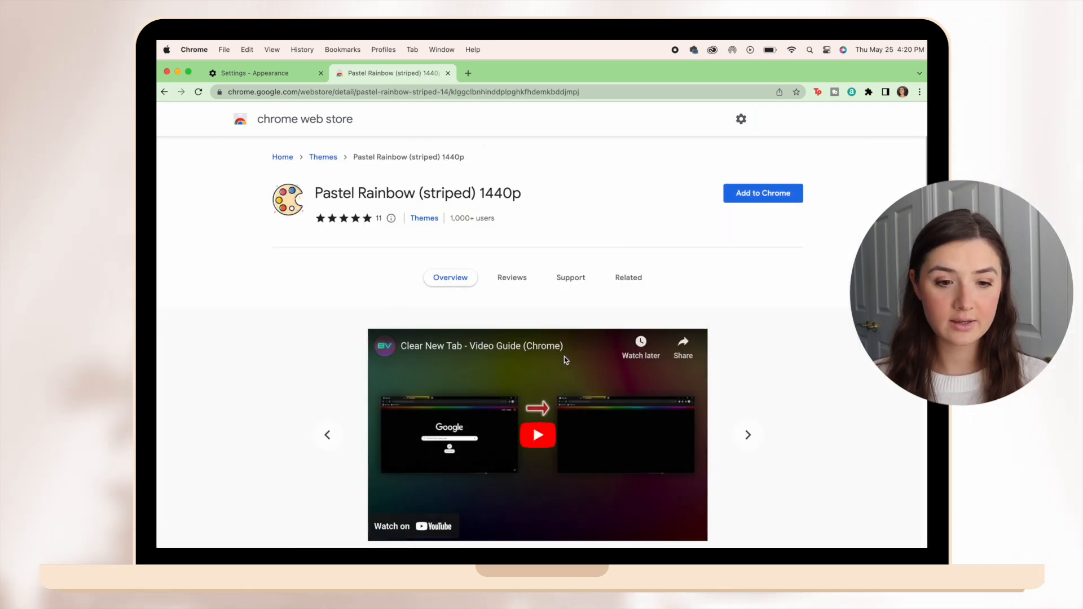
click(746, 195)
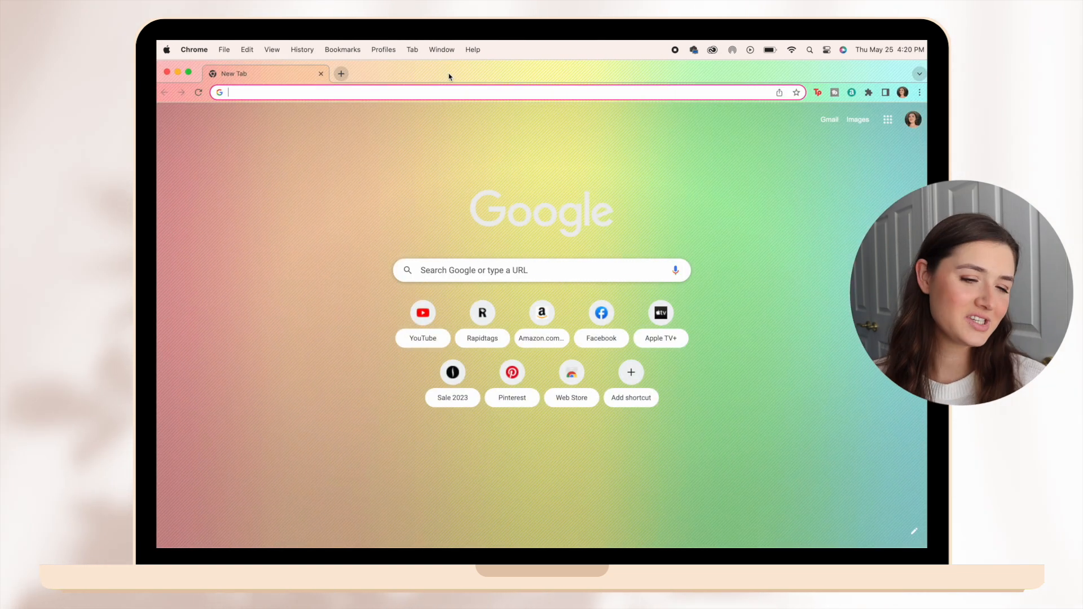
drag(450, 75, 451, 51)
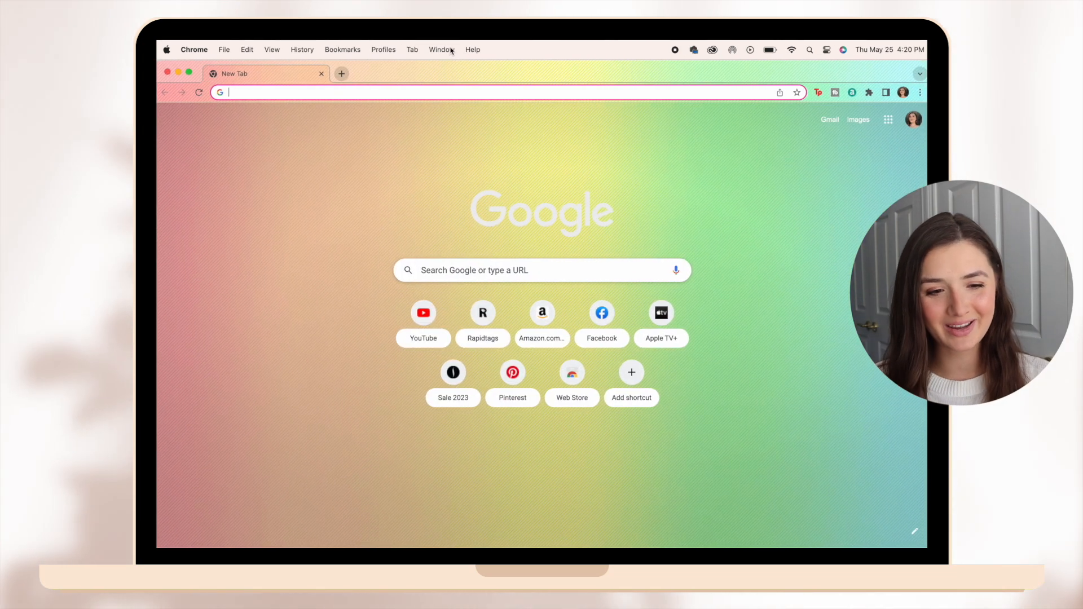